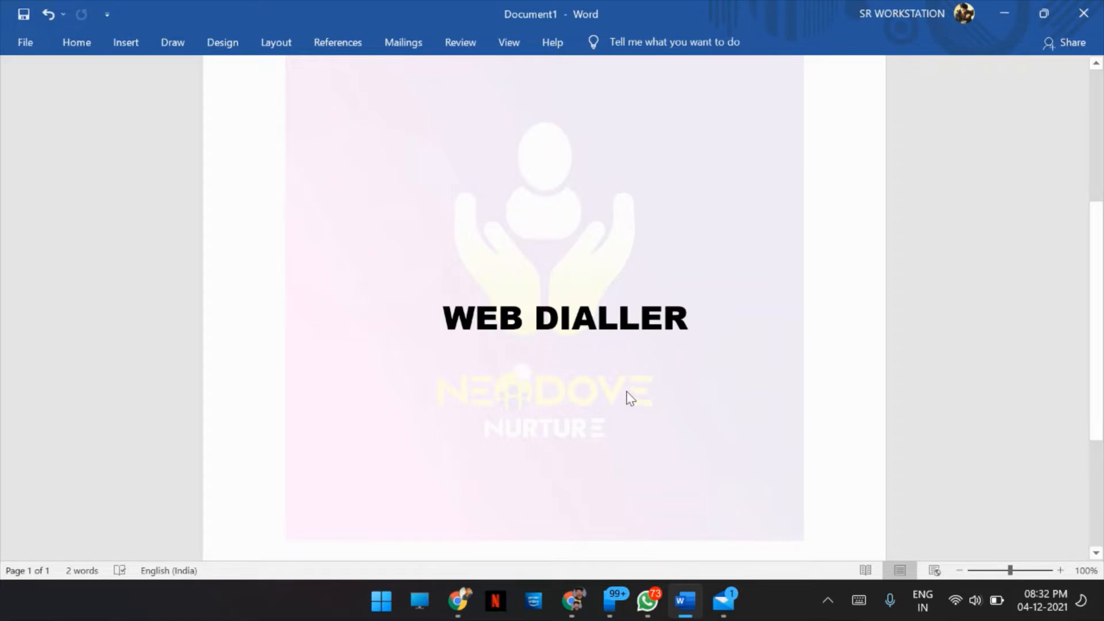
- Switch to Chrome and bring up the NeoDove login page at app.neodove.com/login
{"action": "left_click", "coordinate": [572, 601]}
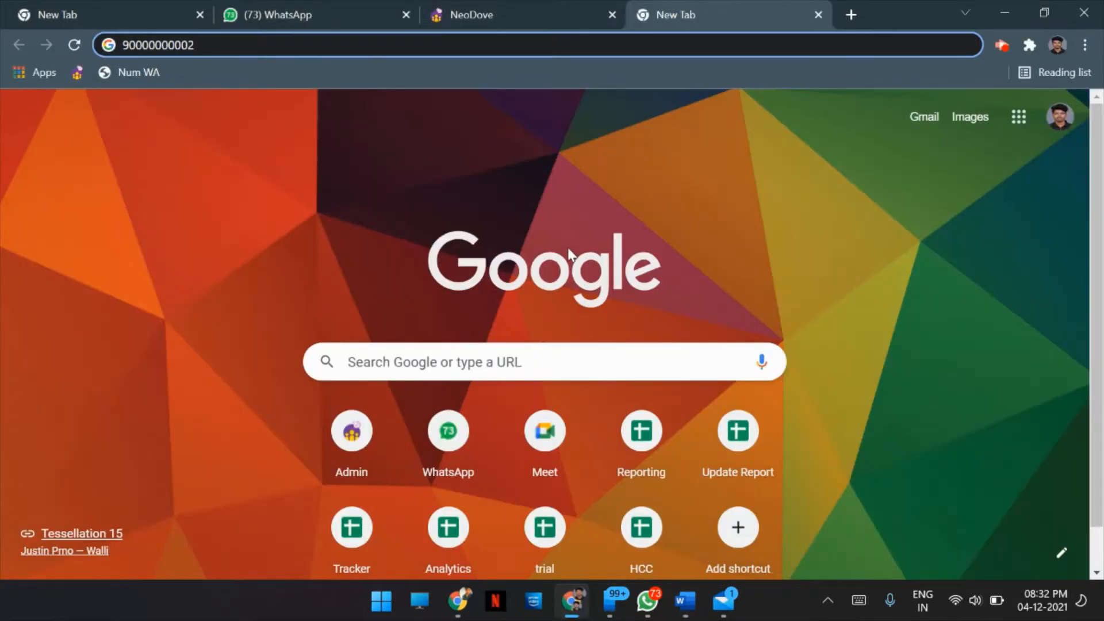
{"action": "left_click", "coordinate": [452, 8]}
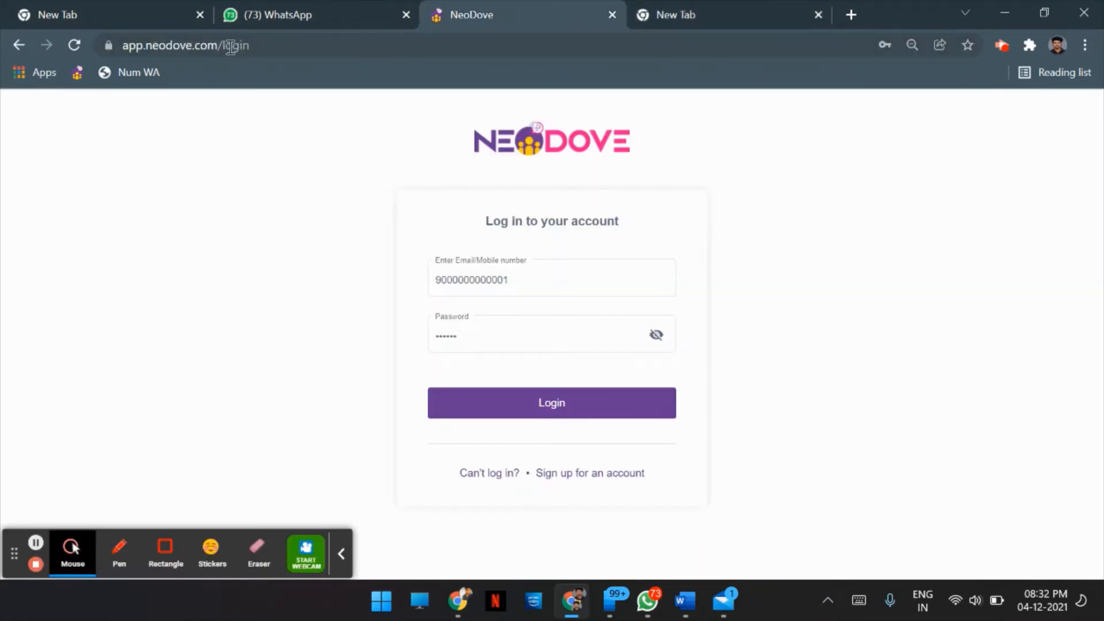
{"action": "left_click", "coordinate": [294, 45]}
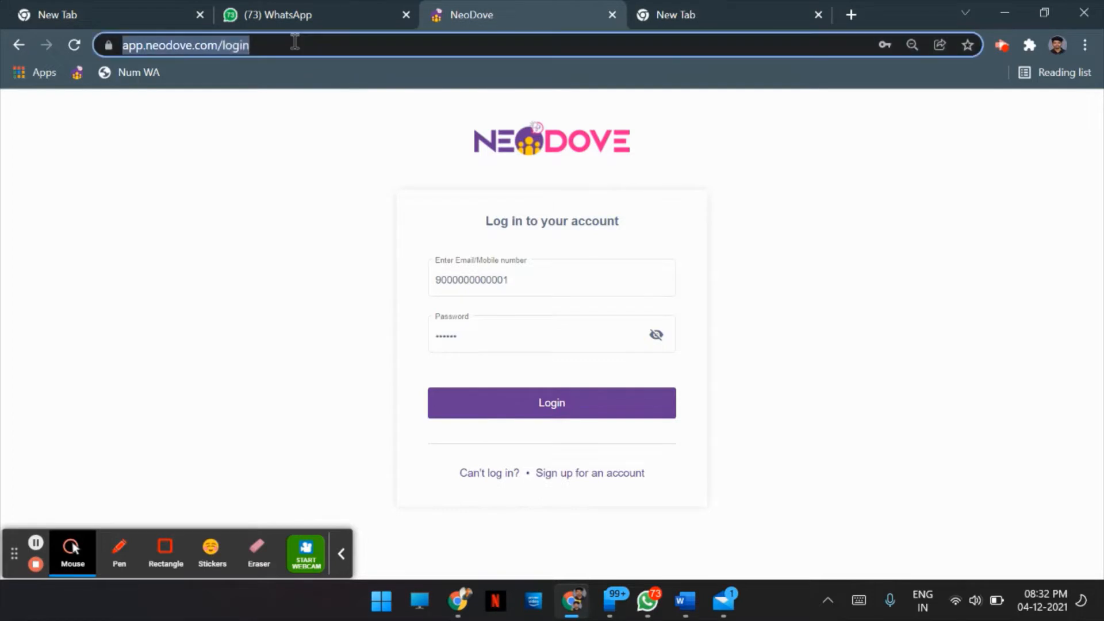
{"action": "left_click", "coordinate": [266, 187]}
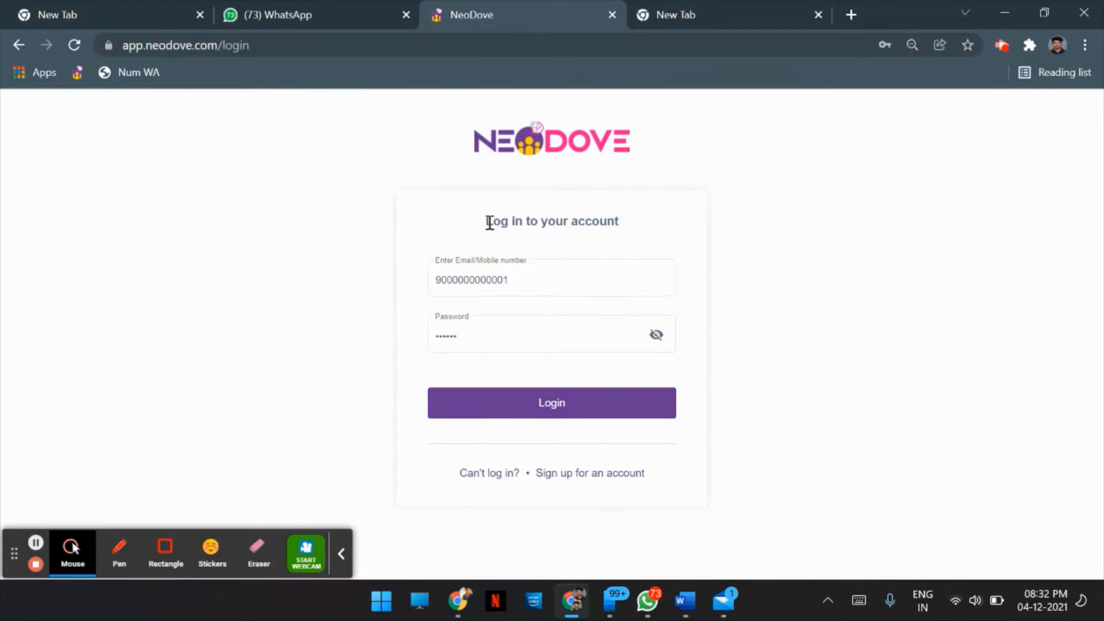
- Correct the mobile number in the NeoDove login form and log in to the demo admin account
{"action": "left_click", "coordinate": [523, 286]}
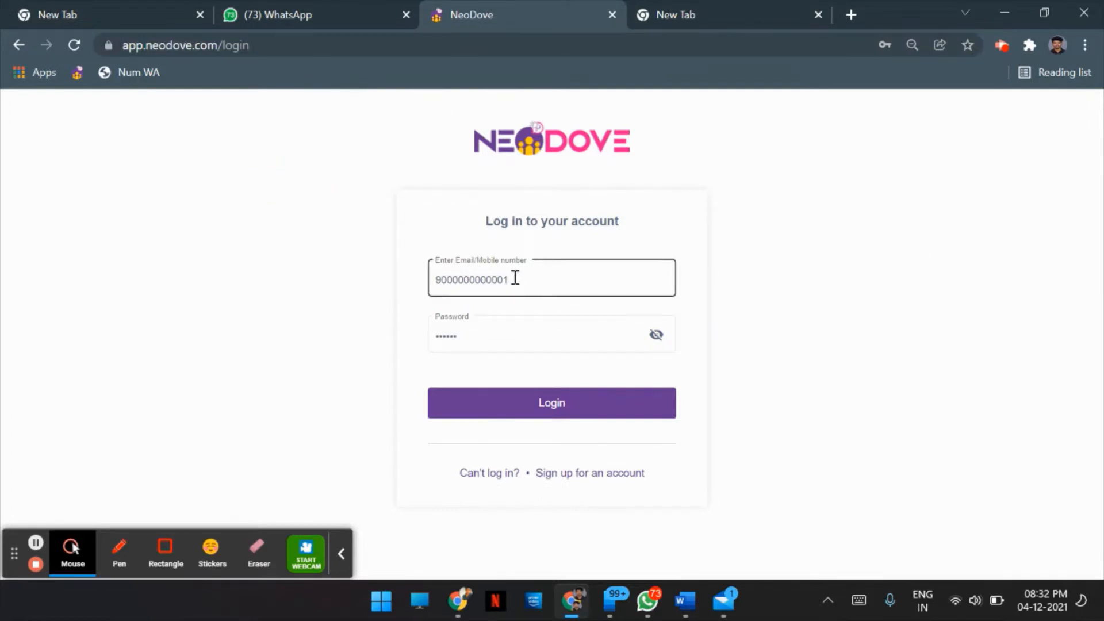
{"action": "left_click_drag", "start_coordinate": [516, 278], "coordinate": [311, 288]}
{"action": "type", "text": "9"}
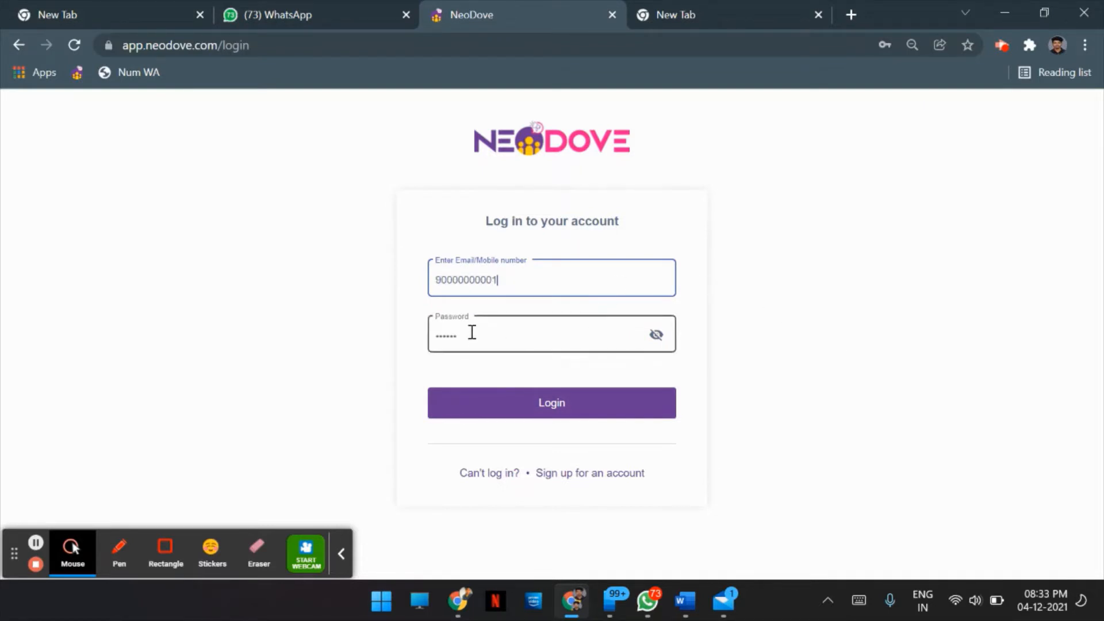
{"action": "left_click", "coordinate": [582, 407]}
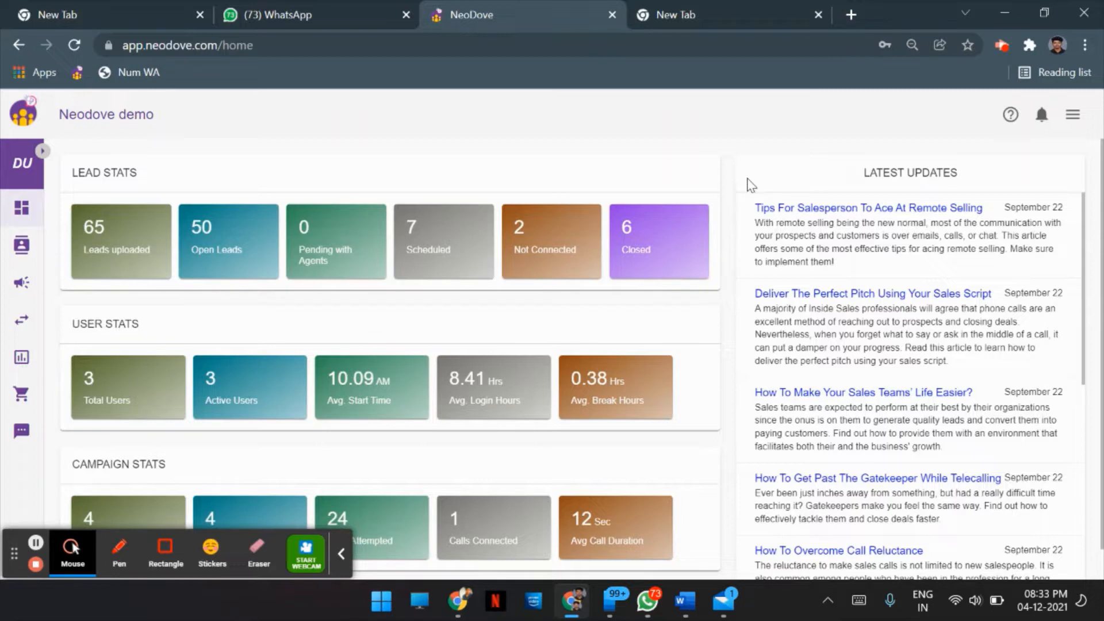
- Switch from the admin portal to the web dialler and look over its home page
{"action": "left_click", "coordinate": [1068, 123]}
{"action": "left_click", "coordinate": [1019, 163]}
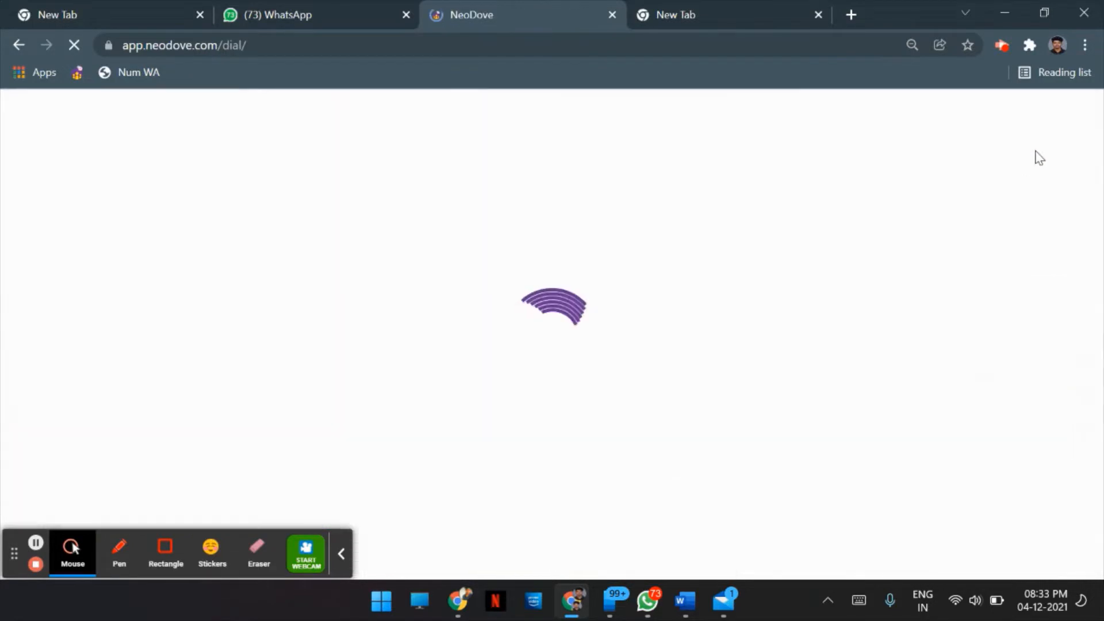
{"action": "scroll", "coordinate": [338, 342], "scroll_direction": "down", "scroll_amount": 1}
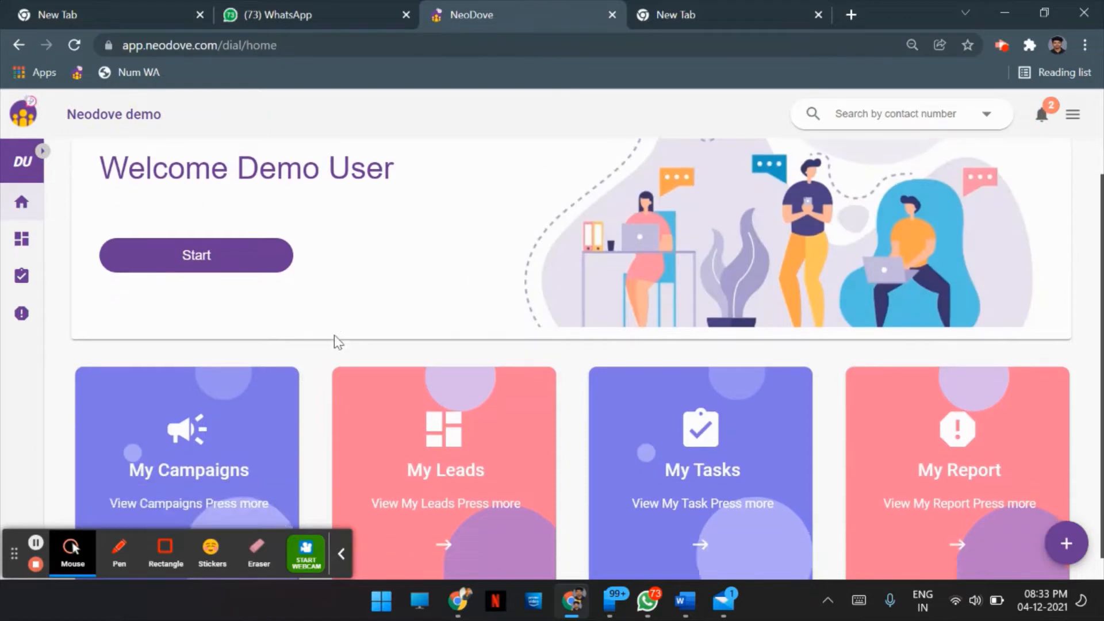
{"action": "scroll", "coordinate": [315, 280], "scroll_direction": "up", "scroll_amount": 1}
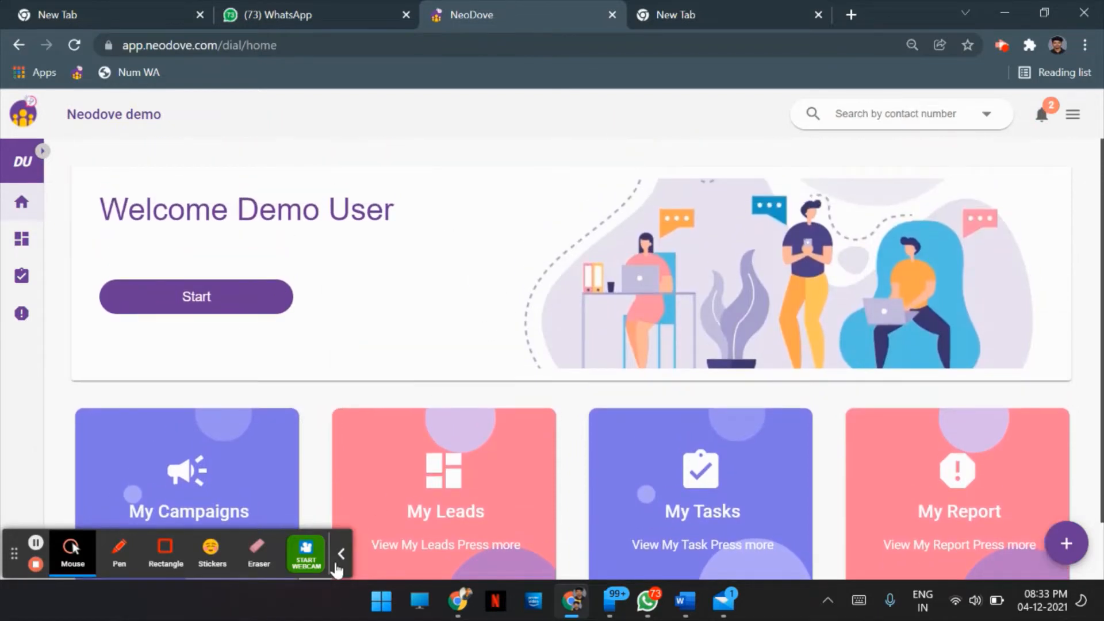
- Switch from the dialler back to the portal and log out of the admin account
{"action": "left_click", "coordinate": [1074, 119]}
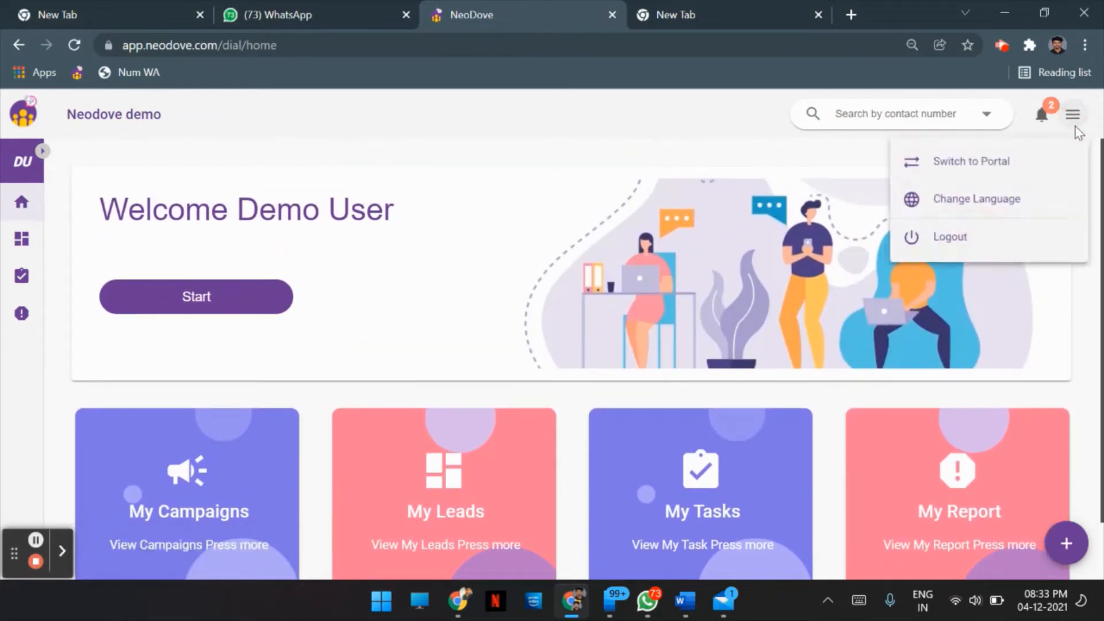
{"action": "left_click", "coordinate": [1043, 167]}
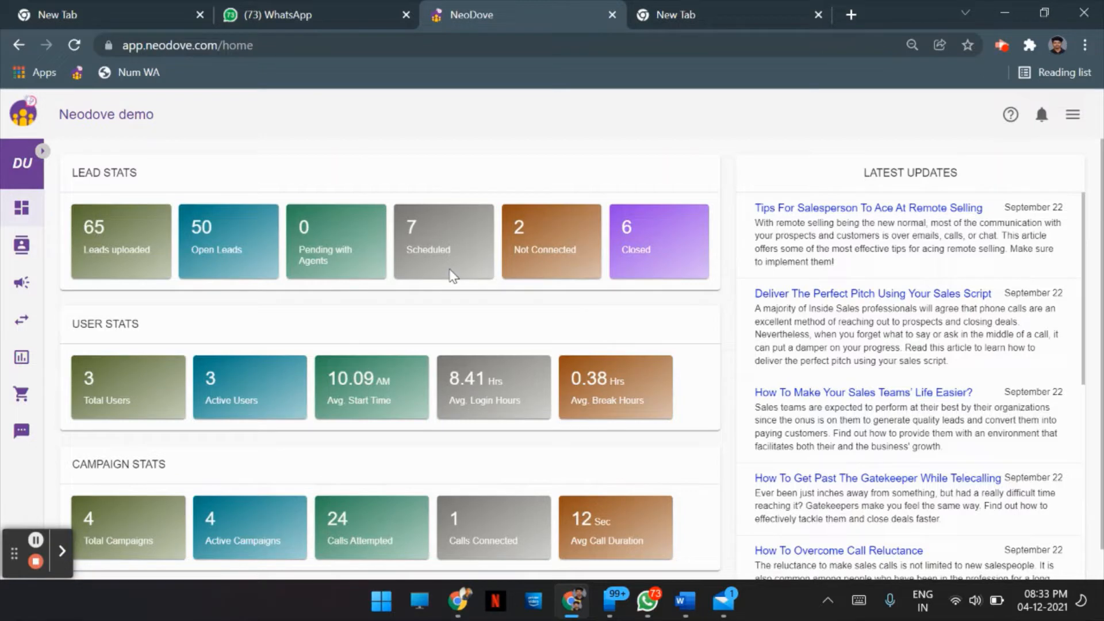
{"action": "left_click", "coordinate": [1072, 115]}
{"action": "left_click", "coordinate": [981, 381]}
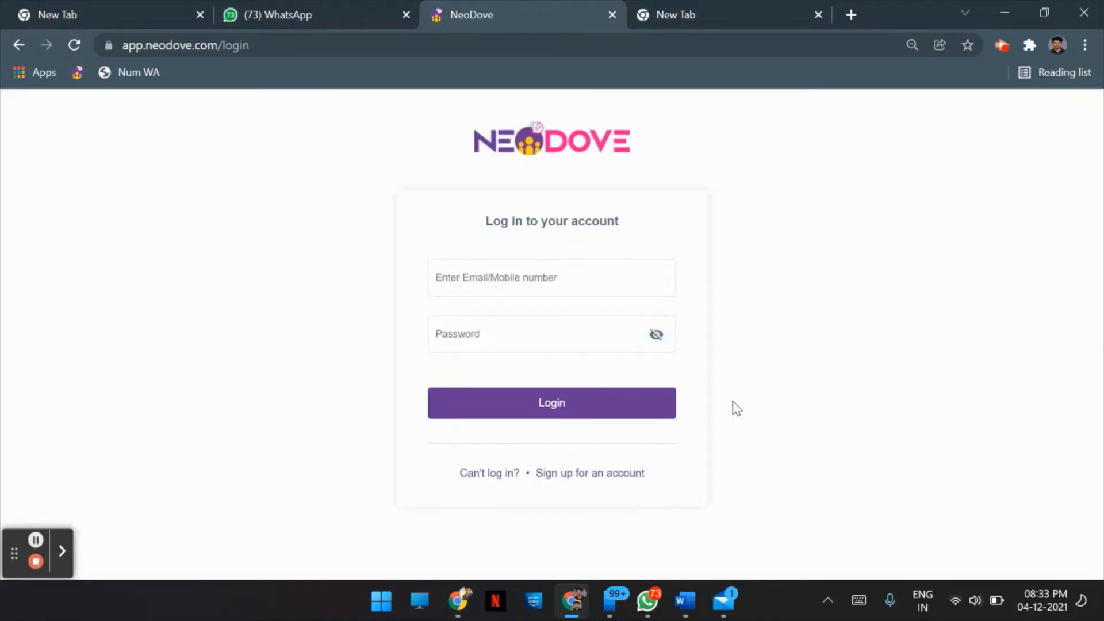
- Replace the prefilled login e-mail with the agent's mobile number copied from the other browser tab
{"action": "left_click", "coordinate": [712, 11]}
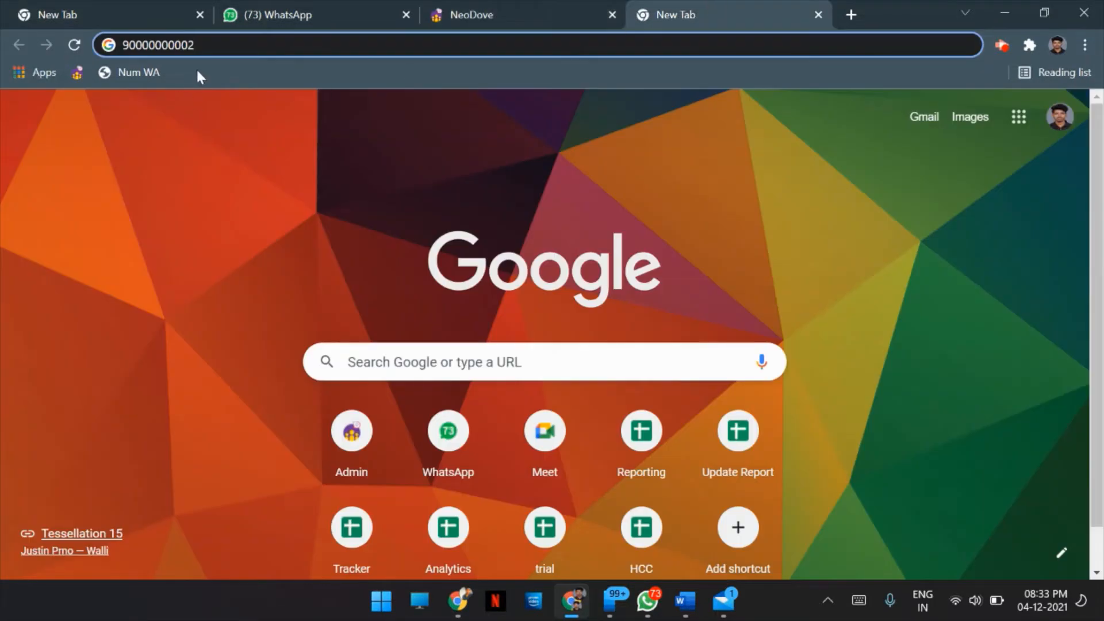
{"action": "left_click", "coordinate": [521, 8]}
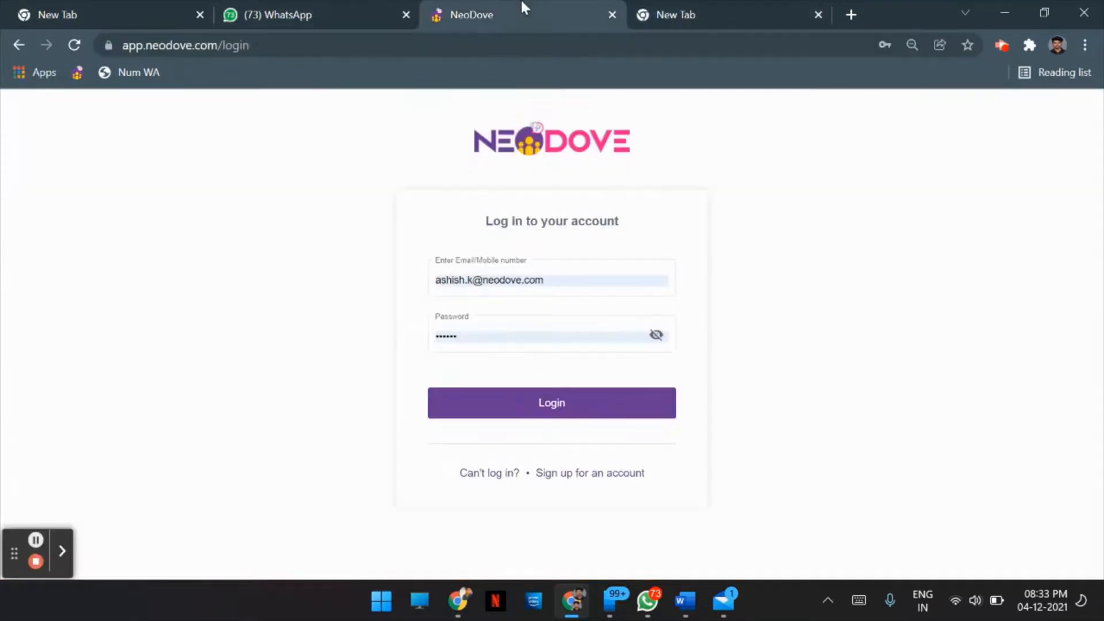
{"action": "left_click", "coordinate": [546, 278]}
{"action": "key", "text": "ctrl+v"}
{"action": "left_click_drag", "start_coordinate": [621, 281], "coordinate": [447, 282]}
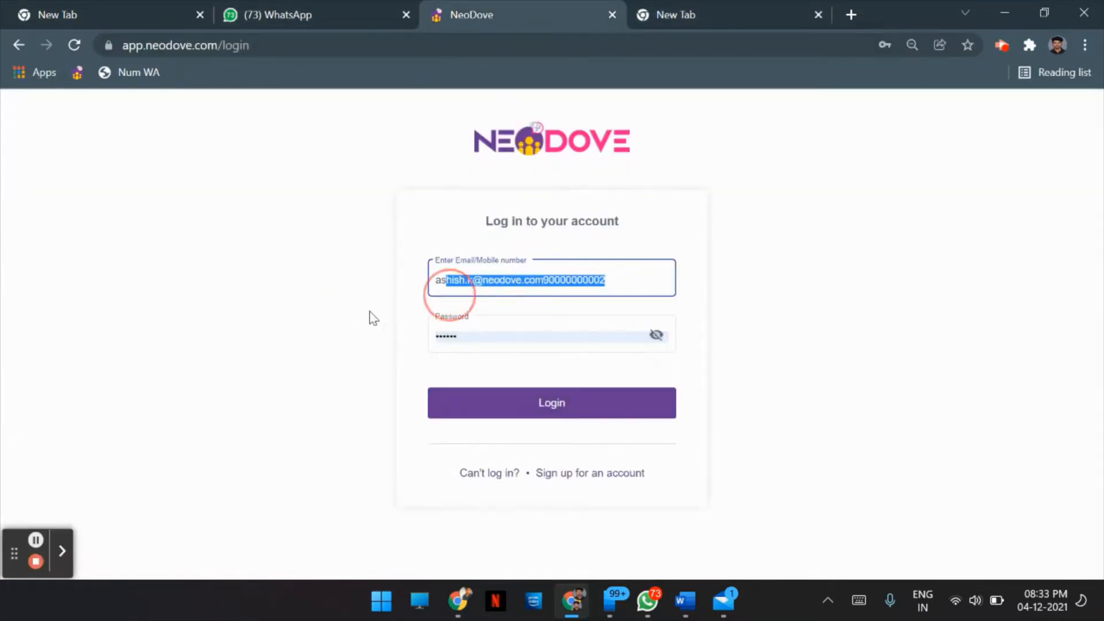
{"action": "key", "text": "ctrl+a"}
{"action": "key", "text": "ctrl+v"}
- Enter the agent's account password and log in to the web dialler
{"action": "left_click", "coordinate": [540, 402]}
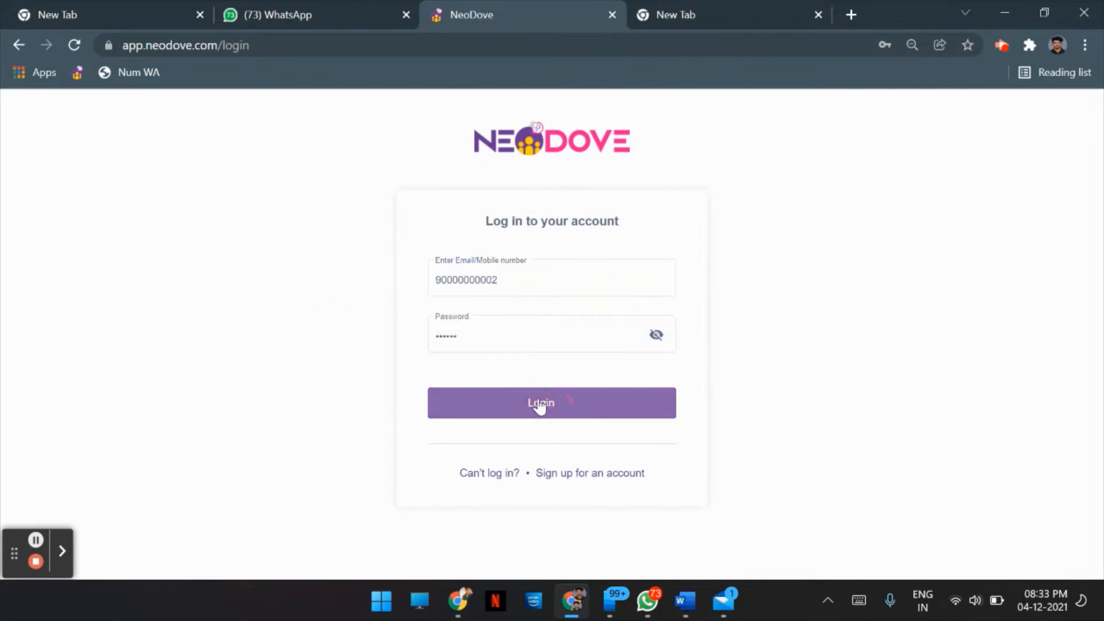
{"action": "left_click", "coordinate": [489, 336]}
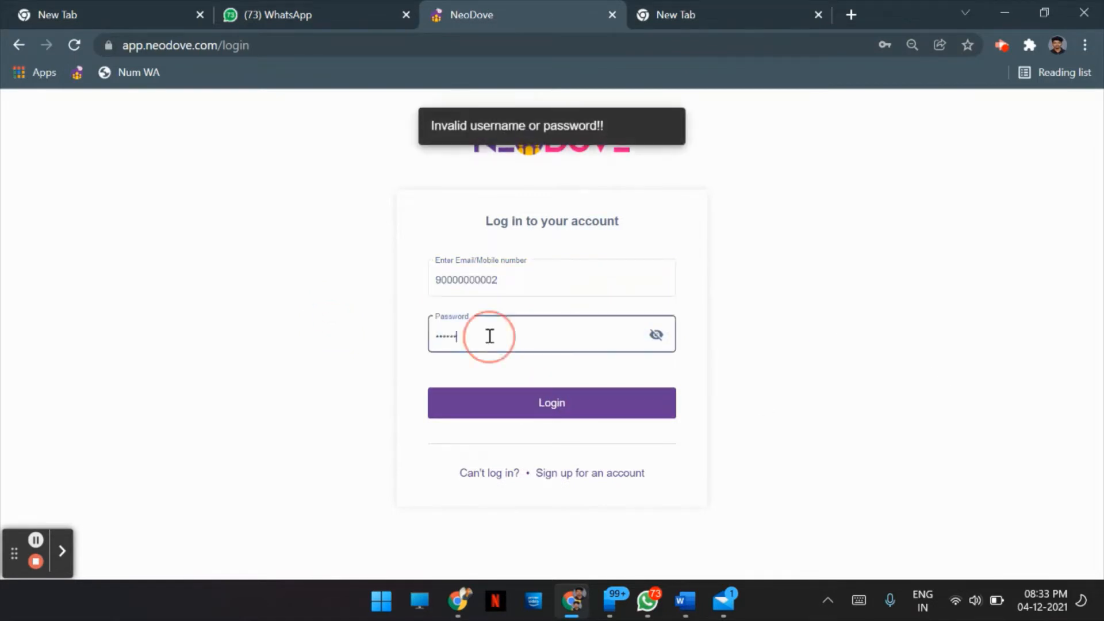
{"action": "left_click", "coordinate": [522, 395]}
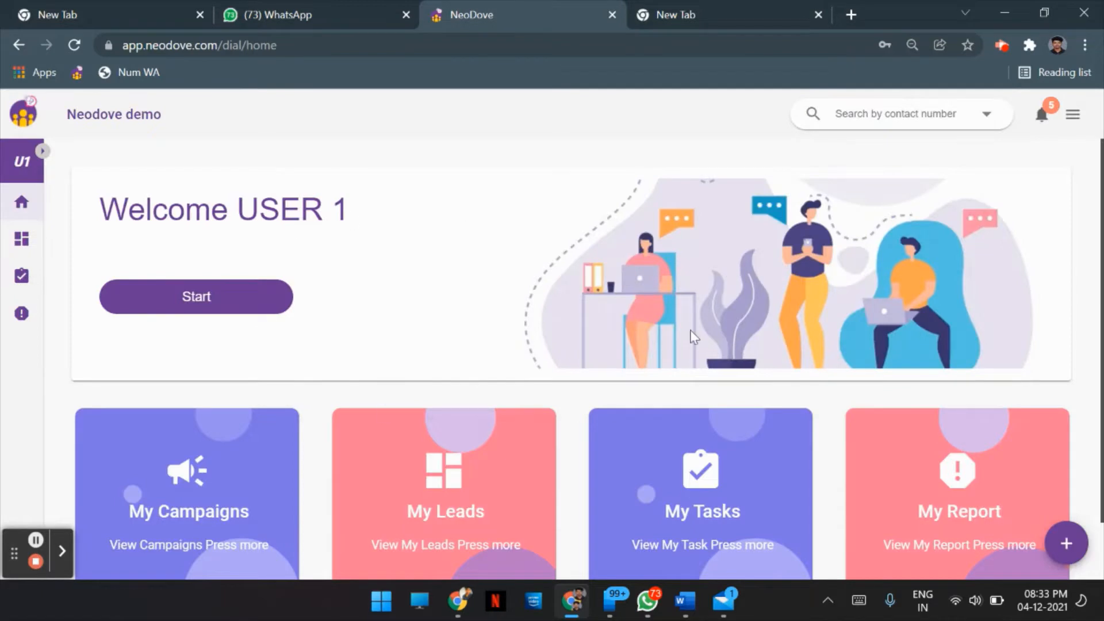
- Check the options in the agent's account menu and close it
{"action": "left_click", "coordinate": [1071, 118]}
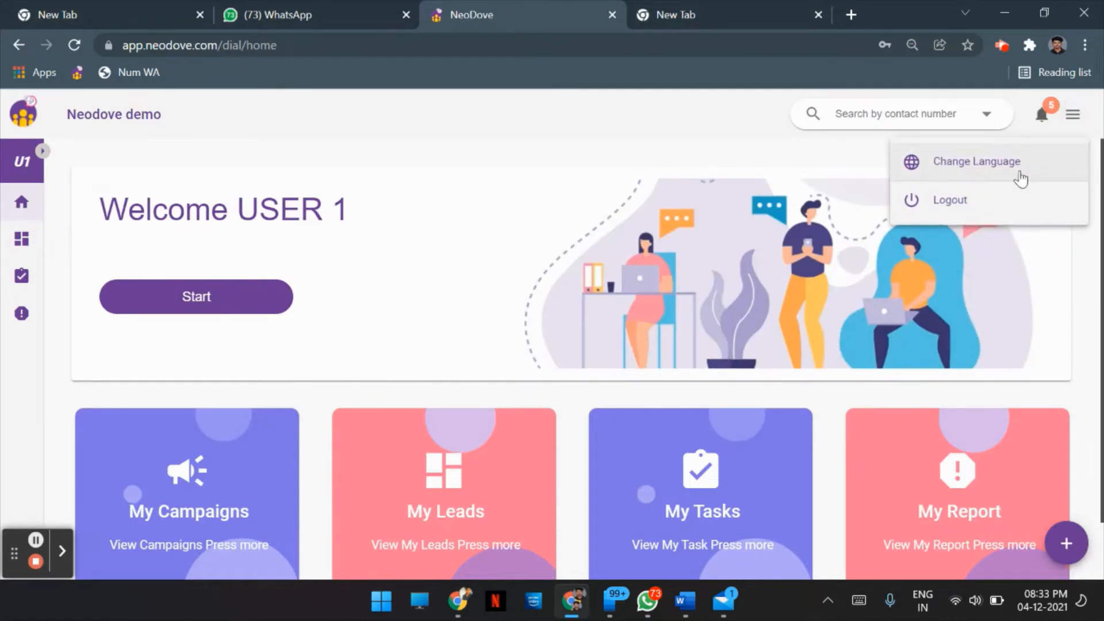
{"action": "left_click", "coordinate": [731, 169]}
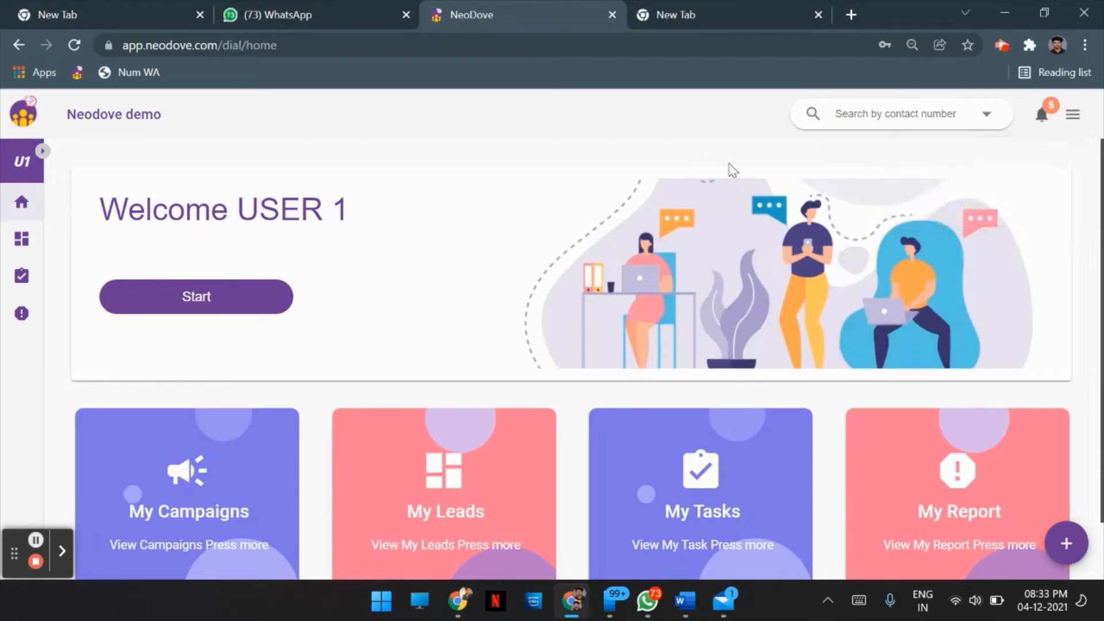
- Open the details of My Campaigns and start calling for the SEPTEMBER campaign
{"action": "scroll", "coordinate": [347, 278], "scroll_direction": "down", "scroll_amount": 1}
{"action": "scroll", "coordinate": [347, 278], "scroll_direction": "up", "scroll_amount": 1}
{"action": "scroll", "coordinate": [232, 453], "scroll_direction": "down", "scroll_amount": 1}
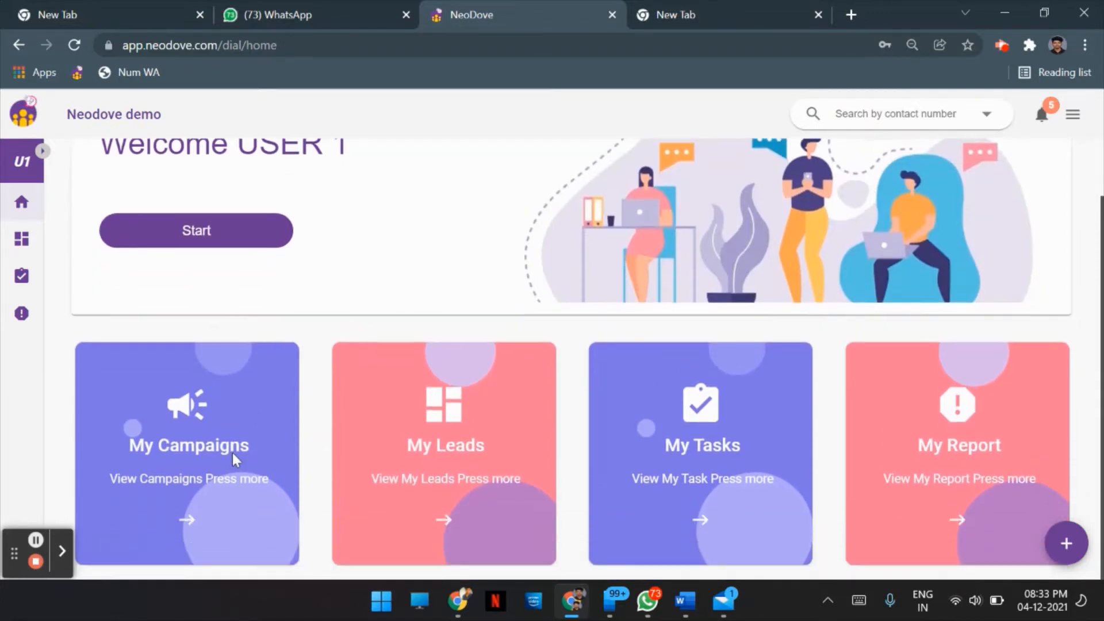
{"action": "scroll", "coordinate": [232, 453], "scroll_direction": "up", "scroll_amount": 1}
{"action": "scroll", "coordinate": [231, 544], "scroll_direction": "down", "scroll_amount": 1}
{"action": "left_click", "coordinate": [184, 520]}
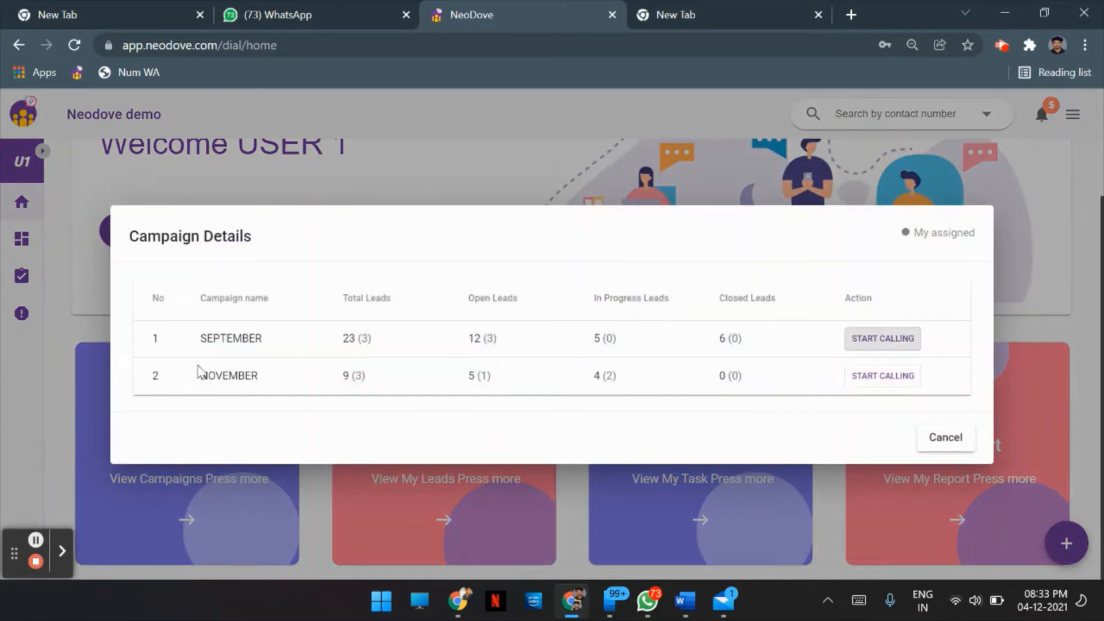
{"action": "left_click", "coordinate": [904, 344]}
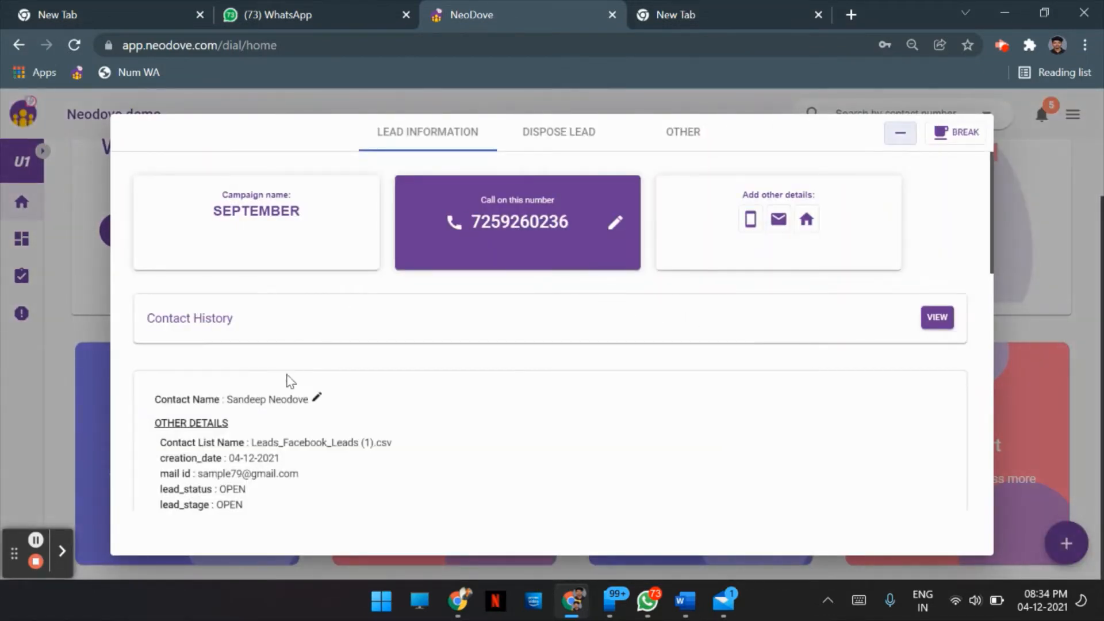
- Review the Facebook Leads entry in the lead's contact history, then close the history
{"action": "left_click", "coordinate": [936, 317]}
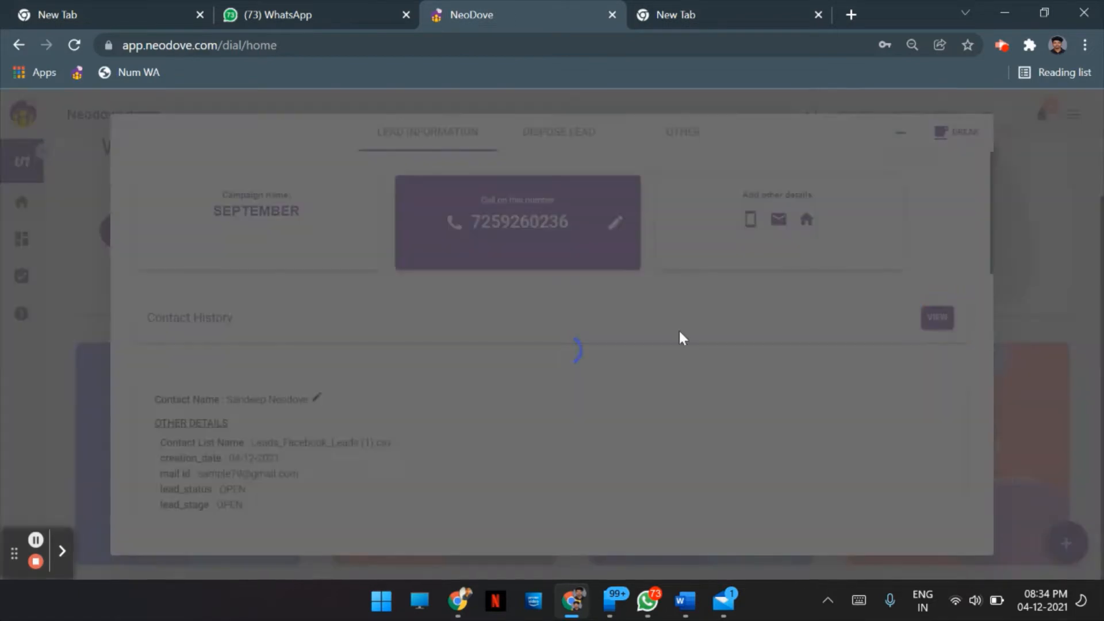
{"action": "left_click", "coordinate": [385, 348]}
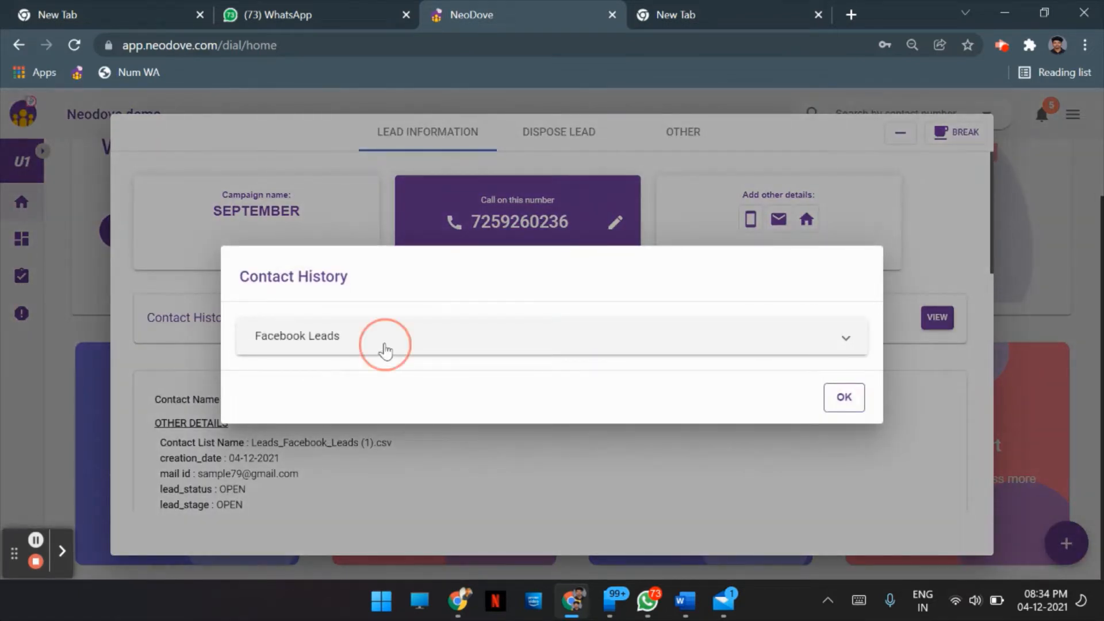
{"action": "left_click_drag", "start_coordinate": [443, 385], "coordinate": [347, 325]}
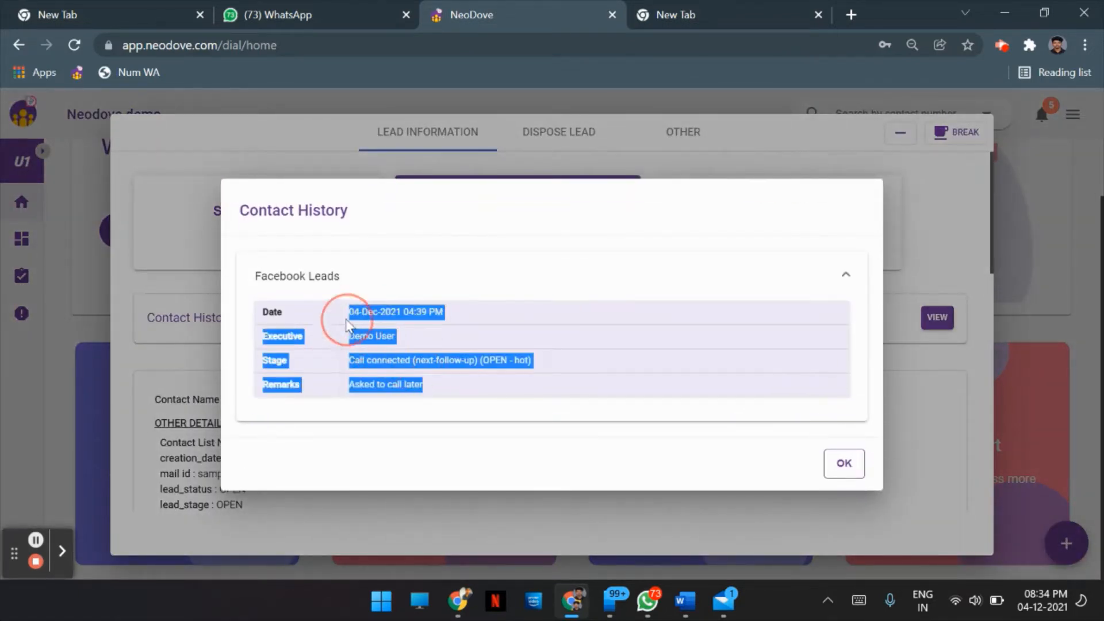
{"action": "left_click", "coordinate": [604, 419]}
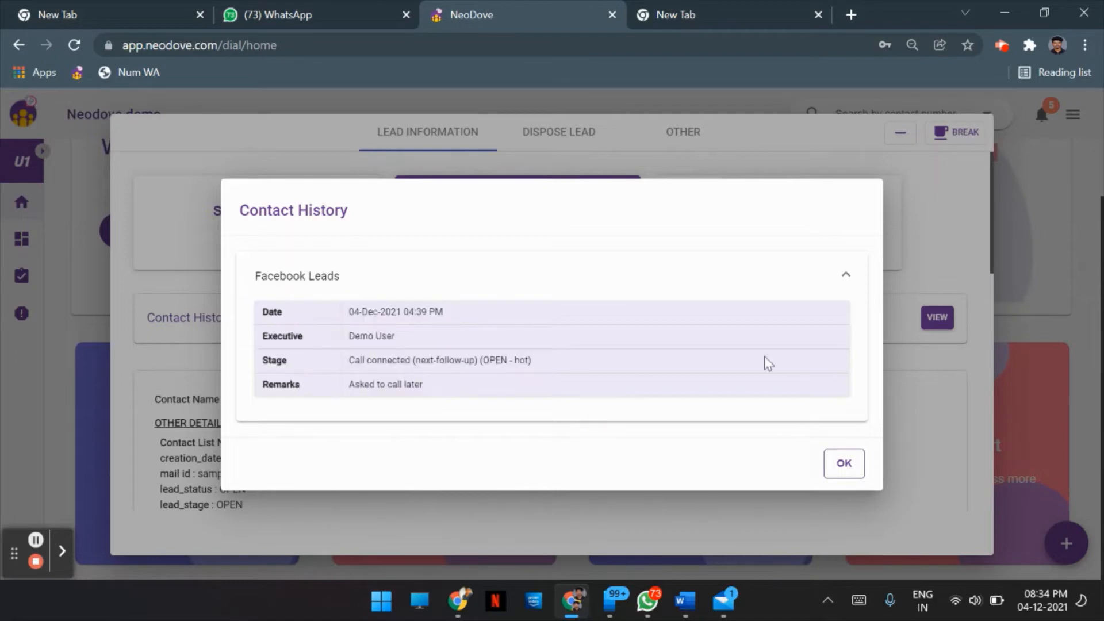
{"action": "left_click", "coordinate": [846, 466]}
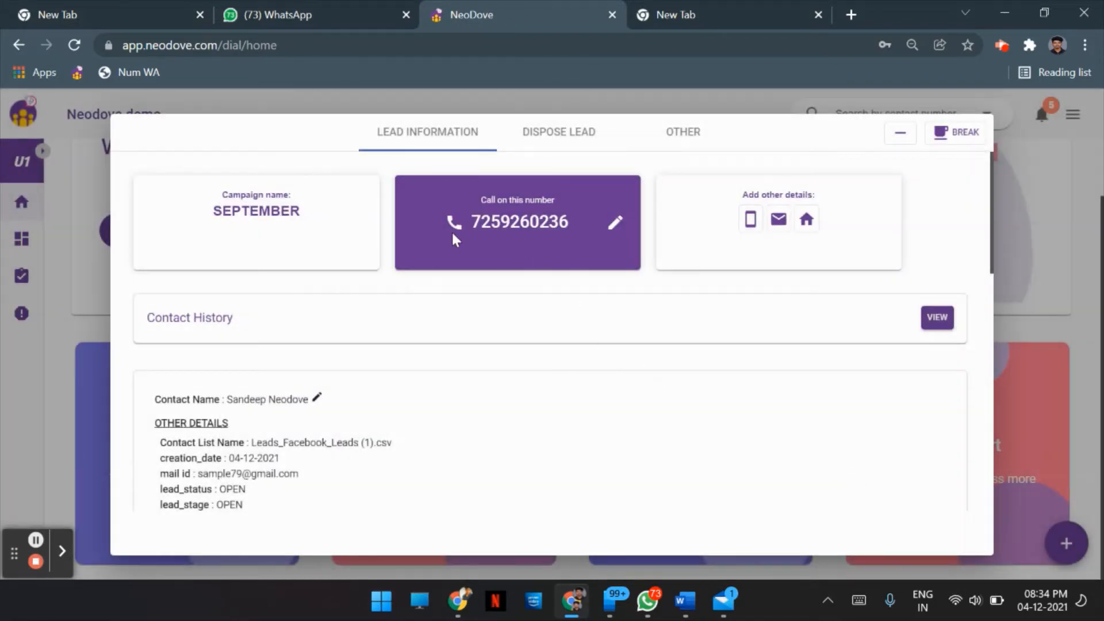
- Call the lead's number and record the call as connected in the lead disposition
{"action": "left_click", "coordinate": [456, 224]}
{"action": "left_click", "coordinate": [454, 224]}
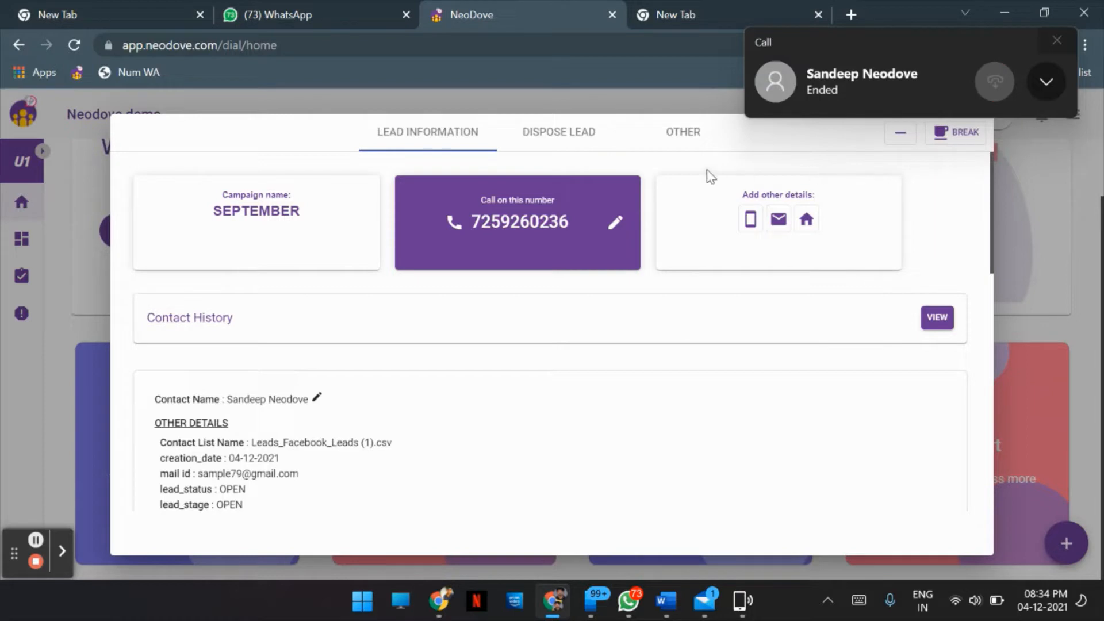
{"action": "left_click", "coordinate": [552, 146]}
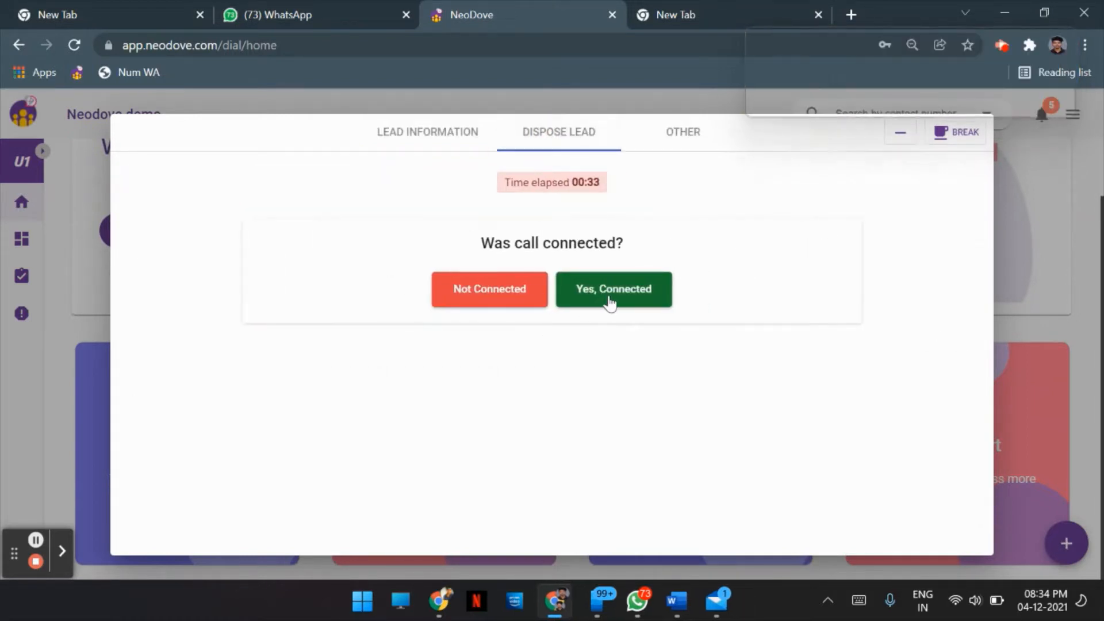
{"action": "left_click", "coordinate": [607, 301]}
- Enter the customer's name in the disposition form and answer the Tamil address question with TAMIL NADU
{"action": "left_click", "coordinate": [348, 419]}
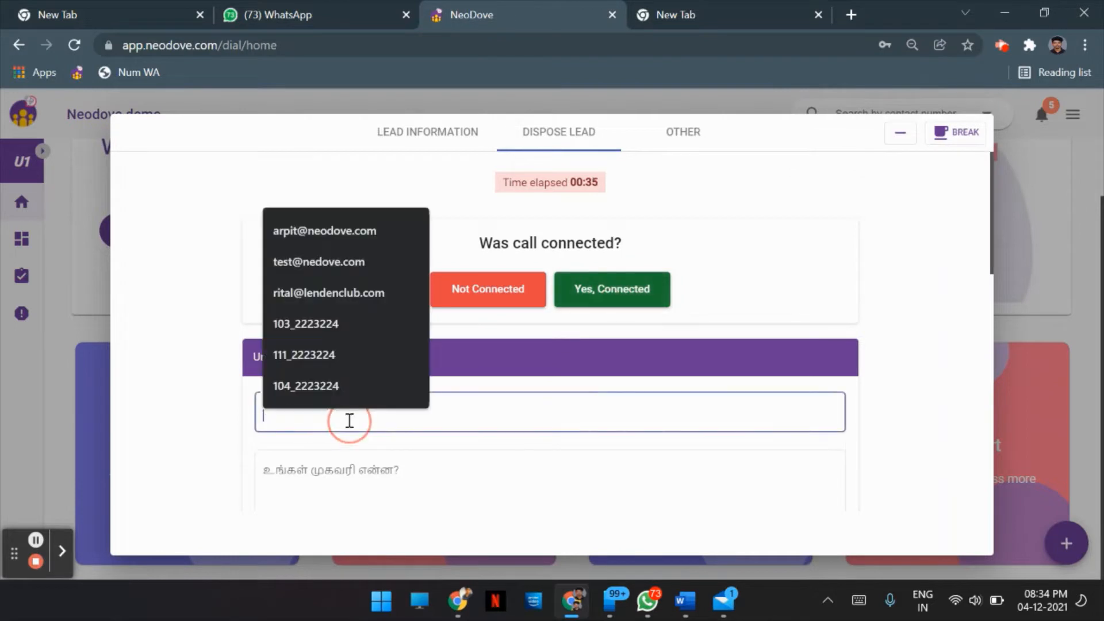
{"action": "type", "text": "SANDEEP"}
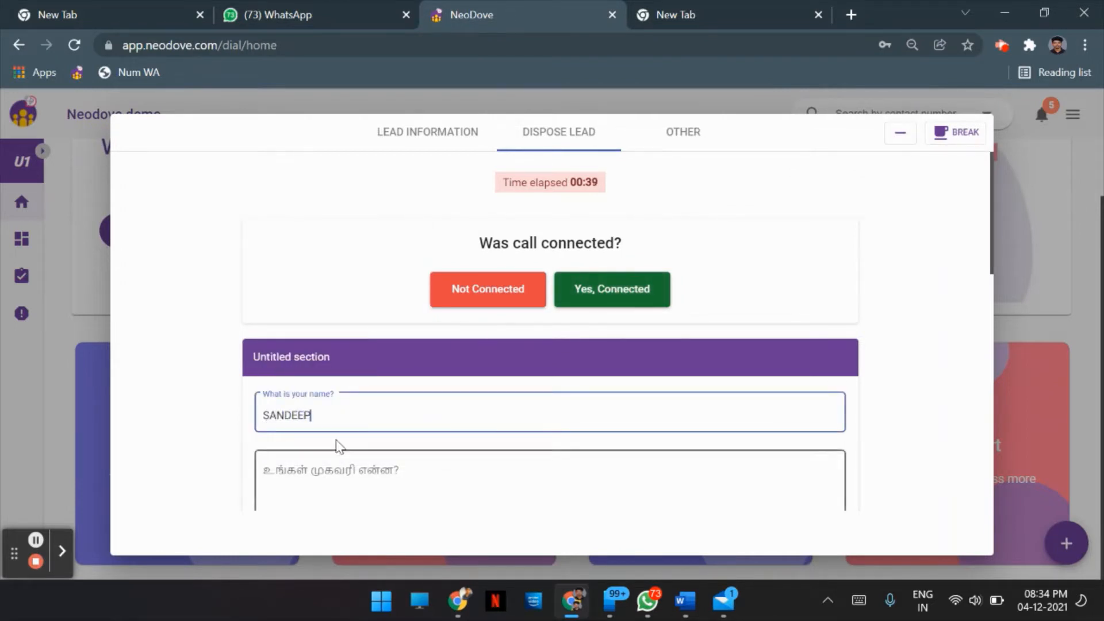
{"action": "left_click", "coordinate": [345, 468]}
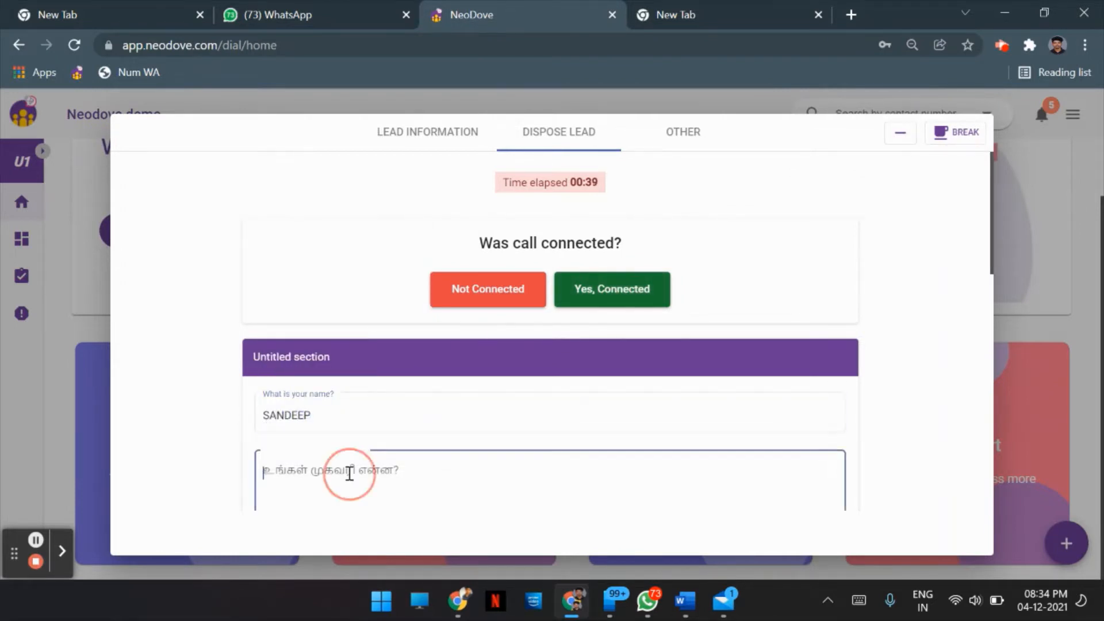
{"action": "scroll", "coordinate": [347, 450], "scroll_direction": "down", "scroll_amount": 3}
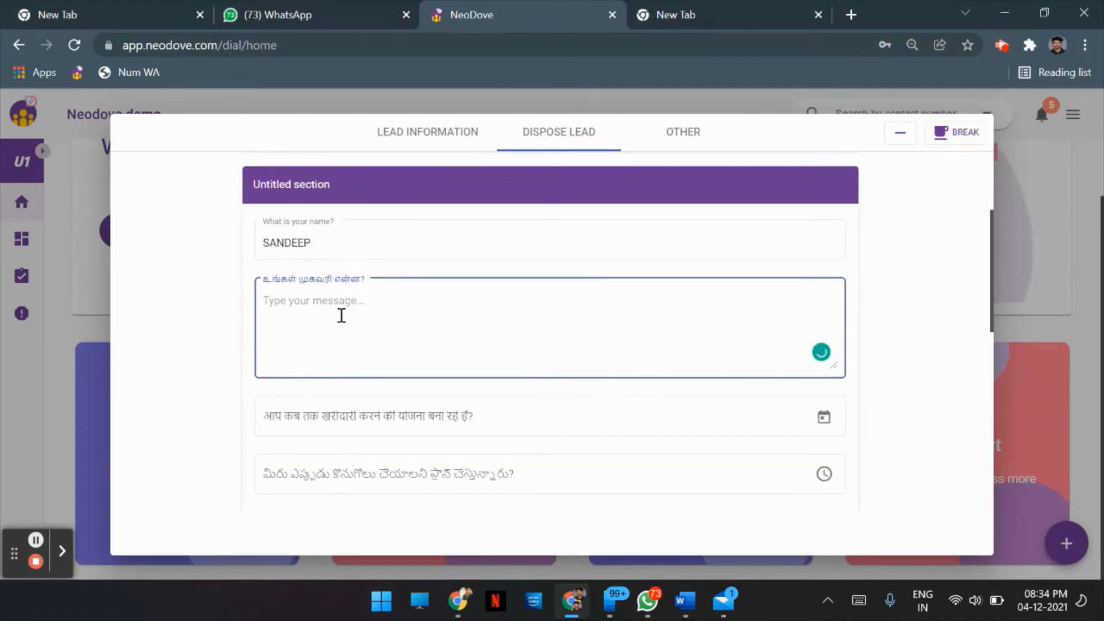
{"action": "type", "text": "TAMIL"}
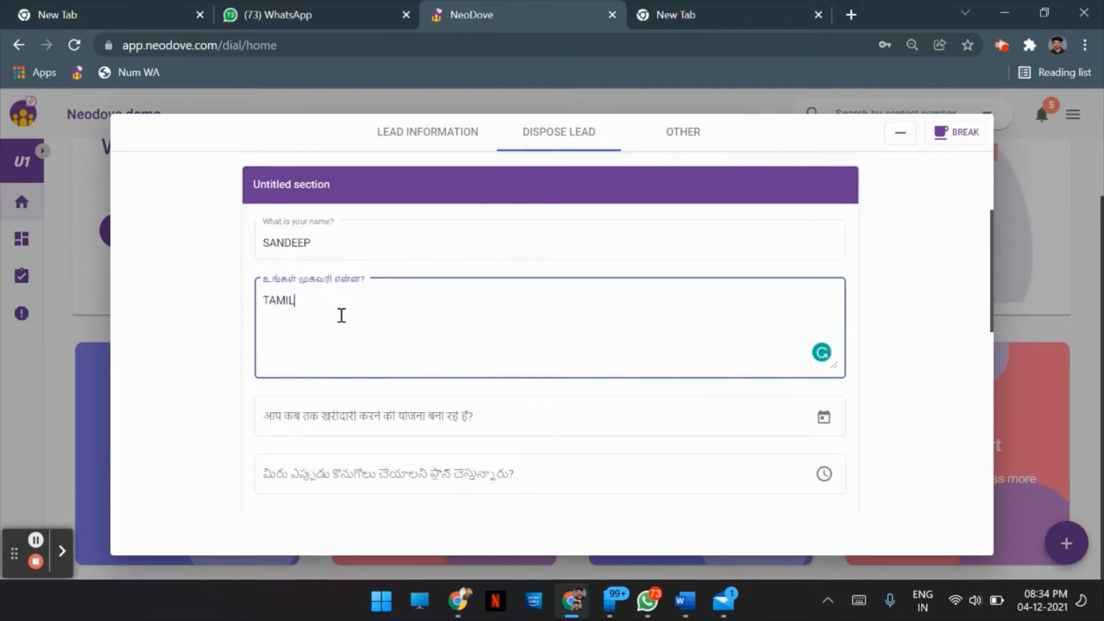
{"action": "type", "text": " NADU"}
- Set the planned purchase date in the Hindi date question to 12/5/2021
{"action": "scroll", "coordinate": [336, 345], "scroll_direction": "down", "scroll_amount": 2}
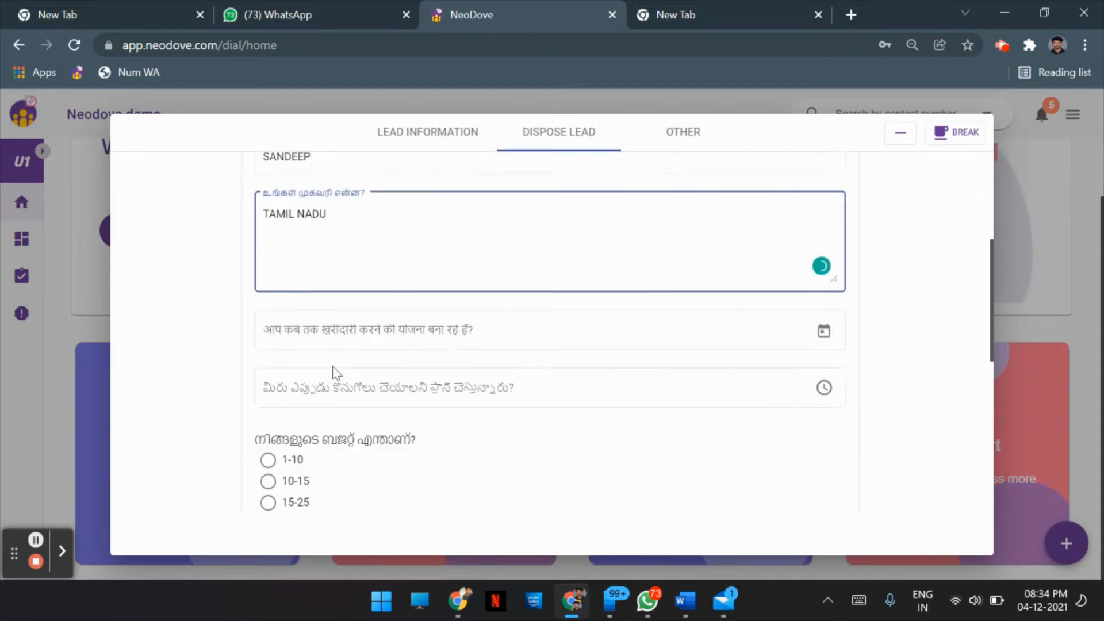
{"action": "left_click", "coordinate": [333, 331]}
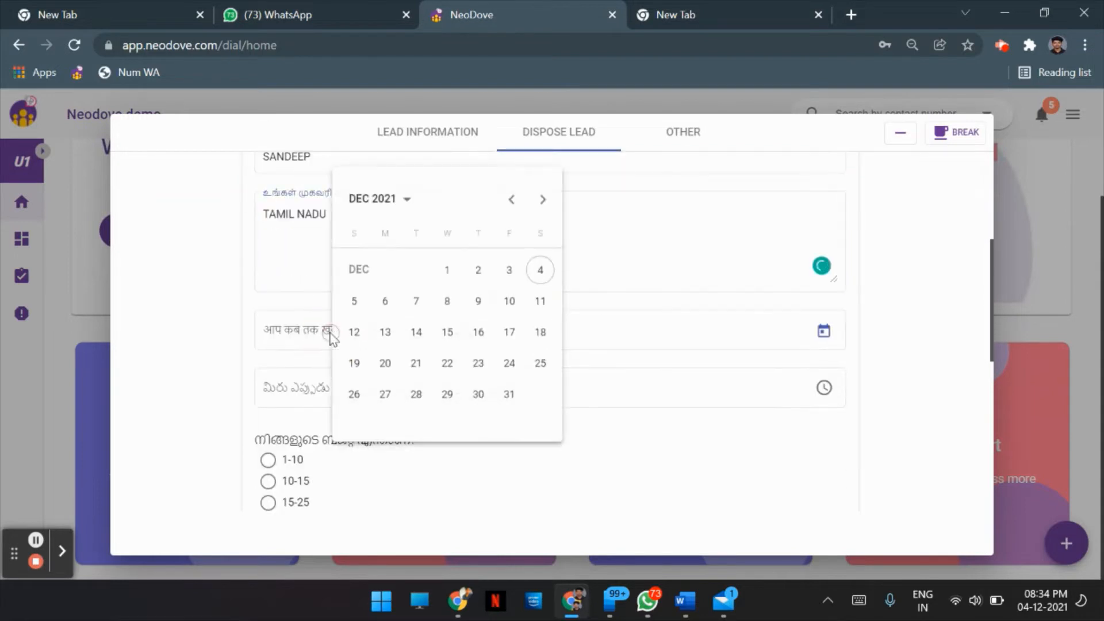
{"action": "left_click", "coordinate": [354, 301]}
{"action": "left_click", "coordinate": [325, 388]}
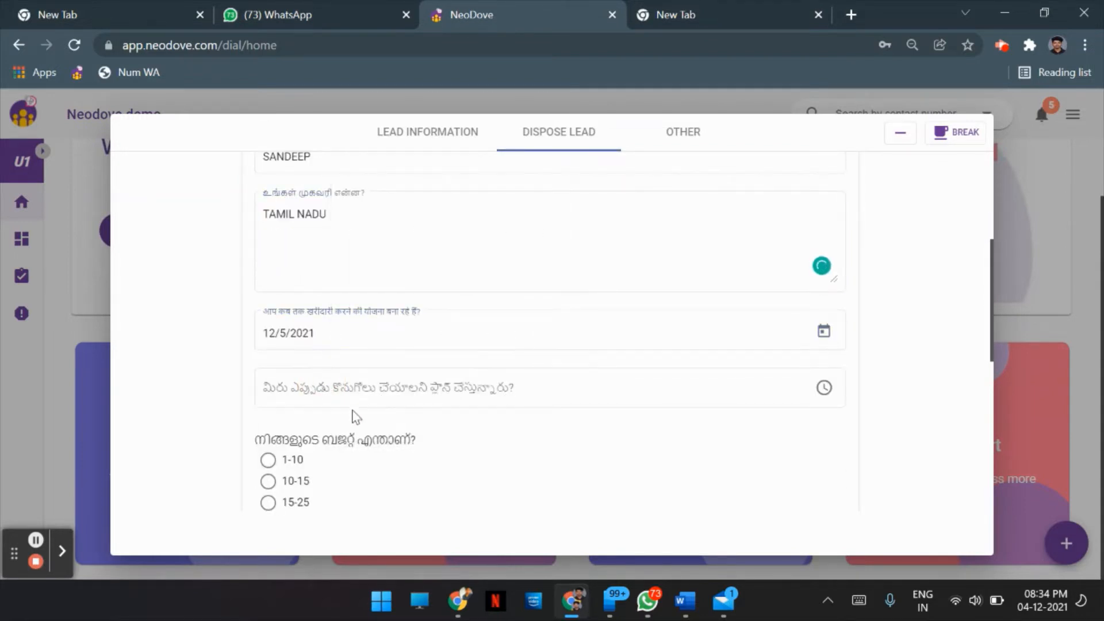
- Choose the 1-10 budget range and set the purchase time question to 5:00 AM
{"action": "scroll", "coordinate": [345, 402], "scroll_direction": "down", "scroll_amount": 2}
{"action": "left_click", "coordinate": [288, 381]}
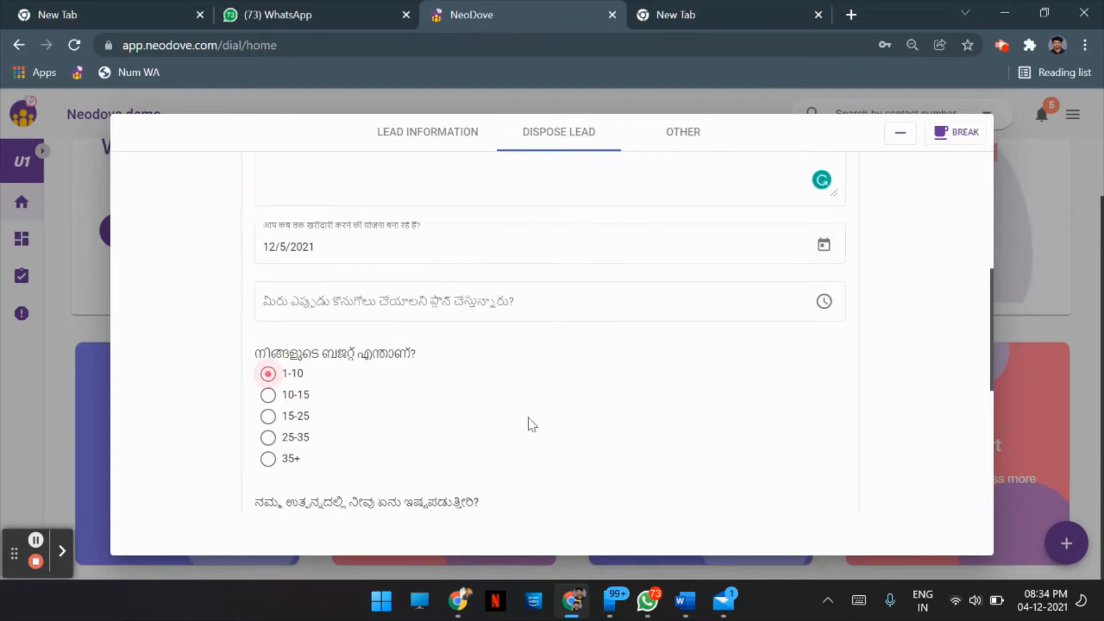
{"action": "left_click", "coordinate": [824, 301]}
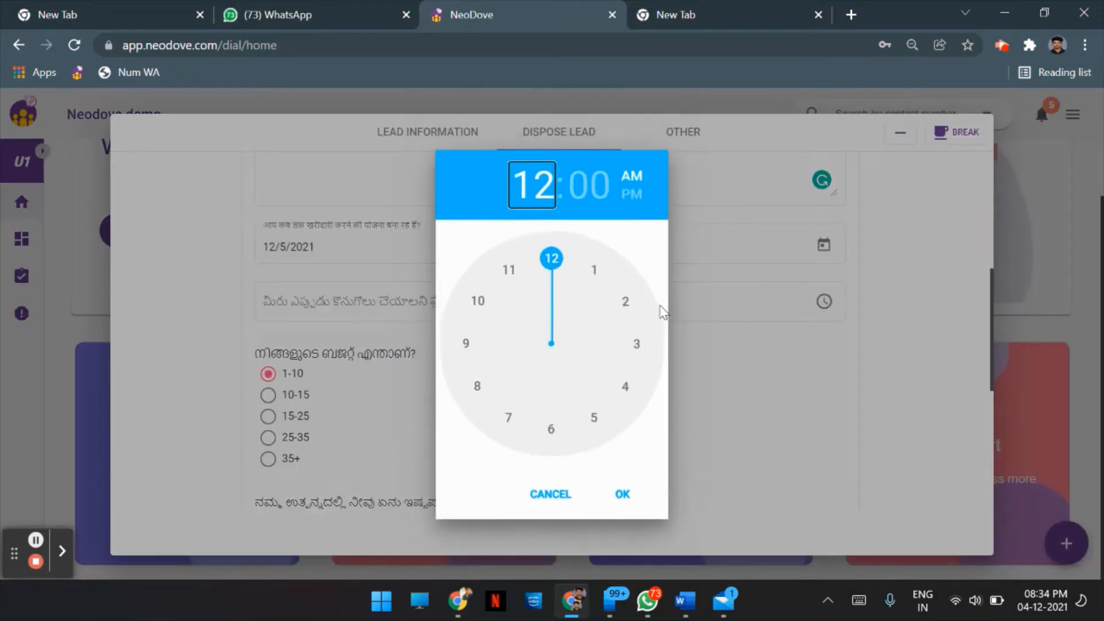
{"action": "left_click", "coordinate": [594, 417]}
{"action": "left_click", "coordinate": [622, 494]}
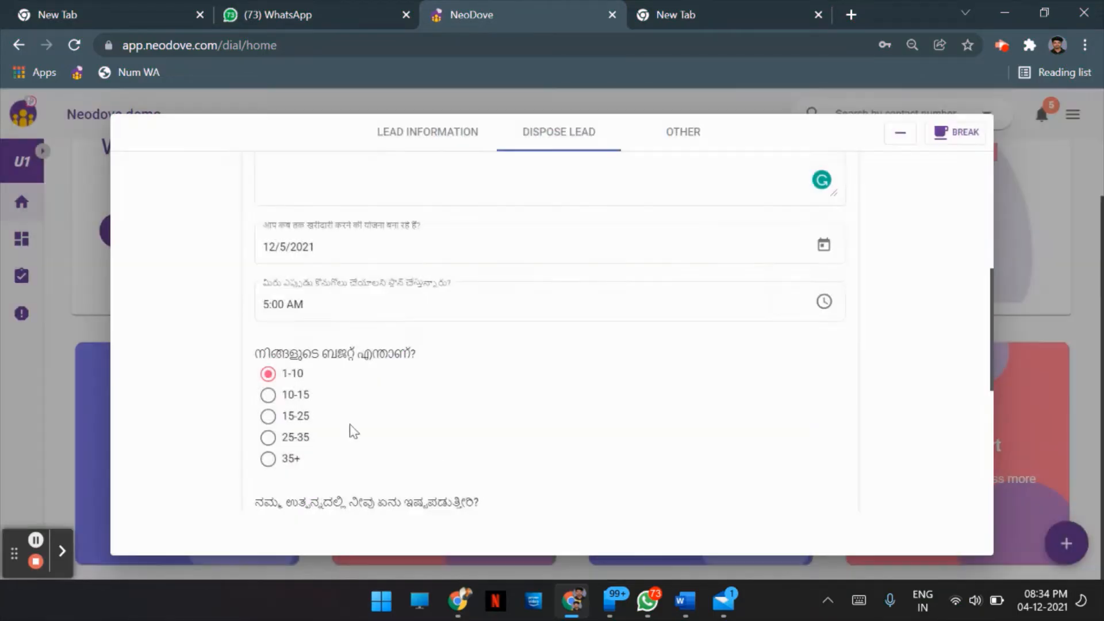
- Mark Good quality product as what the lead likes and set the profession to Business
{"action": "scroll", "coordinate": [326, 371], "scroll_direction": "down", "scroll_amount": 3}
{"action": "left_click", "coordinate": [326, 363]}
{"action": "scroll", "coordinate": [409, 387], "scroll_direction": "down", "scroll_amount": 3}
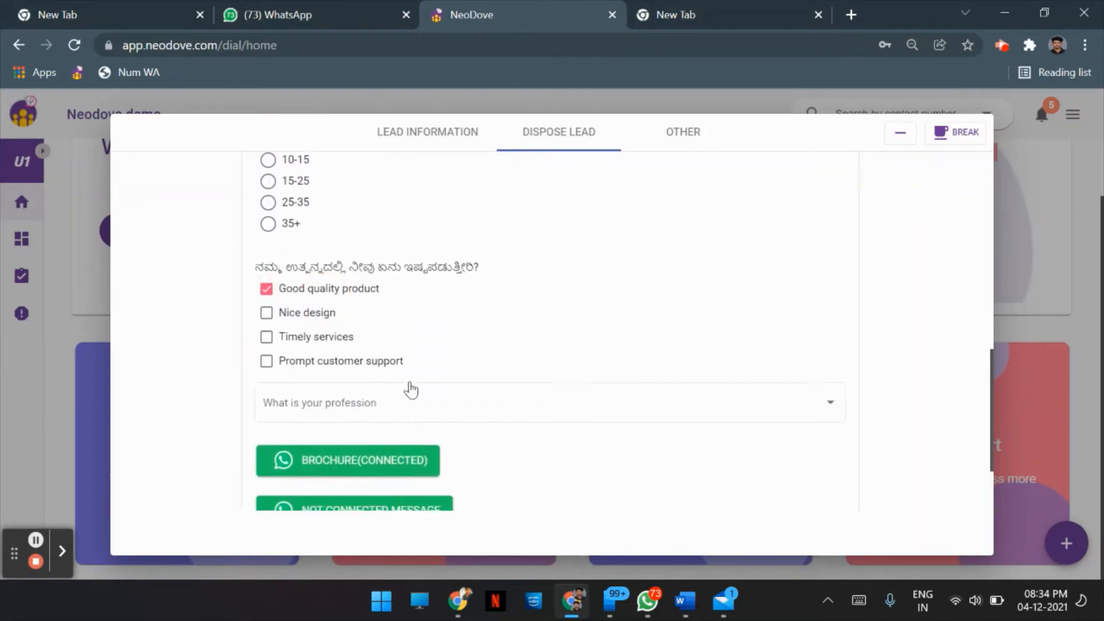
{"action": "left_click", "coordinate": [407, 380]}
{"action": "left_click", "coordinate": [294, 416]}
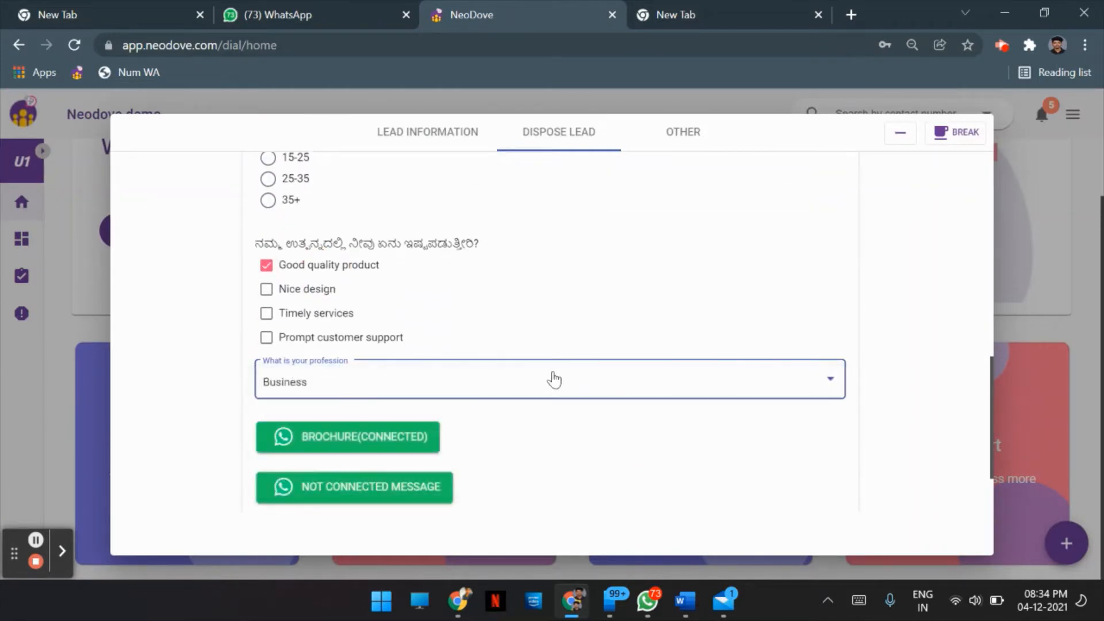
- Share the Brochure(Connected) message with the lead's number on WhatsApp and send it in the chat
{"action": "scroll", "coordinate": [357, 409], "scroll_direction": "down", "scroll_amount": 2}
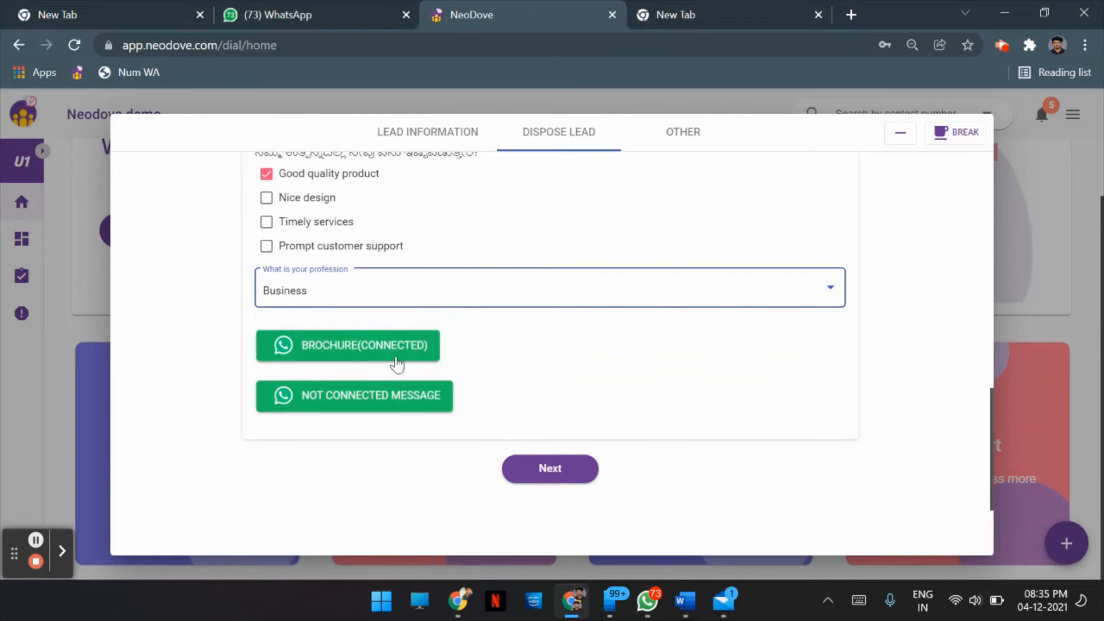
{"action": "left_click", "coordinate": [355, 349]}
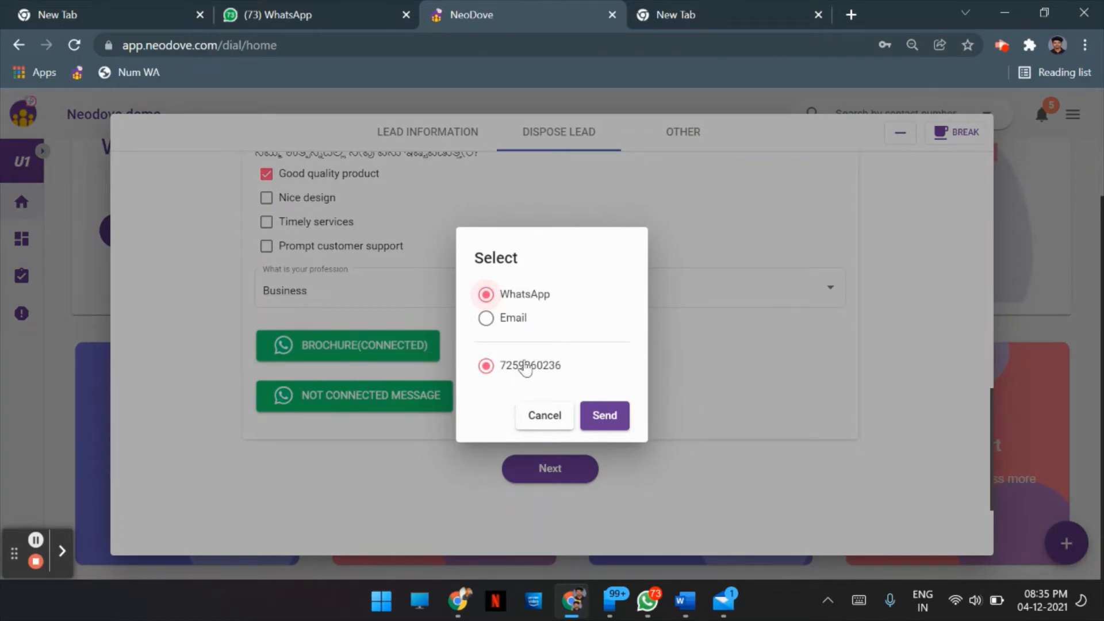
{"action": "left_click", "coordinate": [613, 415]}
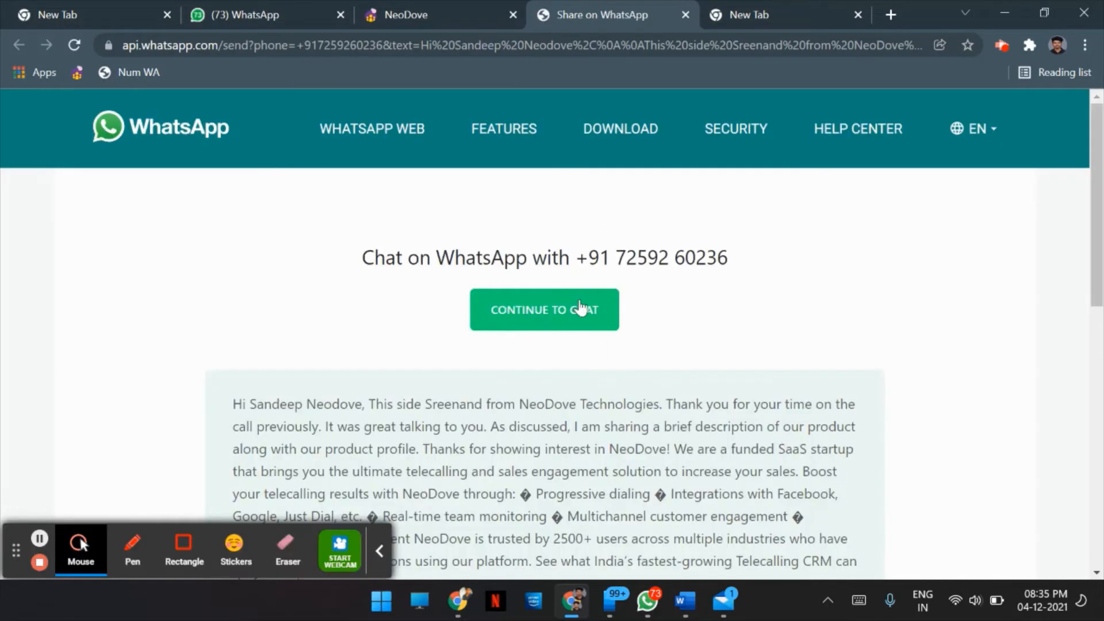
{"action": "left_click", "coordinate": [578, 308]}
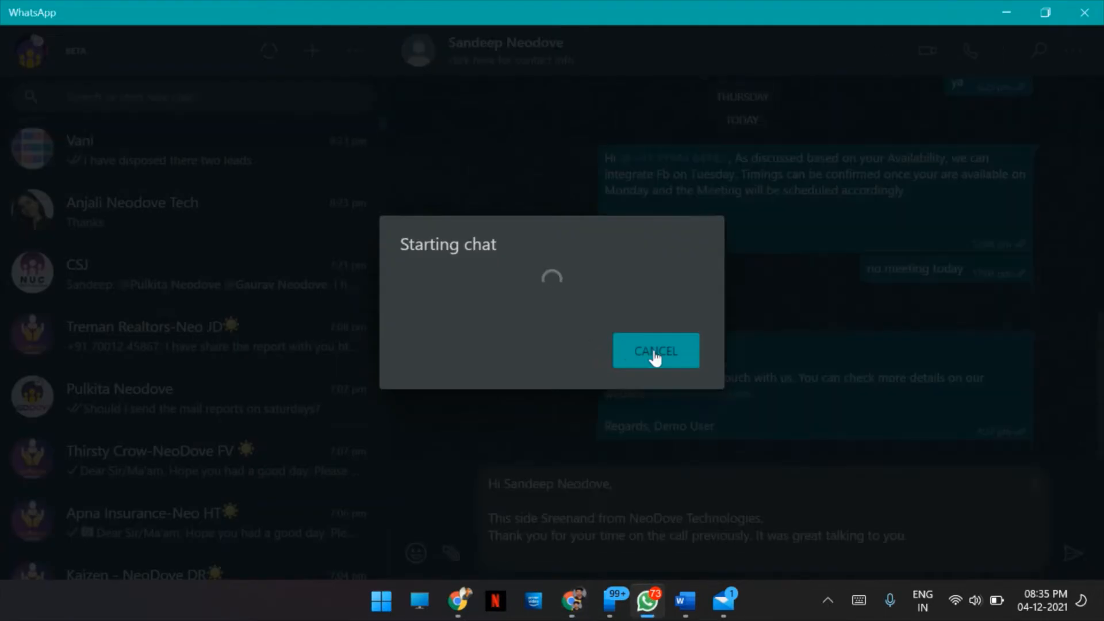
{"action": "scroll", "coordinate": [770, 533], "scroll_direction": "down", "scroll_amount": 5}
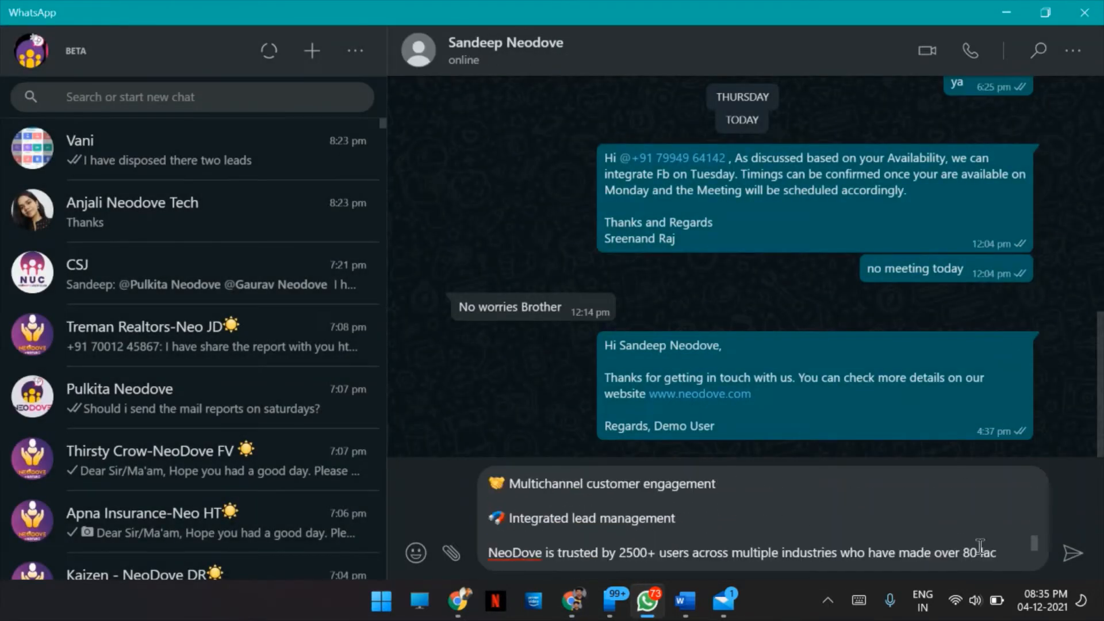
{"action": "scroll", "coordinate": [979, 546], "scroll_direction": "down", "scroll_amount": 3}
{"action": "left_click", "coordinate": [1072, 553]}
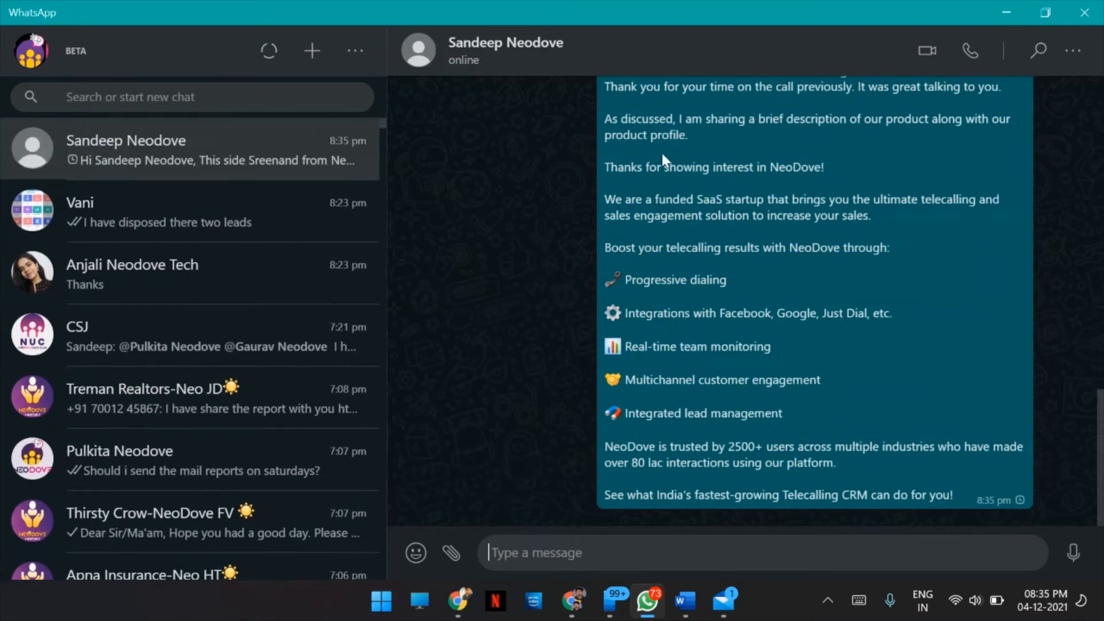
- Look over the sent brochure message in the WhatsApp chat, then return to the lead form in NeoDove
{"action": "scroll", "coordinate": [614, 219], "scroll_direction": "up", "scroll_amount": 6}
{"action": "scroll", "coordinate": [623, 223], "scroll_direction": "down", "scroll_amount": 7}
{"action": "left_click", "coordinate": [1013, 9]}
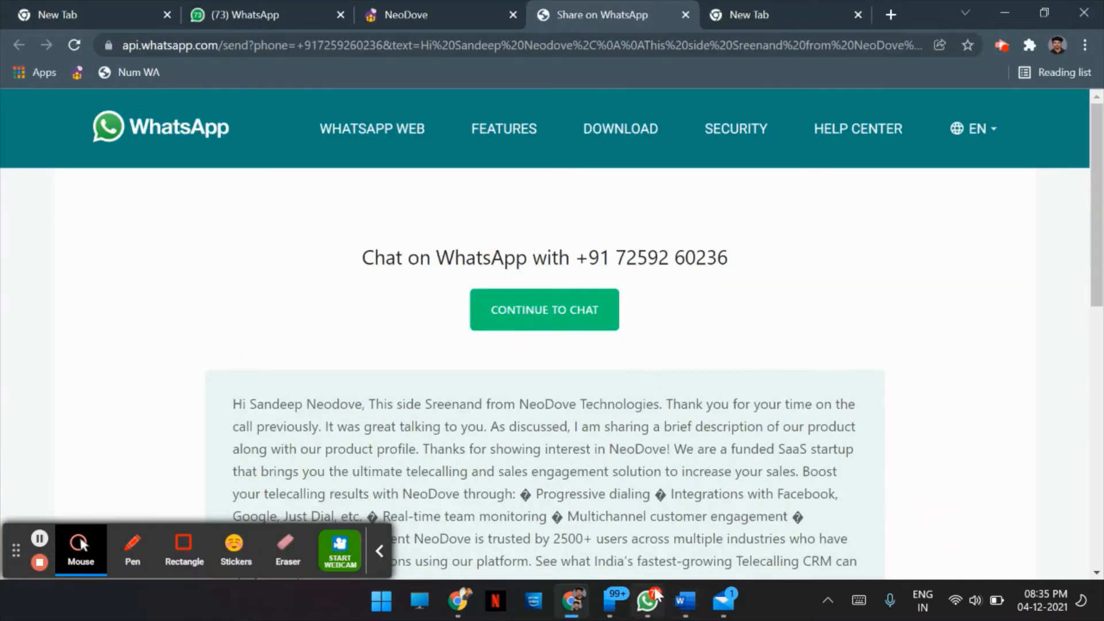
{"action": "left_click", "coordinate": [430, 8]}
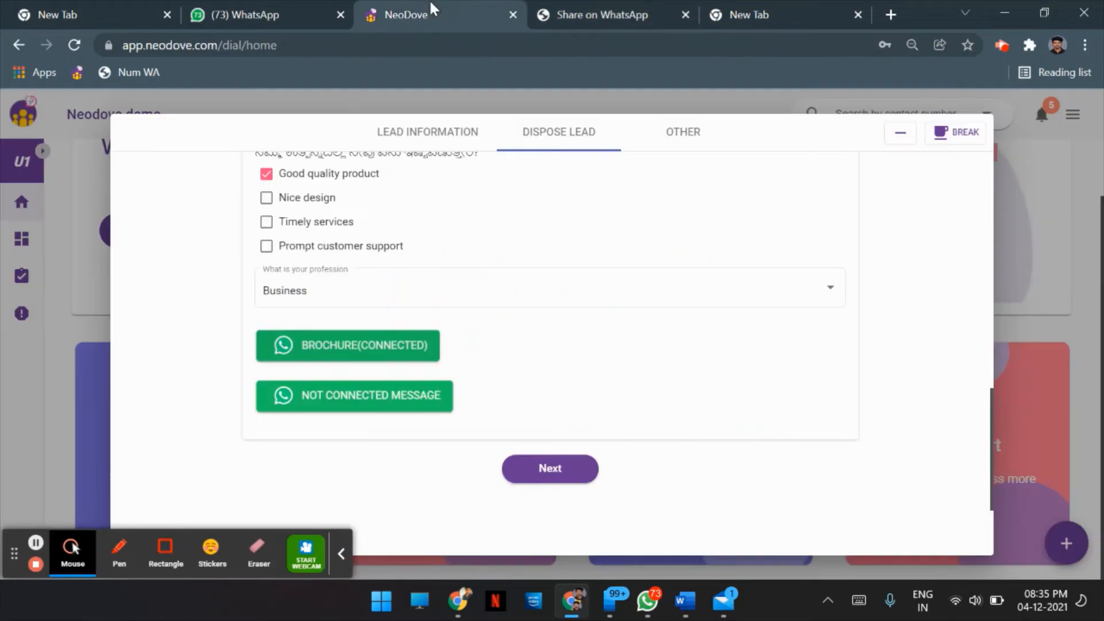
{"action": "left_click", "coordinate": [375, 356]}
{"action": "left_click", "coordinate": [506, 319]}
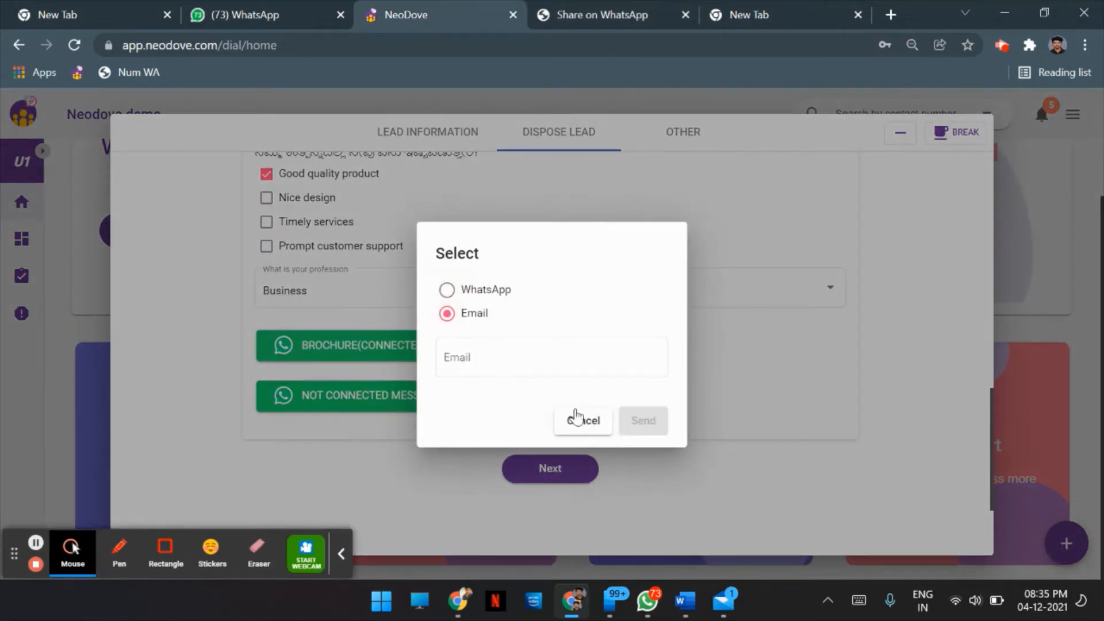
{"action": "left_click", "coordinate": [584, 422]}
- Copy the lead's mail id from the other details in the lead information
{"action": "left_click", "coordinate": [414, 136]}
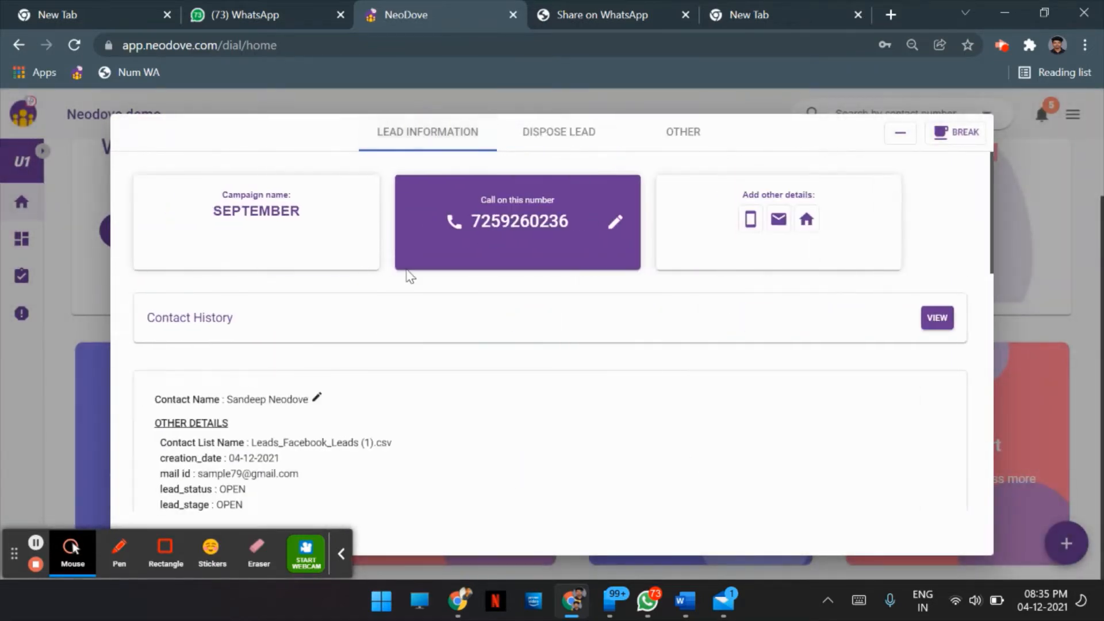
{"action": "scroll", "coordinate": [320, 393], "scroll_direction": "down", "scroll_amount": 3}
{"action": "scroll", "coordinate": [264, 457], "scroll_direction": "down", "scroll_amount": 2}
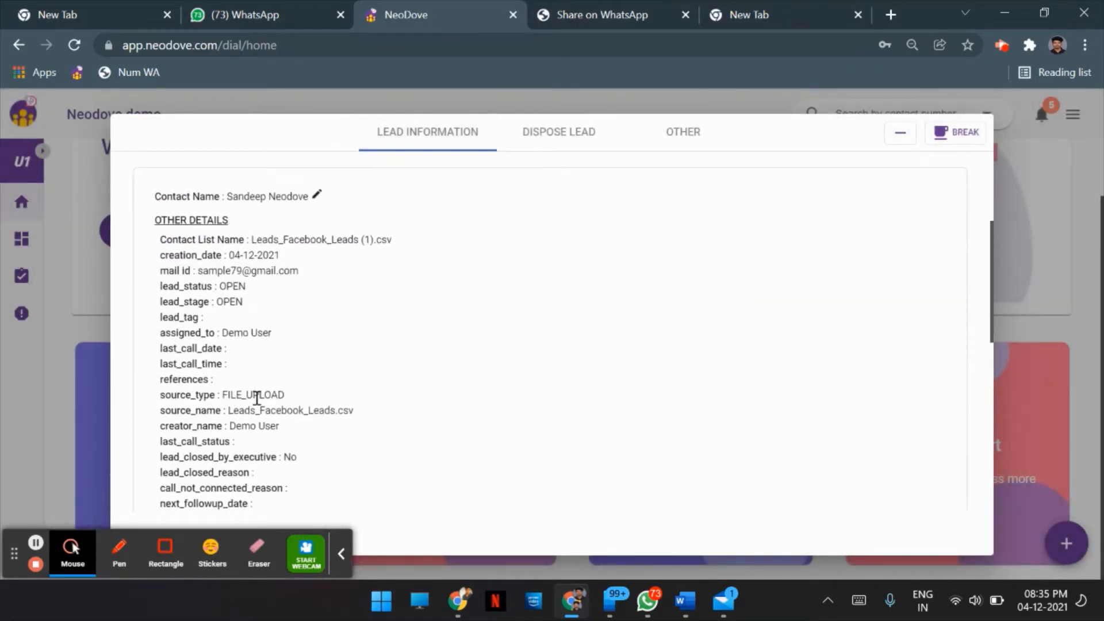
{"action": "left_click_drag", "start_coordinate": [205, 216], "coordinate": [293, 211]}
{"action": "key", "text": "ctrl+c"}
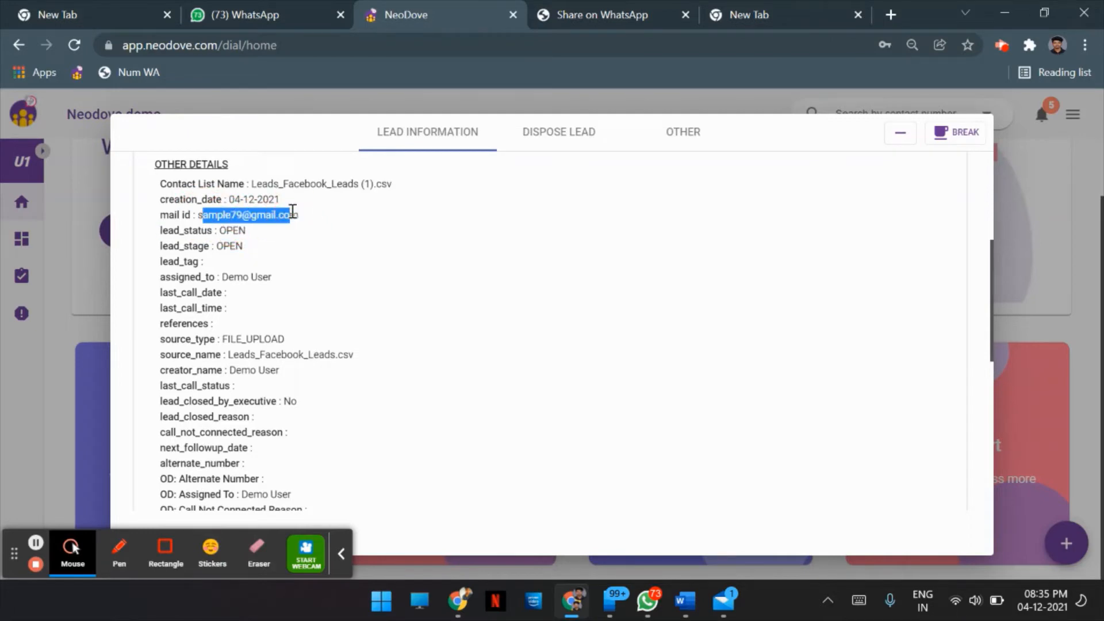
- Share Brochure(Connected) from the connected-call form by email, using the copied address of the lead as recipient
{"action": "left_click", "coordinate": [556, 138]}
{"action": "left_click", "coordinate": [584, 292]}
{"action": "scroll", "coordinate": [369, 407], "scroll_direction": "down", "scroll_amount": 10}
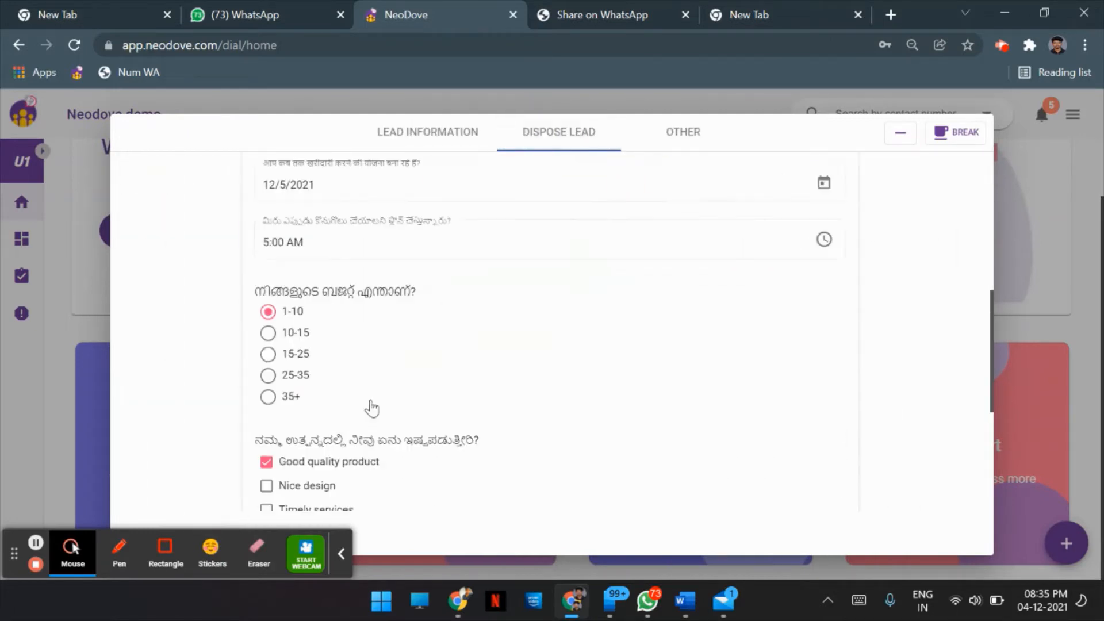
{"action": "left_click", "coordinate": [362, 358]}
{"action": "left_click", "coordinate": [489, 319]}
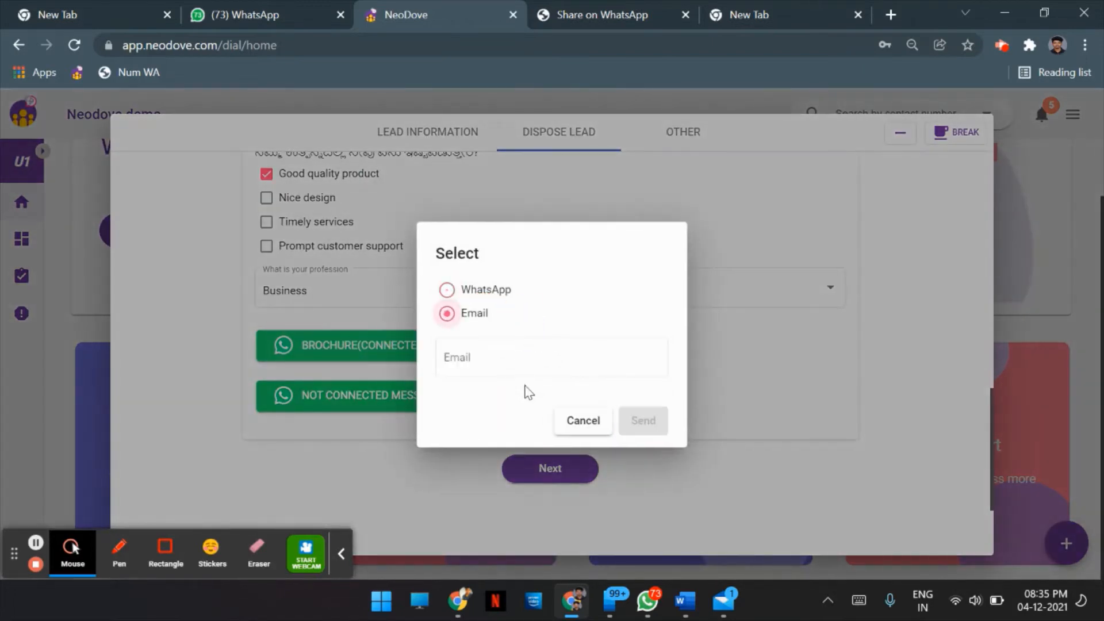
{"action": "left_click", "coordinate": [500, 355]}
{"action": "key", "text": "ctrl+v"}
{"action": "left_click", "coordinate": [649, 422]}
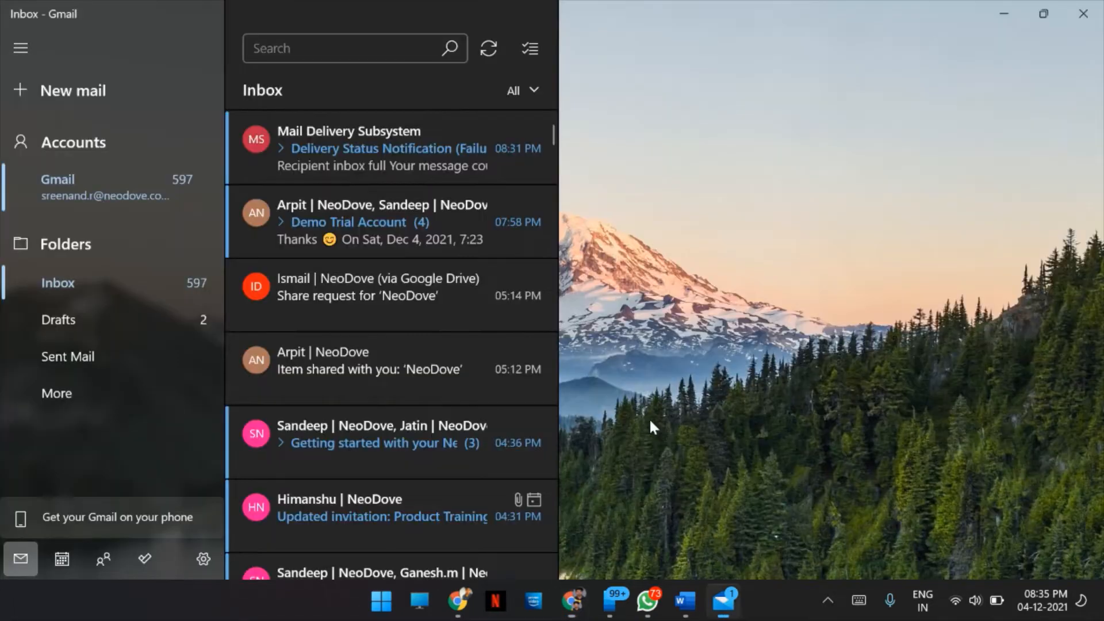
- Review the prefilled brochure email in the Mail app and send it
{"action": "scroll", "coordinate": [684, 276], "scroll_direction": "down", "scroll_amount": 2}
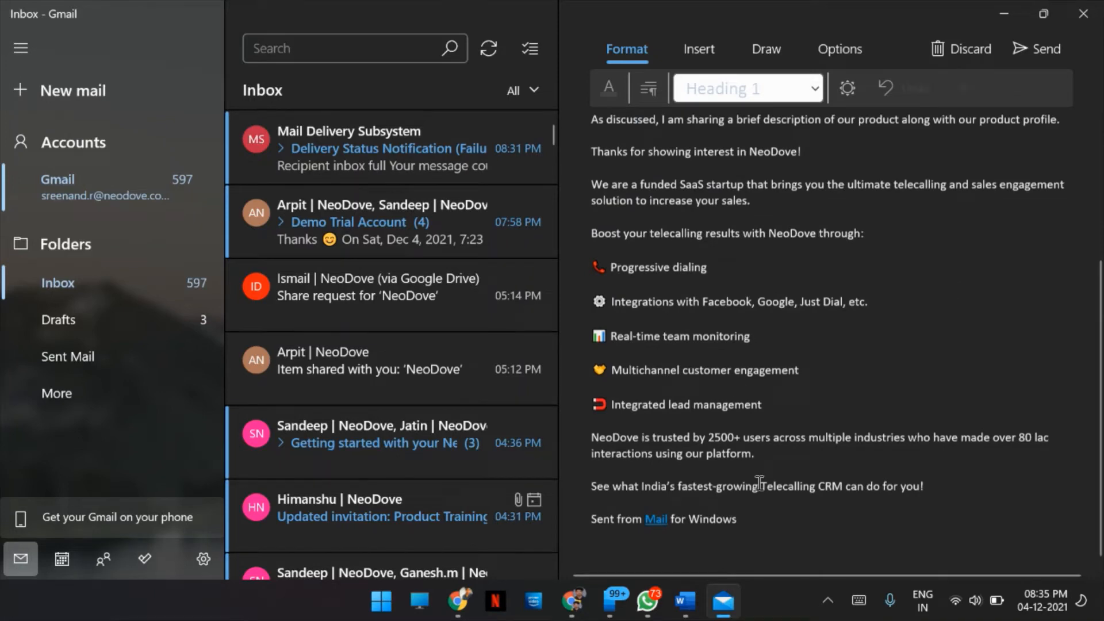
{"action": "scroll", "coordinate": [740, 385], "scroll_direction": "up", "scroll_amount": 6}
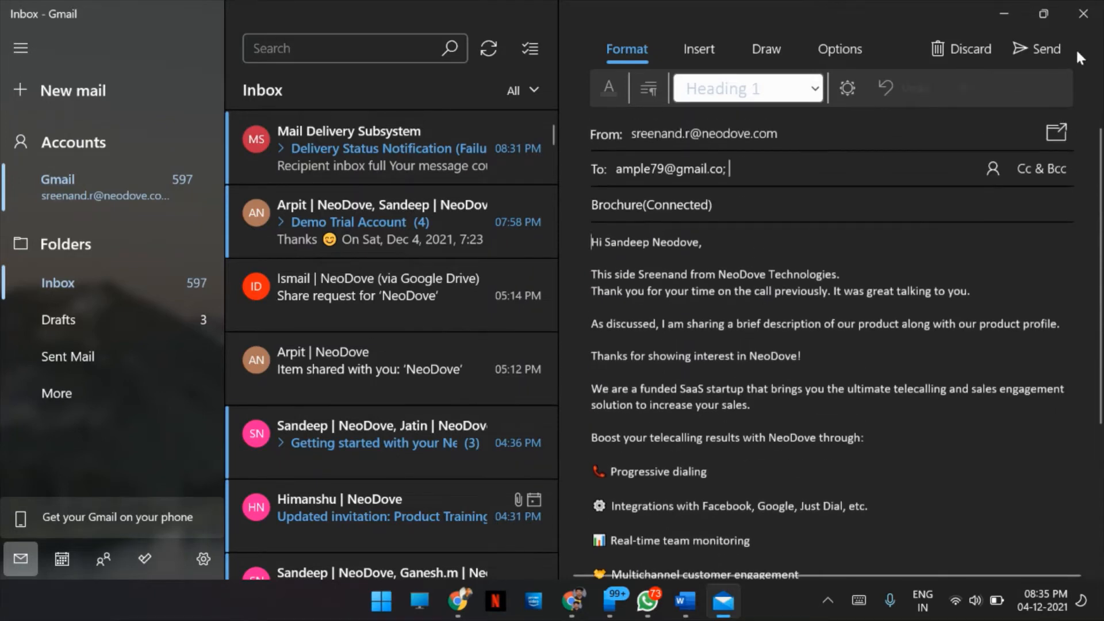
{"action": "left_click", "coordinate": [1057, 48]}
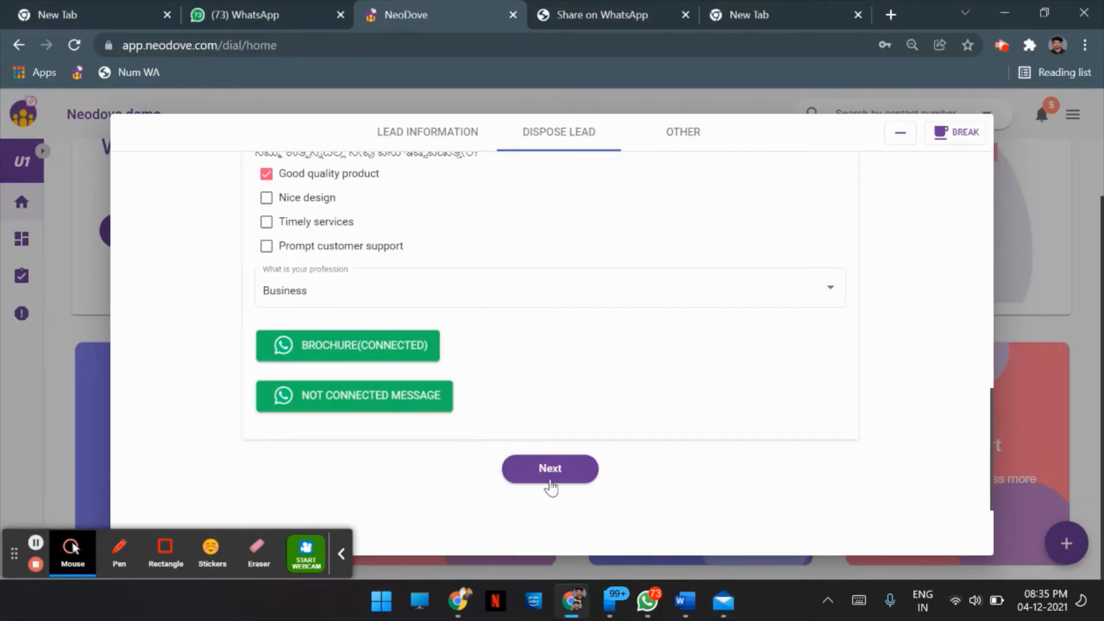
- Continue to the lead status section, set the stage to In progress and tag the lead as hot
{"action": "left_click", "coordinate": [549, 483]}
{"action": "left_click", "coordinate": [316, 380]}
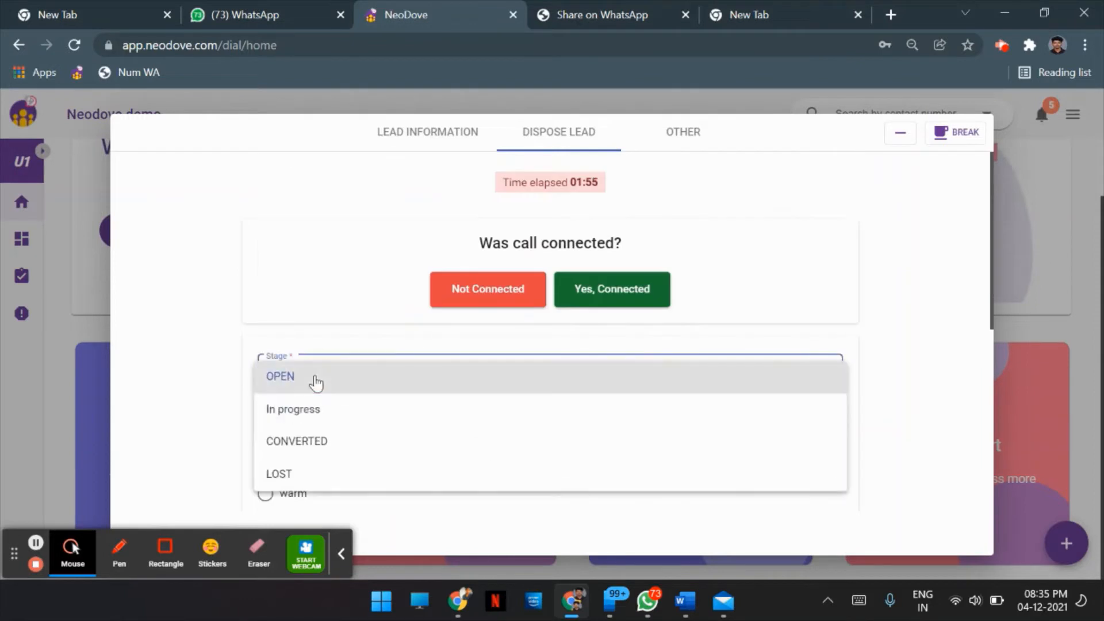
{"action": "left_click", "coordinate": [338, 414]}
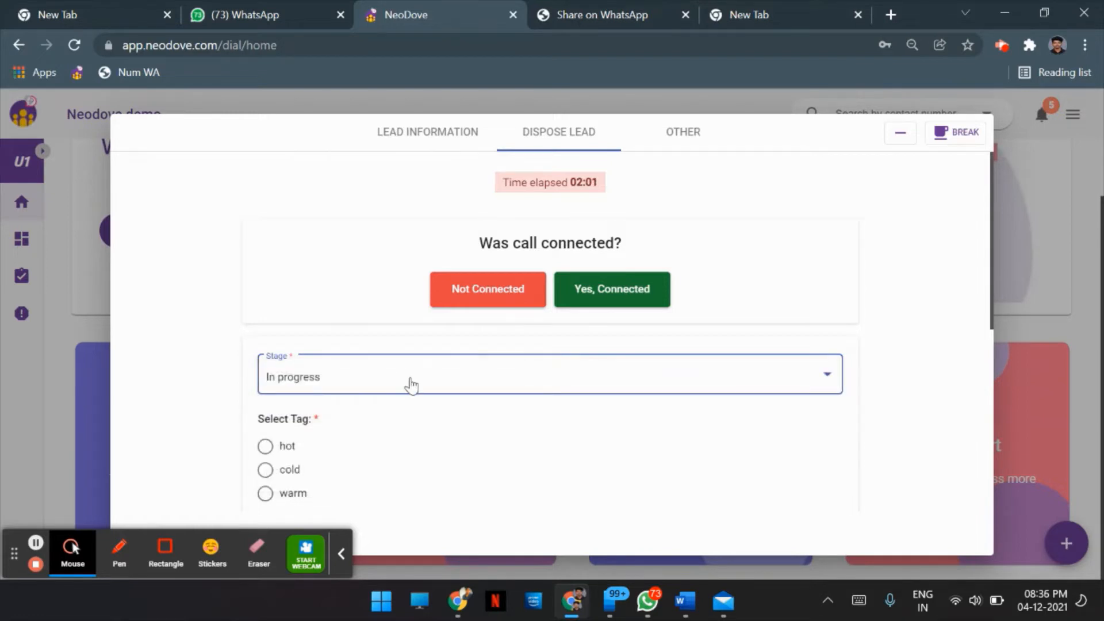
{"action": "scroll", "coordinate": [403, 367], "scroll_direction": "down", "scroll_amount": 3}
{"action": "left_click", "coordinate": [292, 277]}
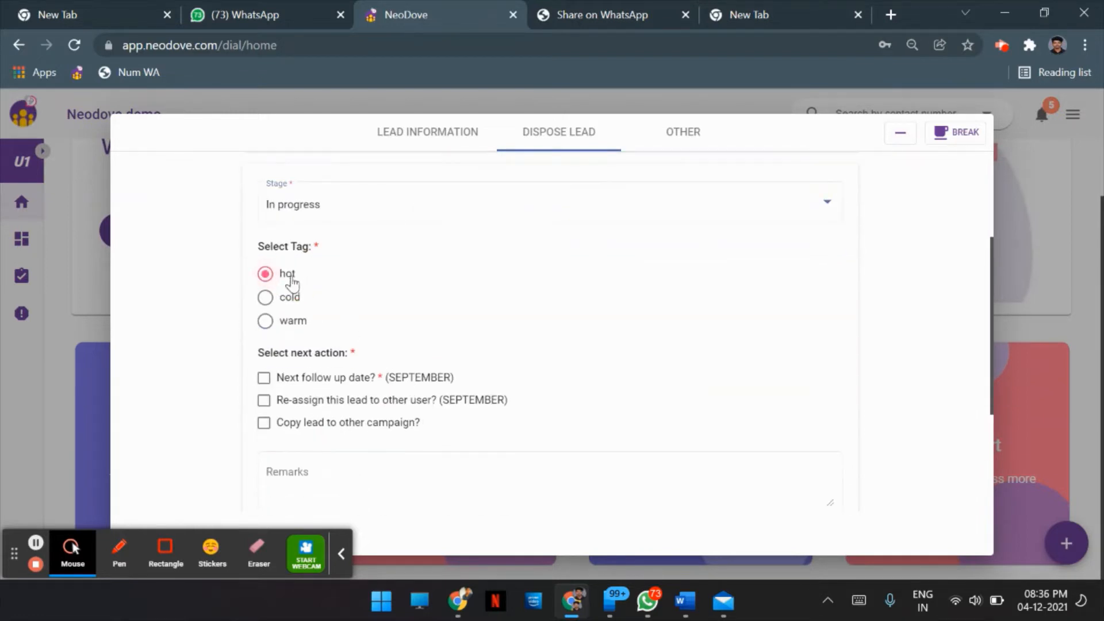
{"action": "scroll", "coordinate": [305, 275], "scroll_direction": "down", "scroll_amount": 3}
{"action": "scroll", "coordinate": [305, 275], "scroll_direction": "up", "scroll_amount": 3}
{"action": "scroll", "coordinate": [333, 345], "scroll_direction": "down", "scroll_amount": 3}
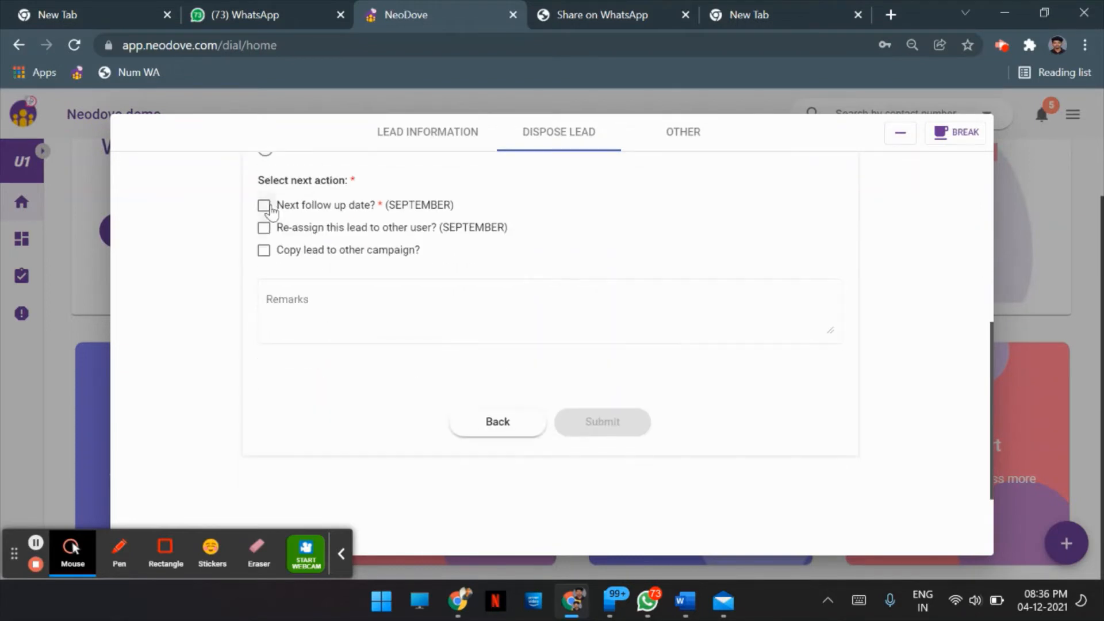
- Schedule the next follow up for 11 December 2021 and submit the lead's disposition
{"action": "left_click", "coordinate": [264, 205]}
{"action": "left_click", "coordinate": [451, 240]}
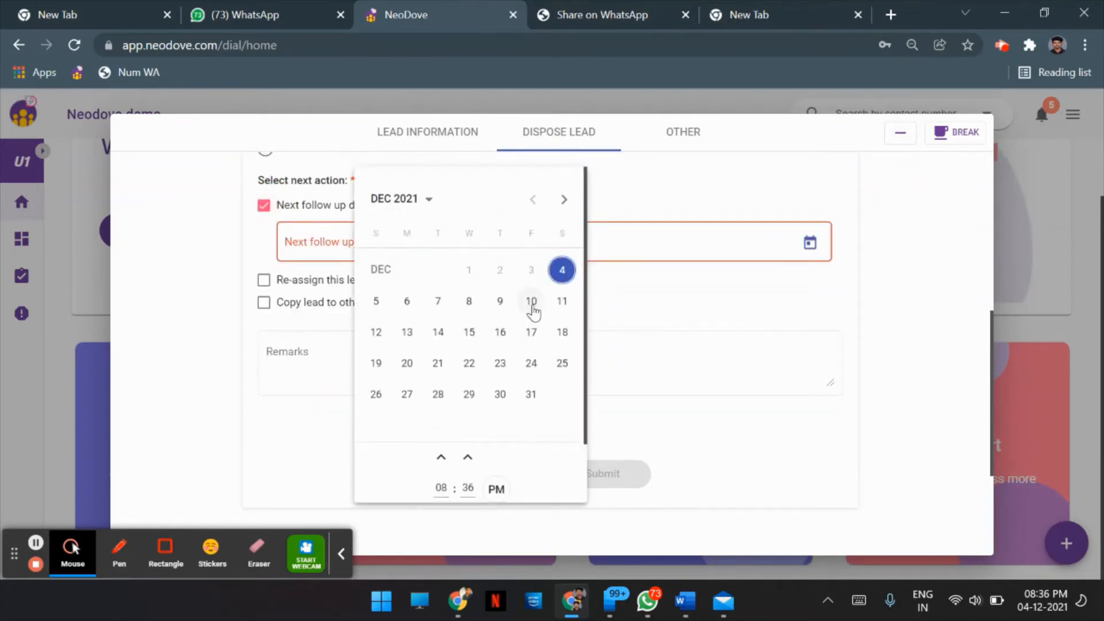
{"action": "left_click", "coordinate": [533, 311]}
{"action": "left_click", "coordinate": [723, 352]}
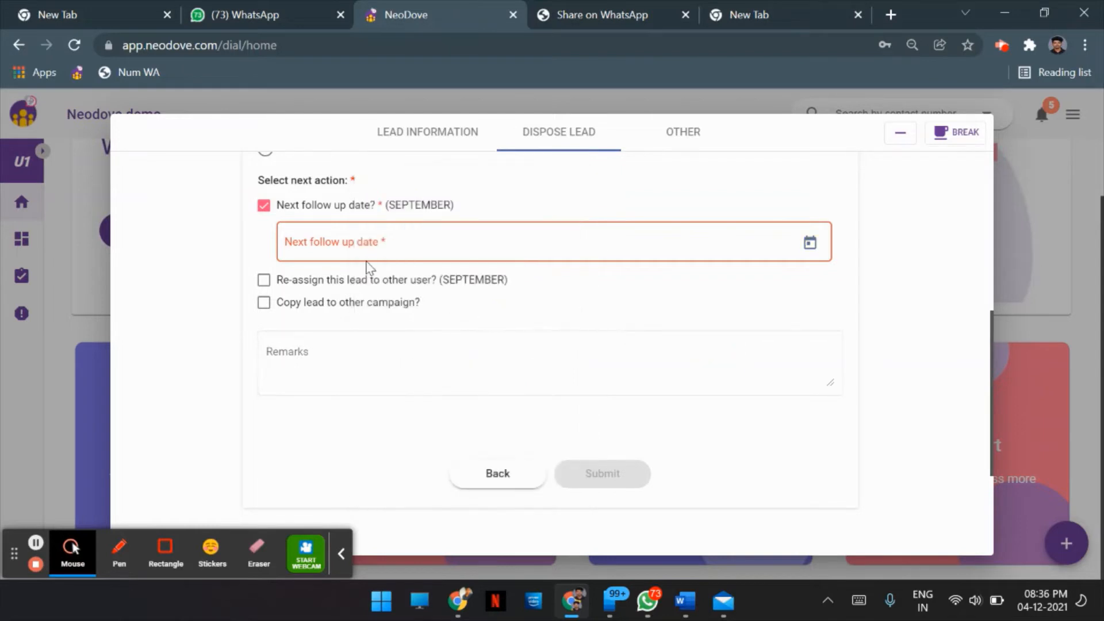
{"action": "left_click", "coordinate": [817, 246]}
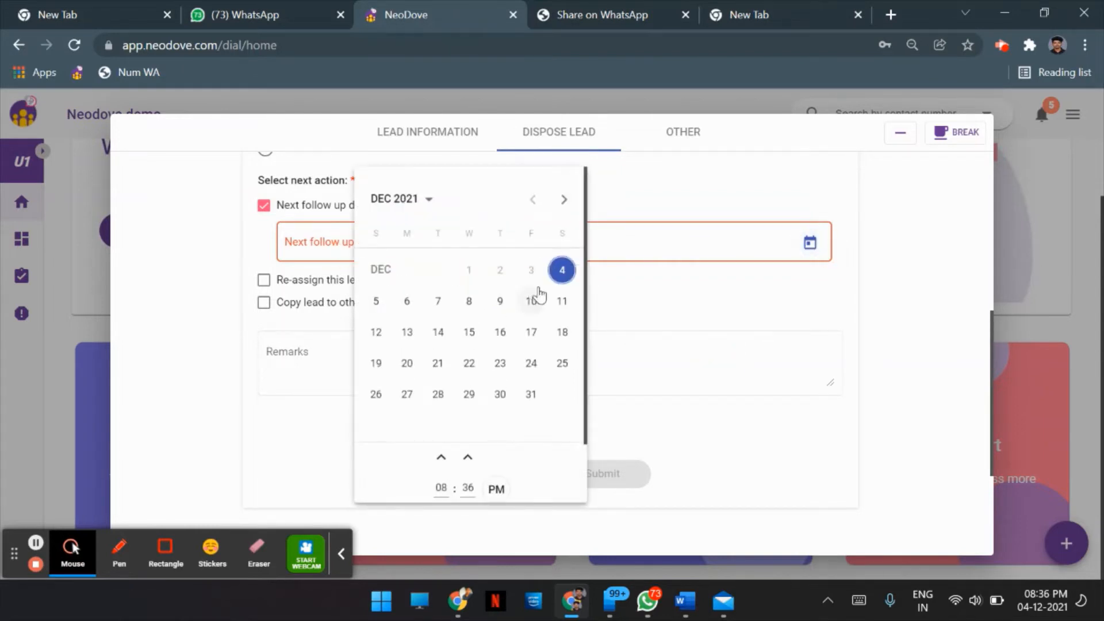
{"action": "left_click", "coordinate": [562, 300]}
{"action": "scroll", "coordinate": [551, 454], "scroll_direction": "down", "scroll_amount": 2}
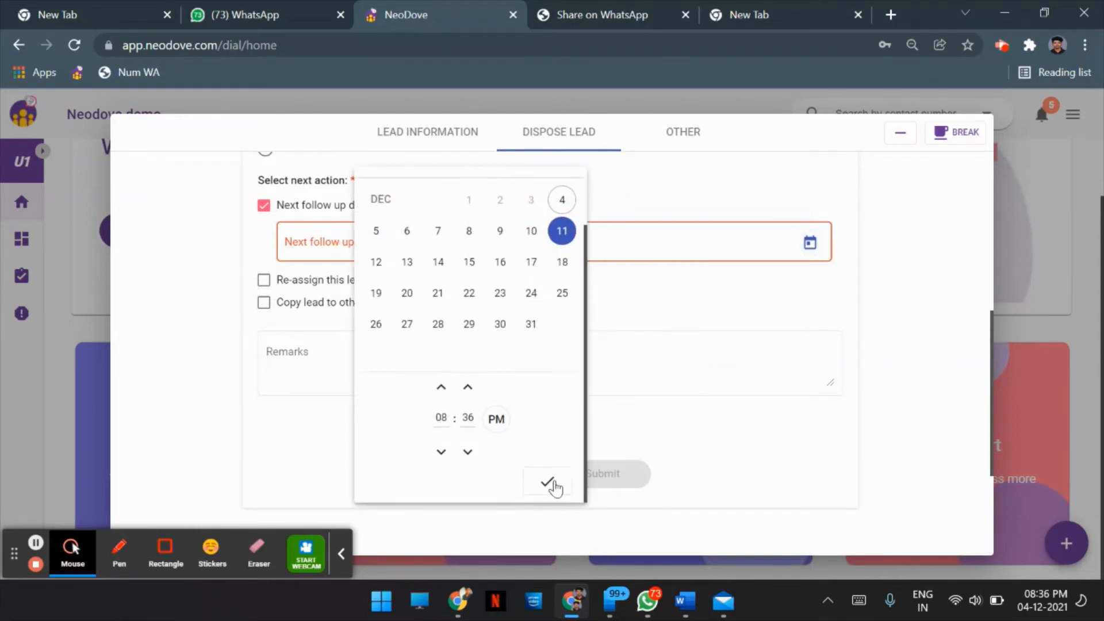
{"action": "left_click", "coordinate": [553, 488]}
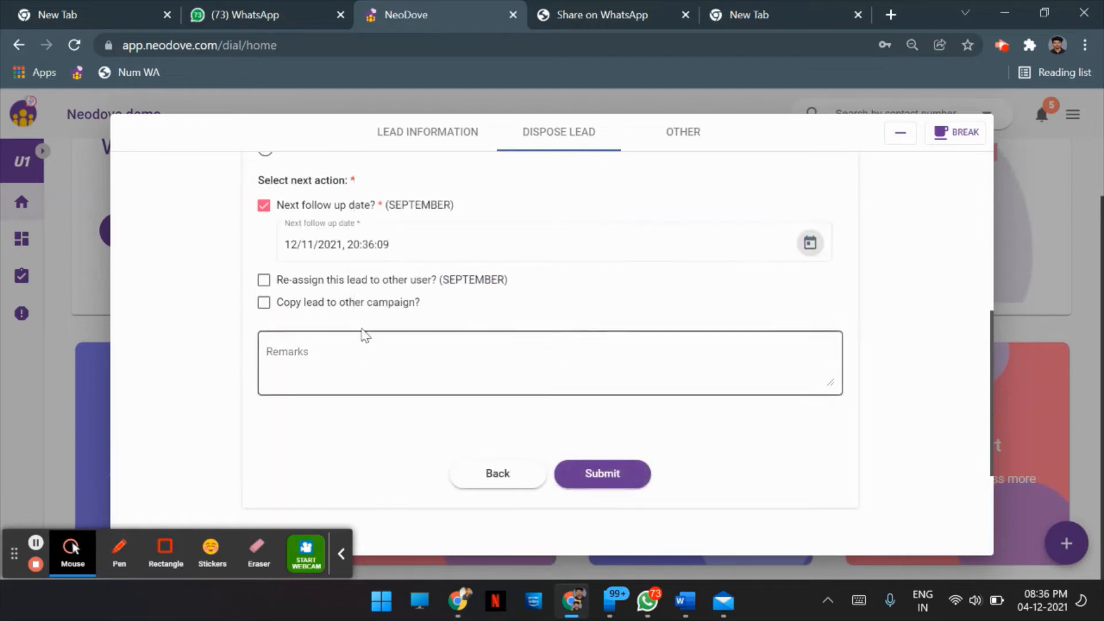
{"action": "left_click", "coordinate": [608, 478]}
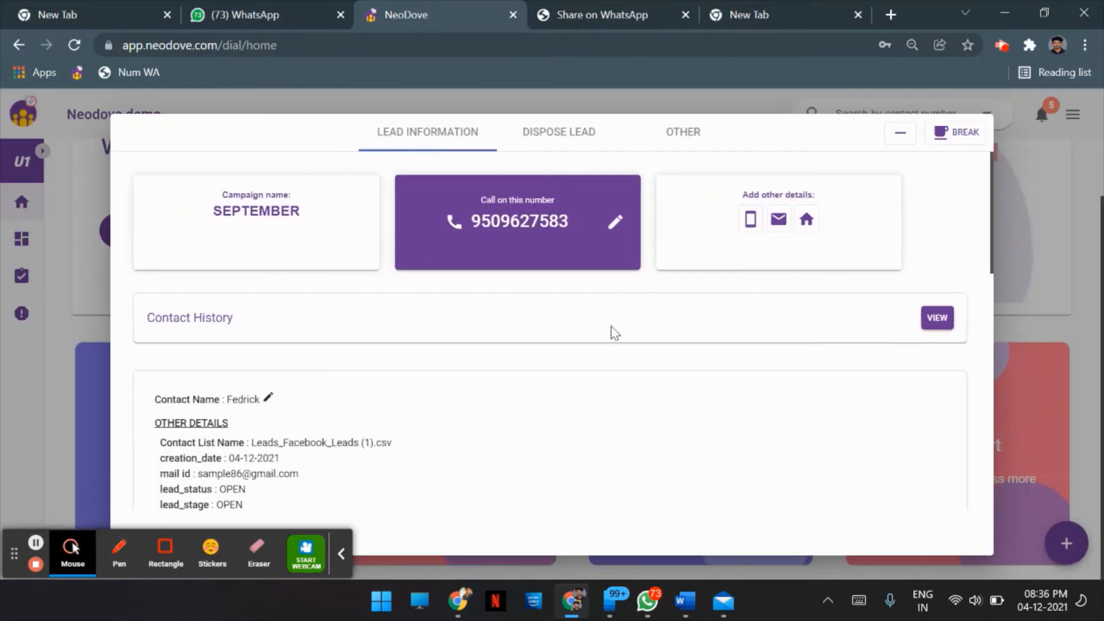
- Look through the new lead's other details and its Facebook Leads entry in the contact history
{"action": "scroll", "coordinate": [739, 384], "scroll_direction": "down", "scroll_amount": 5}
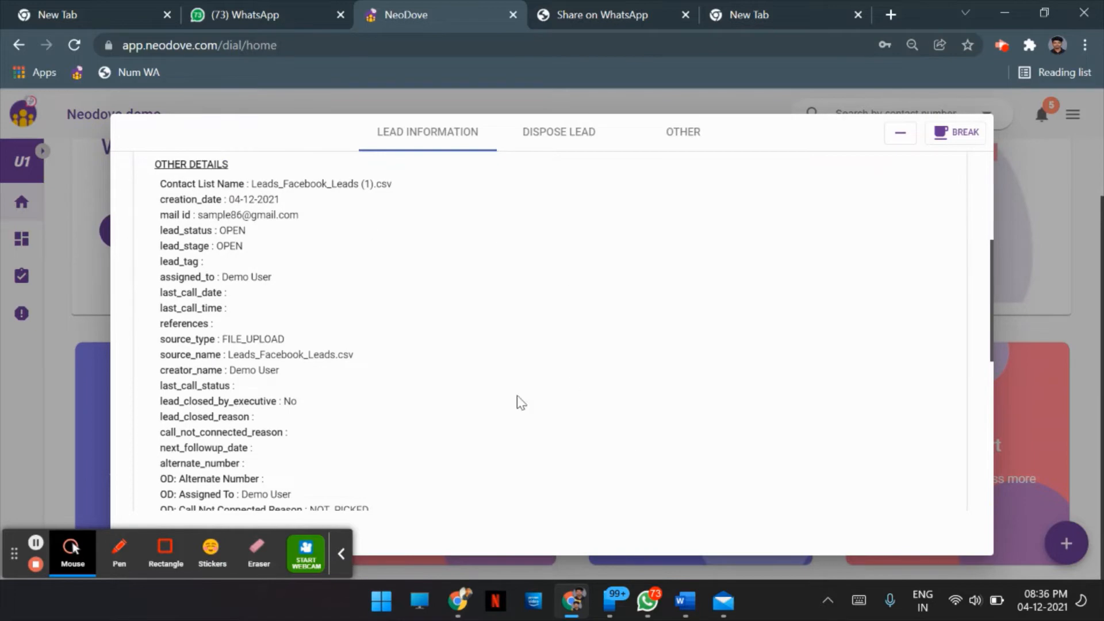
{"action": "scroll", "coordinate": [421, 361], "scroll_direction": "up", "scroll_amount": 5}
{"action": "scroll", "coordinate": [212, 405], "scroll_direction": "down", "scroll_amount": 12}
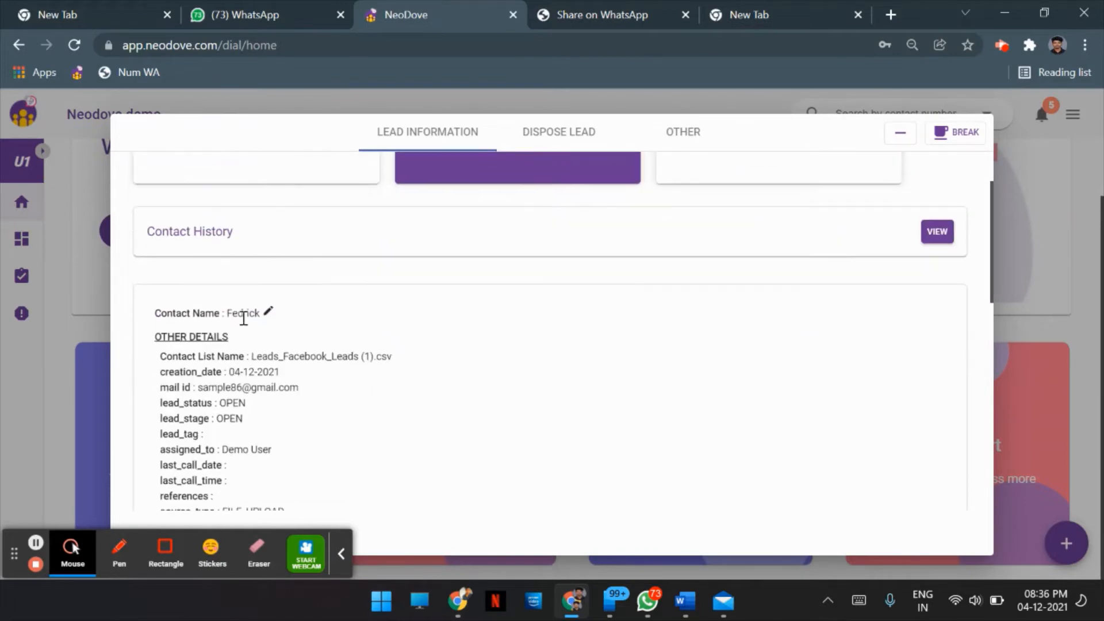
{"action": "scroll", "coordinate": [598, 298], "scroll_direction": "up", "scroll_amount": 12}
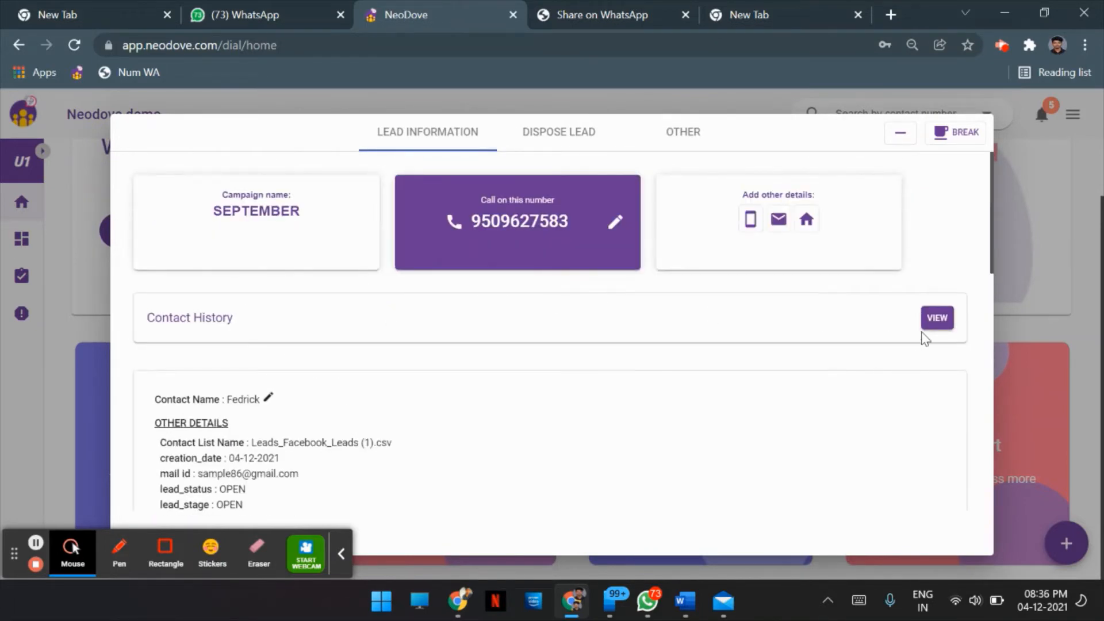
{"action": "left_click", "coordinate": [937, 318]}
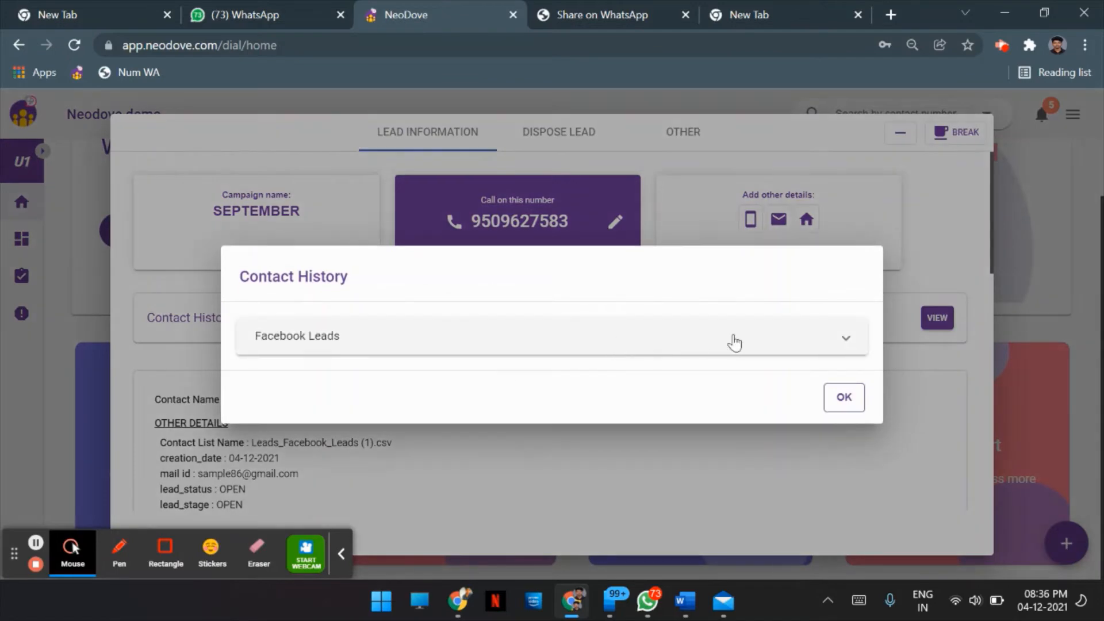
{"action": "left_click", "coordinate": [770, 345]}
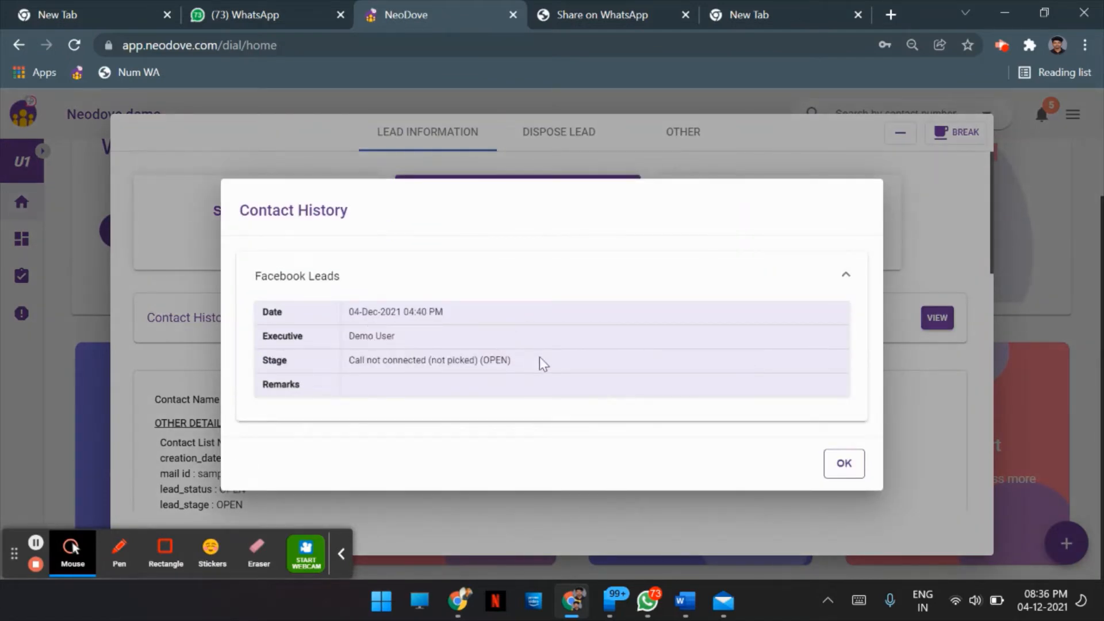
{"action": "left_click_drag", "start_coordinate": [540, 357], "coordinate": [344, 305]}
{"action": "left_click", "coordinate": [662, 435]}
{"action": "left_click", "coordinate": [848, 476]}
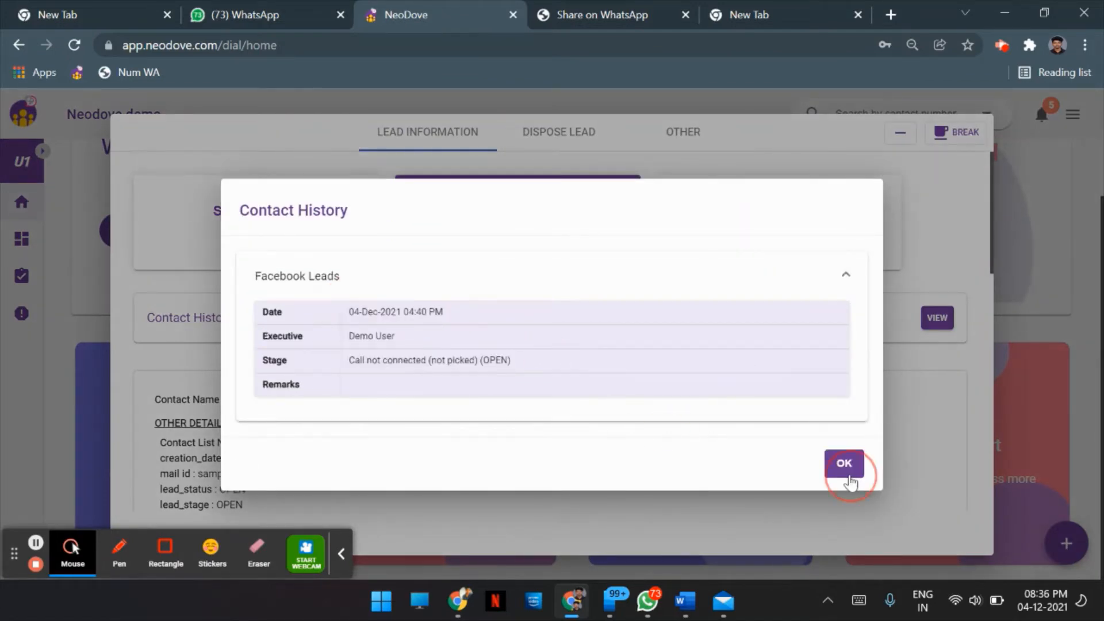
- Call the lead's number and mark the call as not connected with the reason Did not pick
{"action": "scroll", "coordinate": [427, 370], "scroll_direction": "down", "scroll_amount": 6}
{"action": "scroll", "coordinate": [426, 371], "scroll_direction": "up", "scroll_amount": 6}
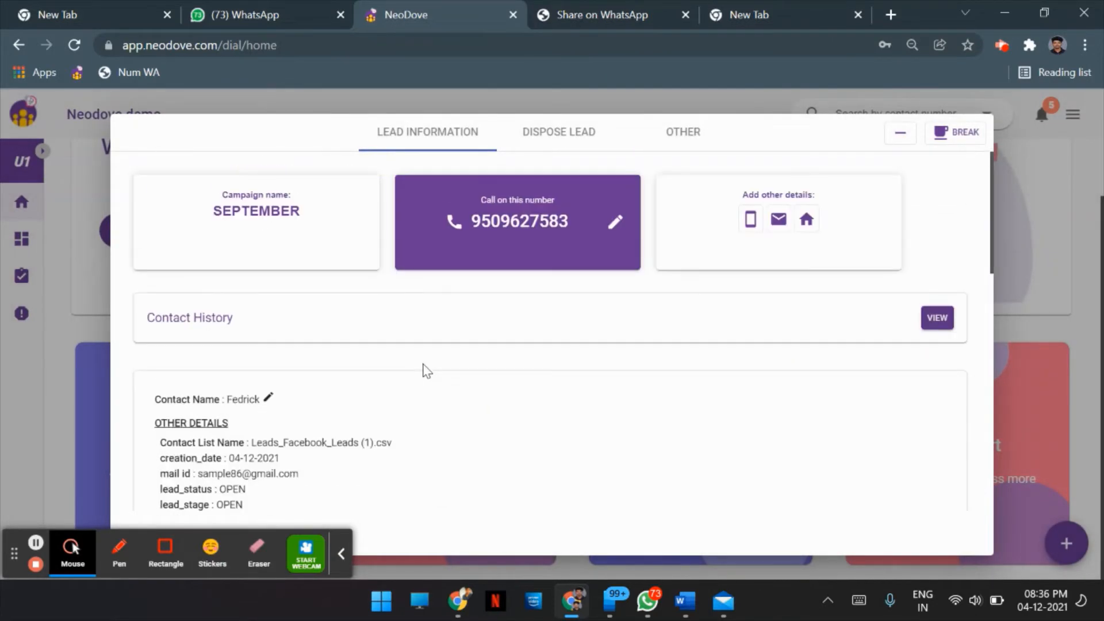
{"action": "left_click", "coordinate": [452, 229]}
{"action": "left_click", "coordinate": [573, 146]}
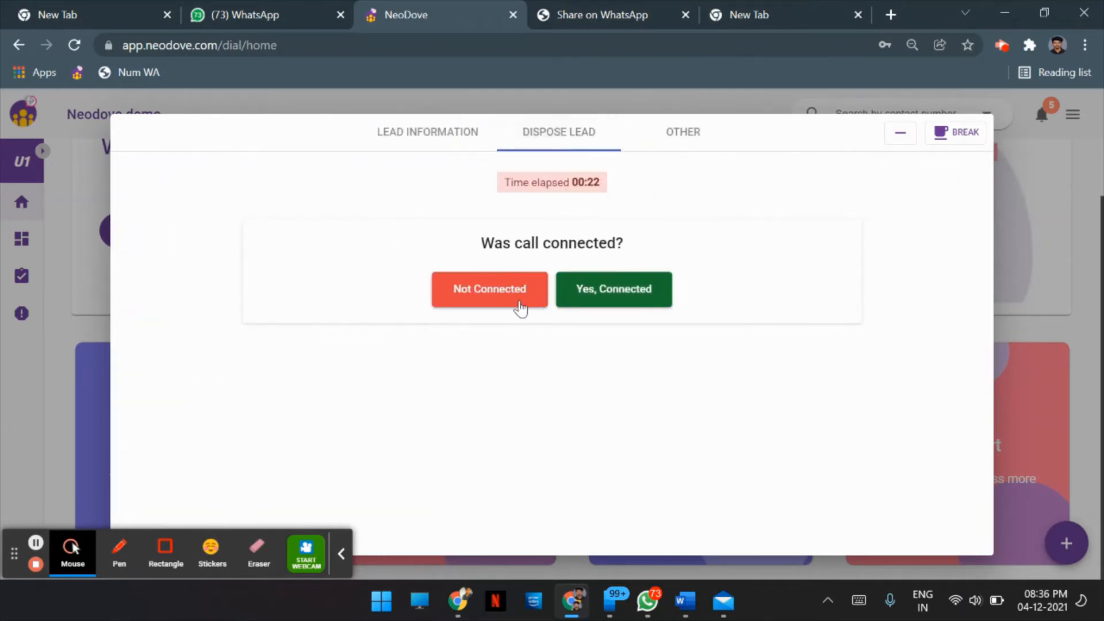
{"action": "left_click", "coordinate": [519, 304]}
{"action": "left_click", "coordinate": [310, 405]}
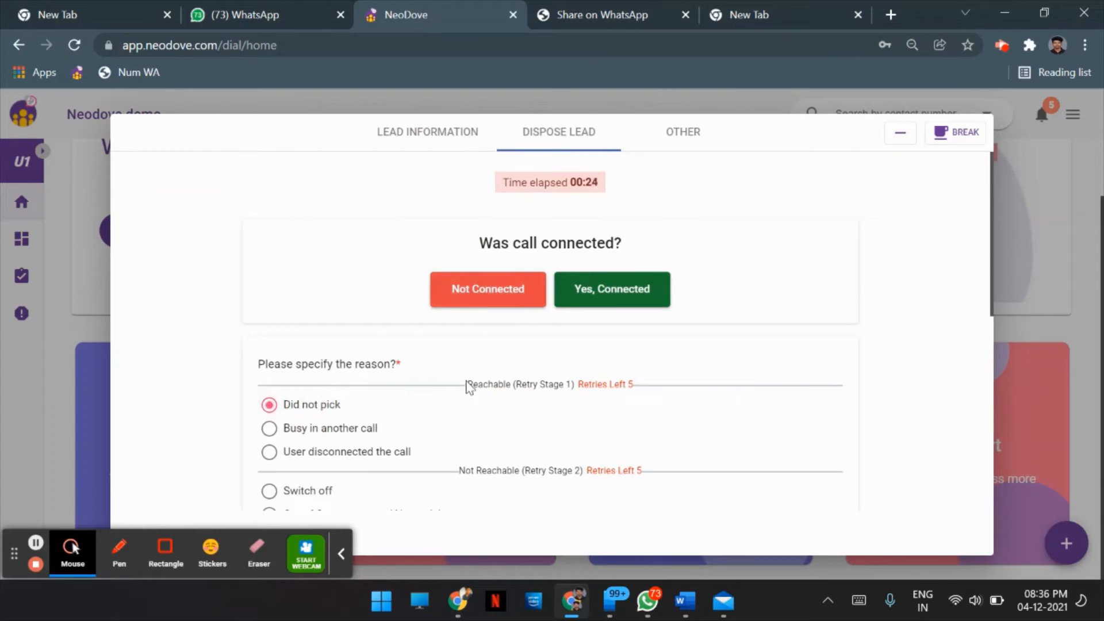
{"action": "scroll", "coordinate": [470, 388], "scroll_direction": "down", "scroll_amount": 5}
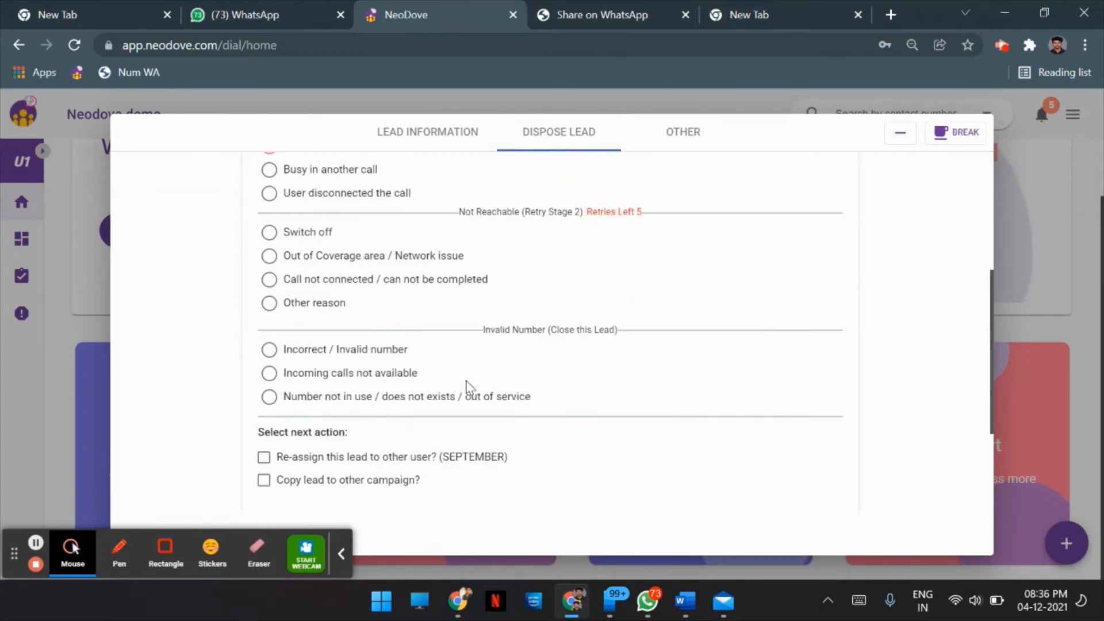
{"action": "left_click", "coordinate": [345, 553]}
{"action": "scroll", "coordinate": [460, 374], "scroll_direction": "up", "scroll_amount": 5}
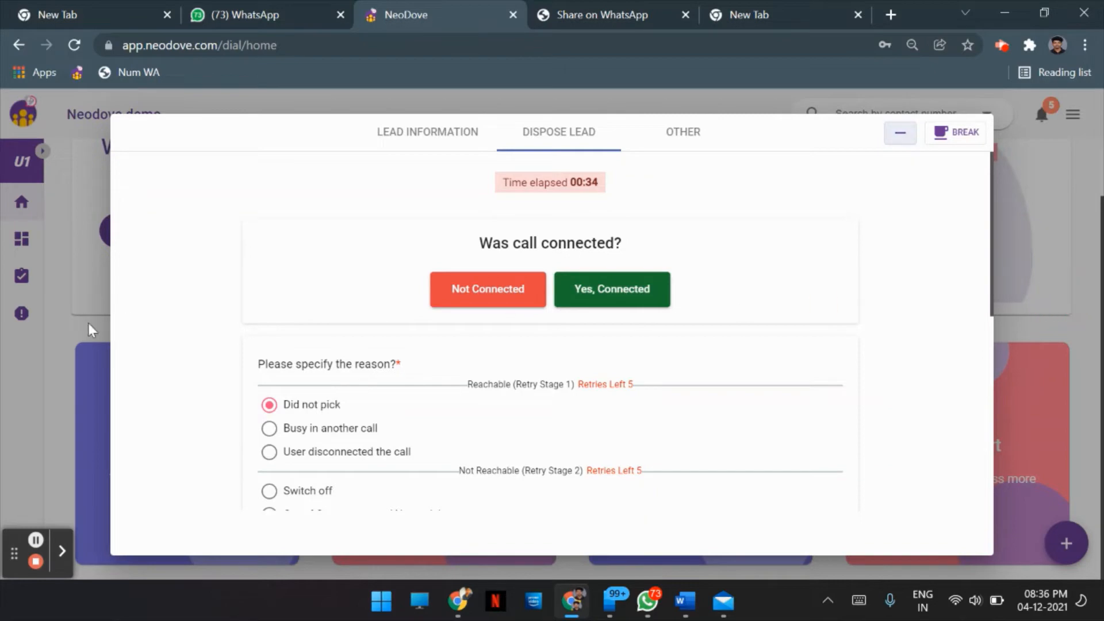
- Minimize the calling window to view the leads overview, and return to the call from the home page
{"action": "left_click", "coordinate": [912, 143]}
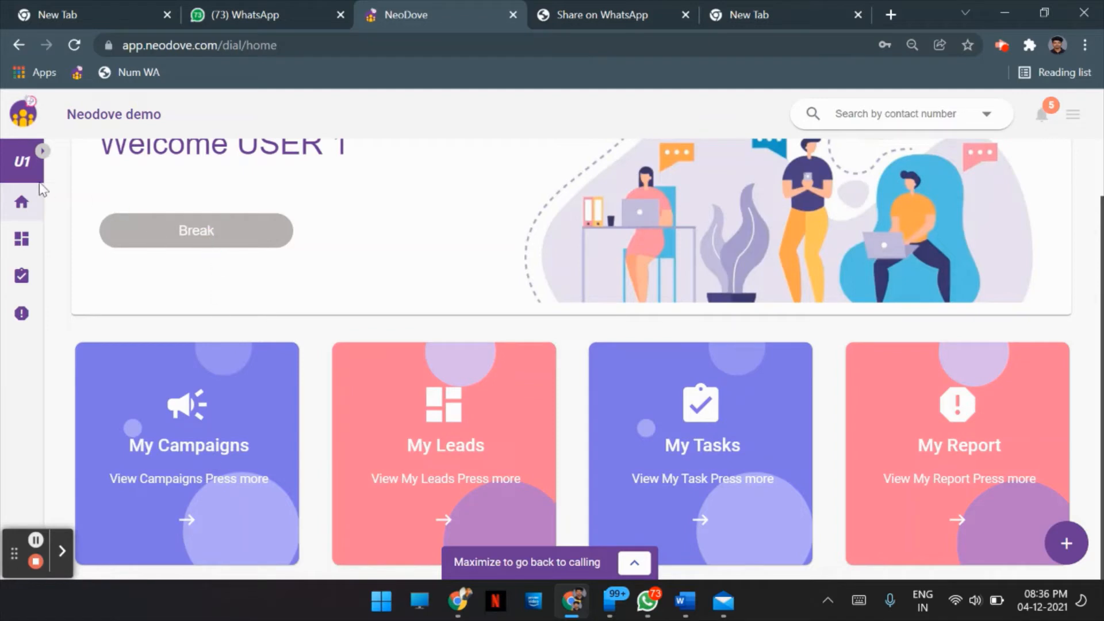
{"action": "left_click", "coordinate": [22, 239]}
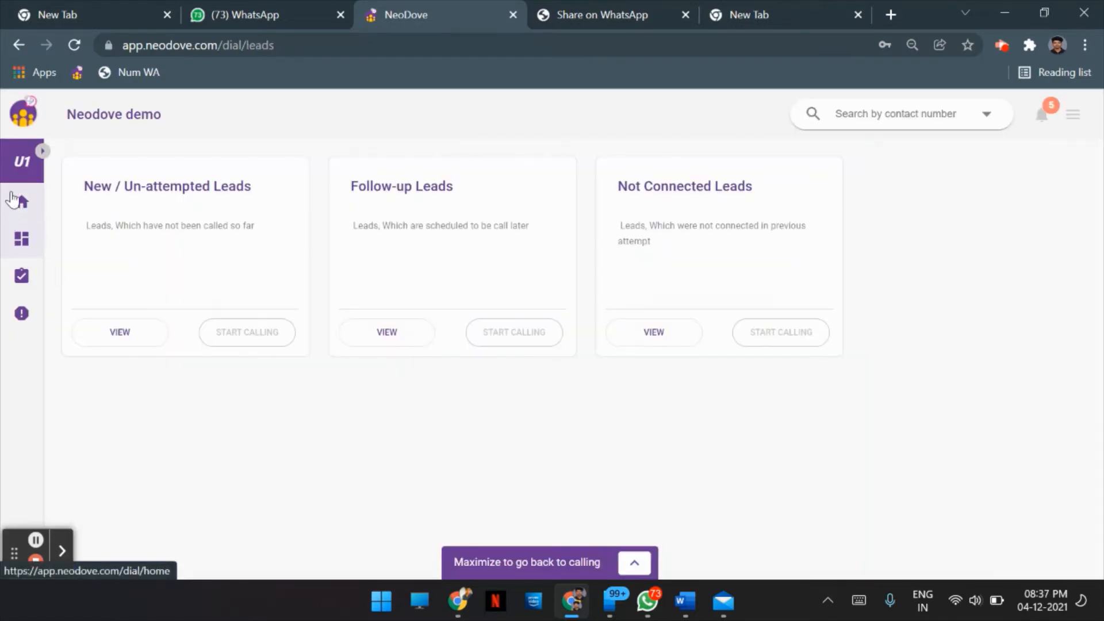
{"action": "left_click", "coordinate": [22, 201]}
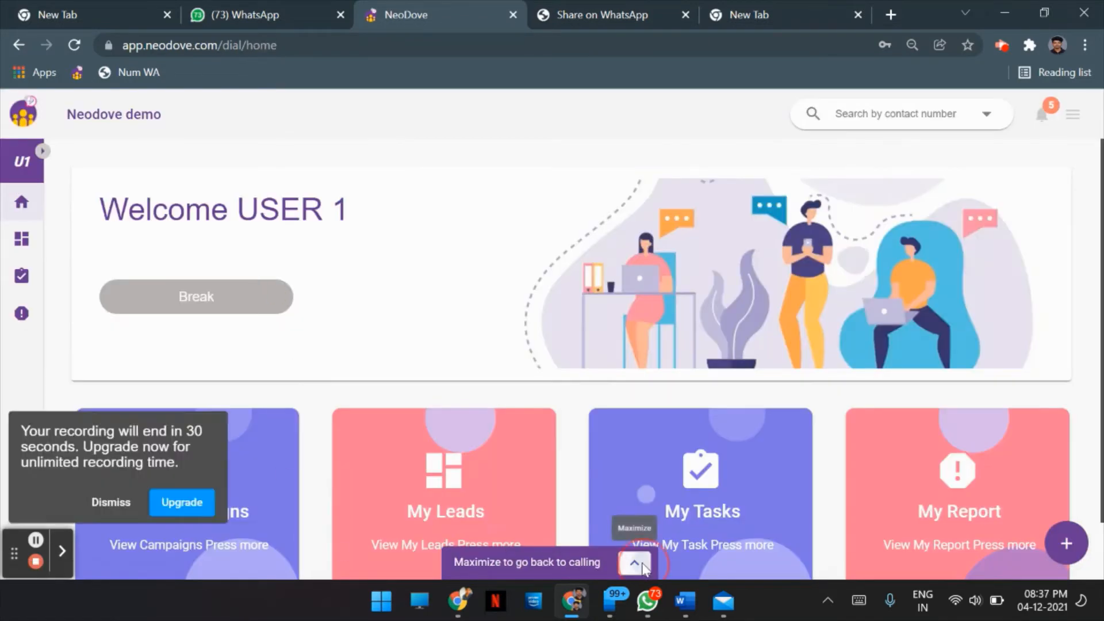
{"action": "left_click", "coordinate": [634, 561]}
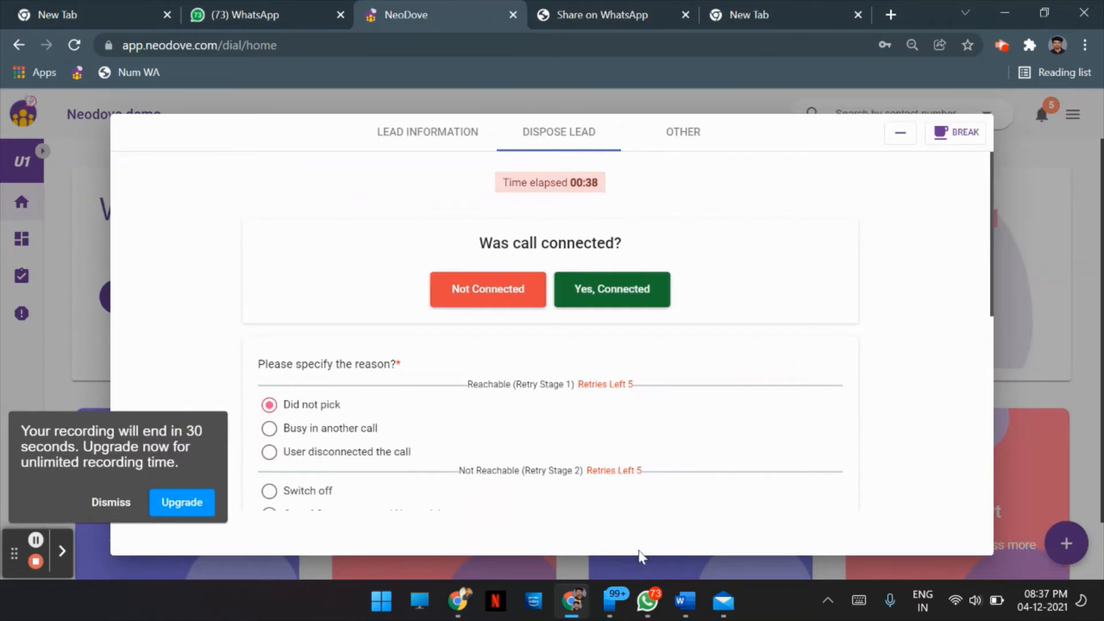
{"action": "left_click", "coordinate": [111, 502]}
- Request a break with the reason OTHER and submit the lead's not-connected disposition
{"action": "left_click", "coordinate": [970, 144]}
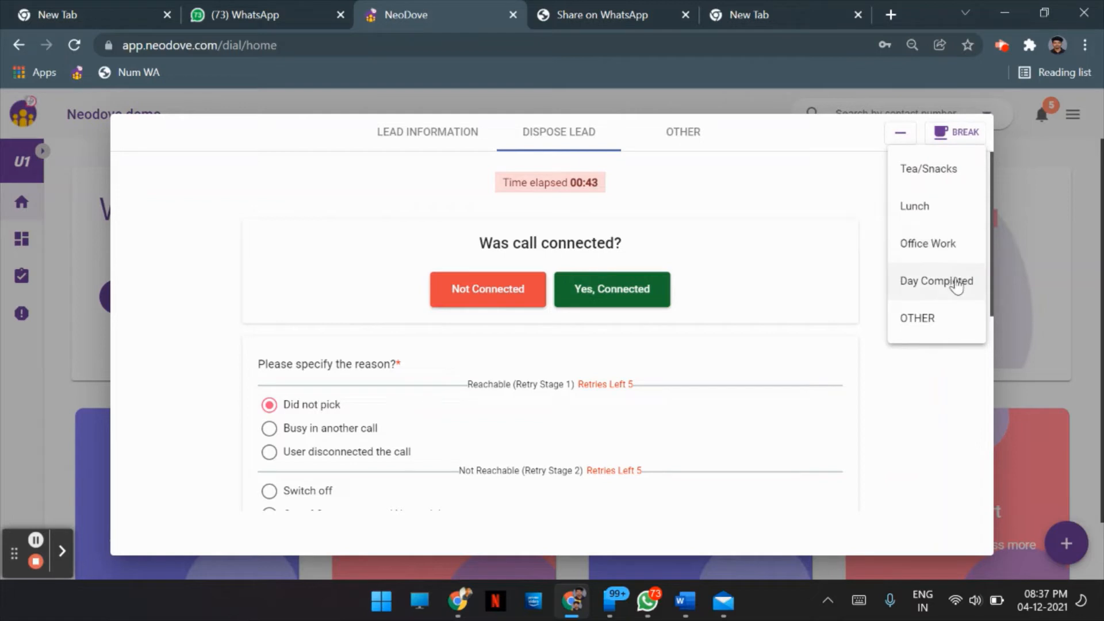
{"action": "left_click", "coordinate": [961, 316]}
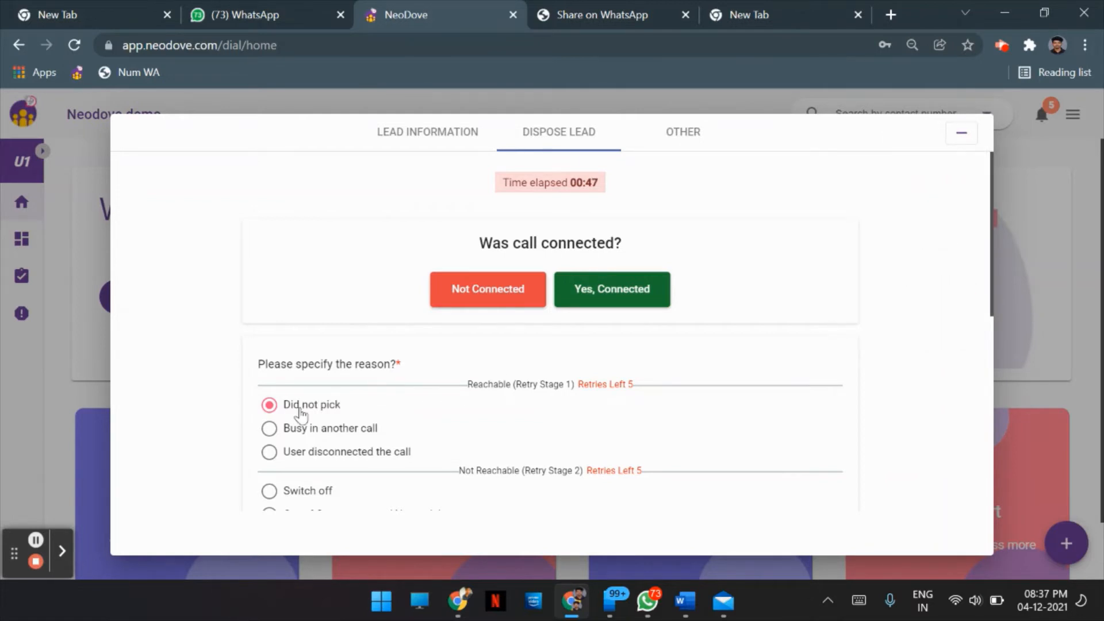
{"action": "scroll", "coordinate": [448, 388], "scroll_direction": "down", "scroll_amount": 8}
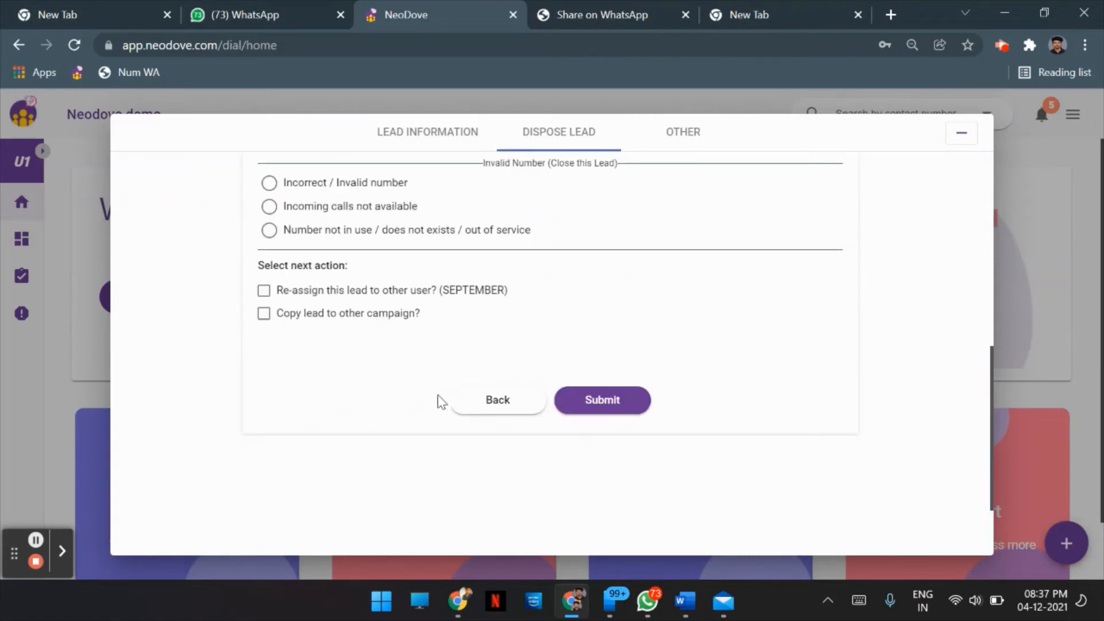
{"action": "left_click", "coordinate": [624, 411]}
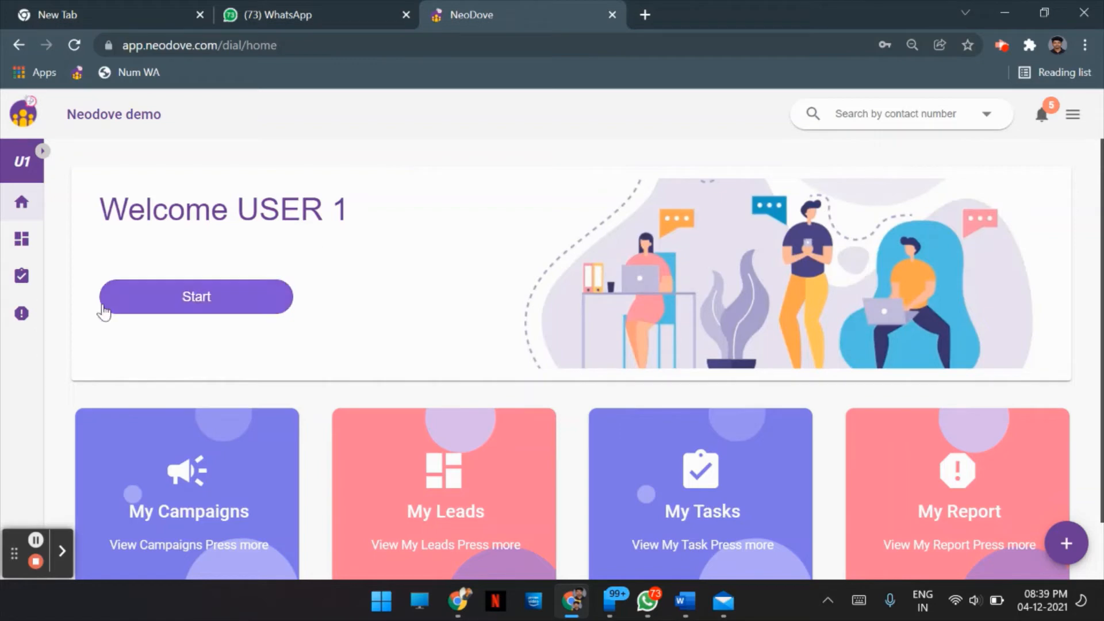
- Start creating a new lead from the home page and enter the contact's name in capitals
{"action": "scroll", "coordinate": [363, 325], "scroll_direction": "down", "scroll_amount": 1}
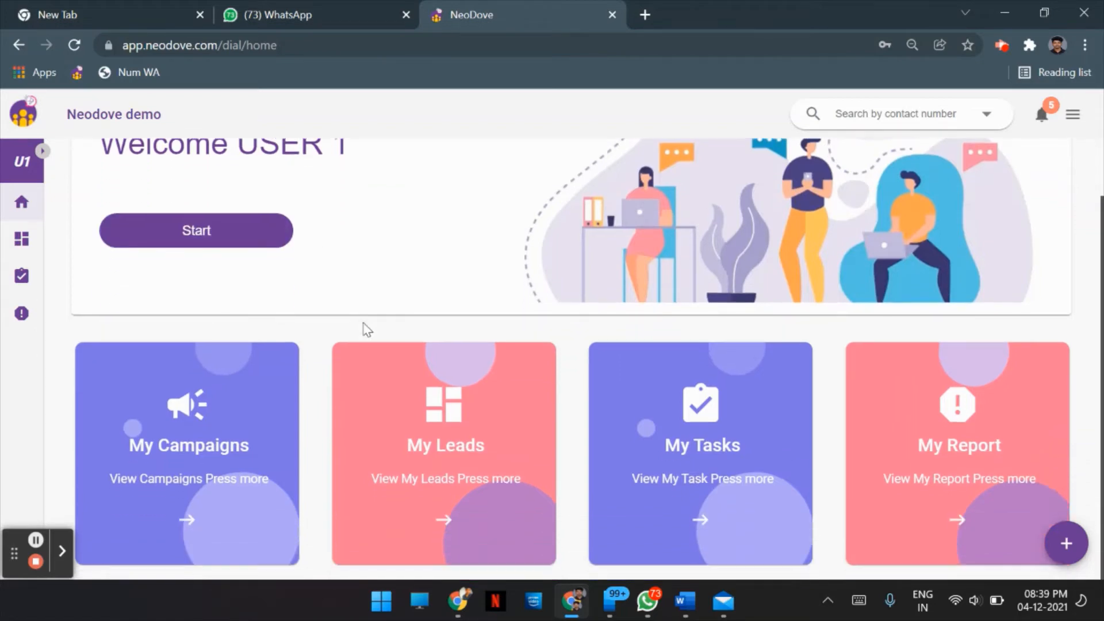
{"action": "scroll", "coordinate": [365, 327], "scroll_direction": "up", "scroll_amount": 1}
{"action": "scroll", "coordinate": [1091, 481], "scroll_direction": "down", "scroll_amount": 1}
{"action": "left_click", "coordinate": [1066, 543]}
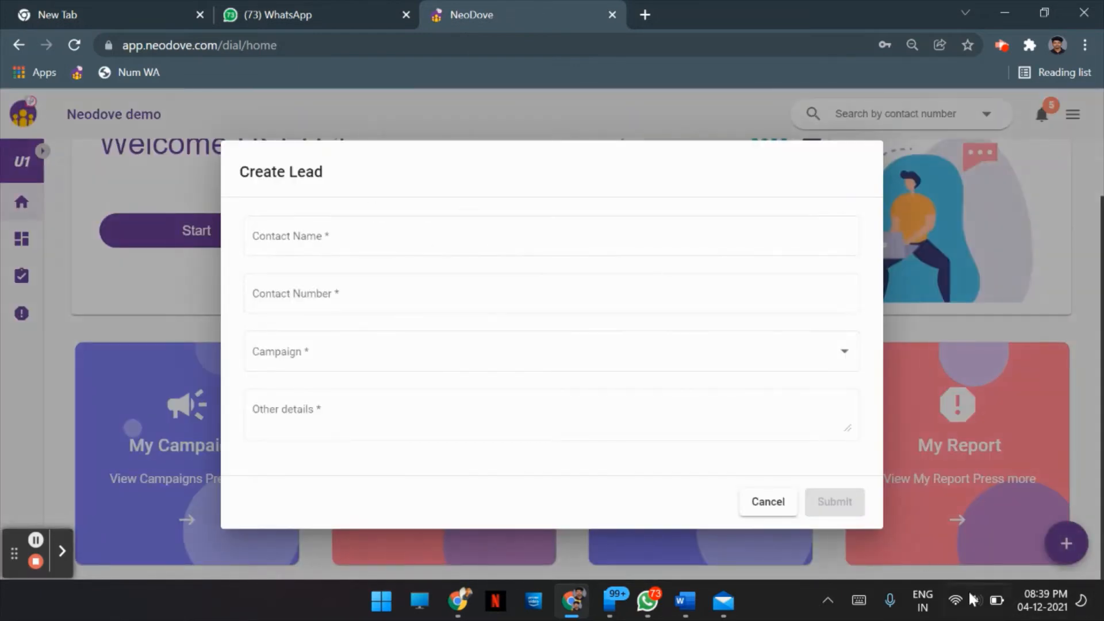
{"action": "left_click", "coordinate": [335, 243]}
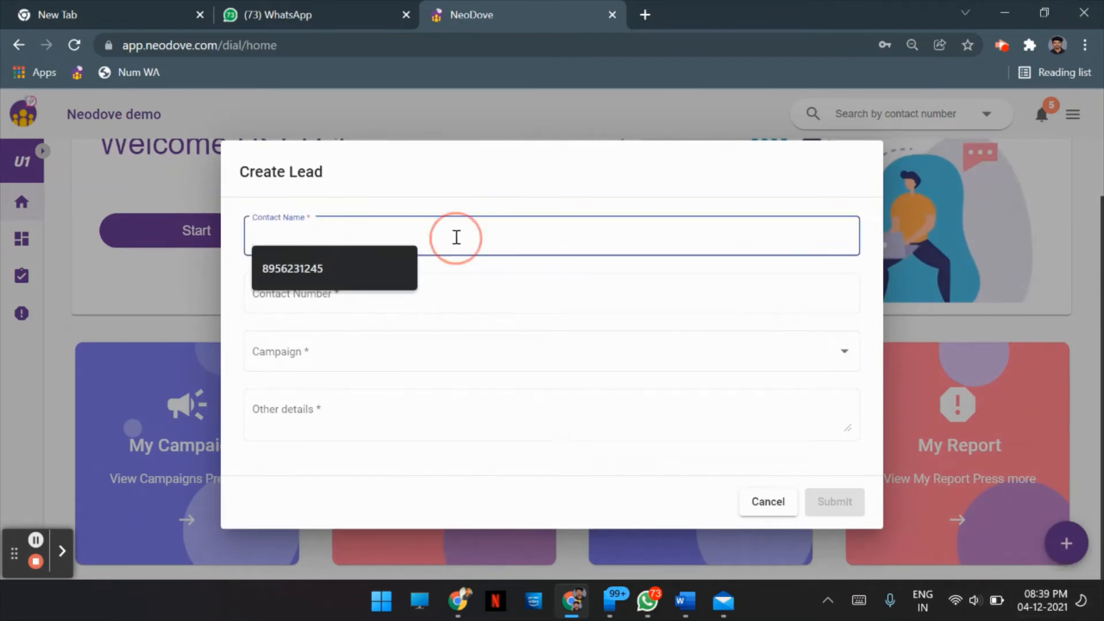
{"action": "left_click", "coordinate": [382, 264]}
{"action": "left_click_drag", "start_coordinate": [330, 239], "coordinate": [130, 249]}
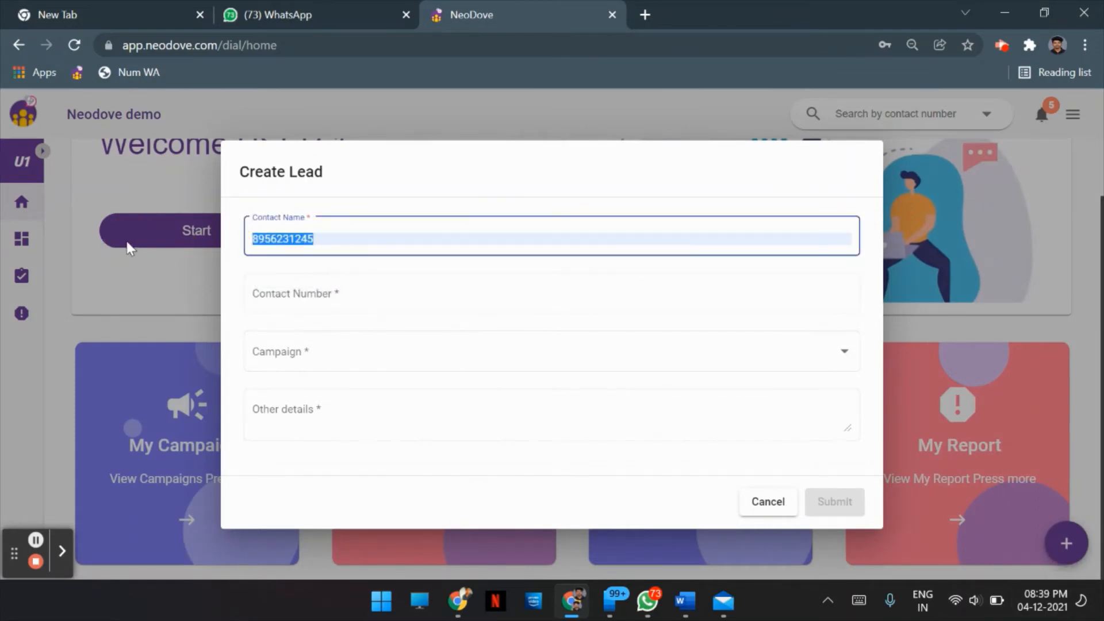
{"action": "type", "text": "sR"}
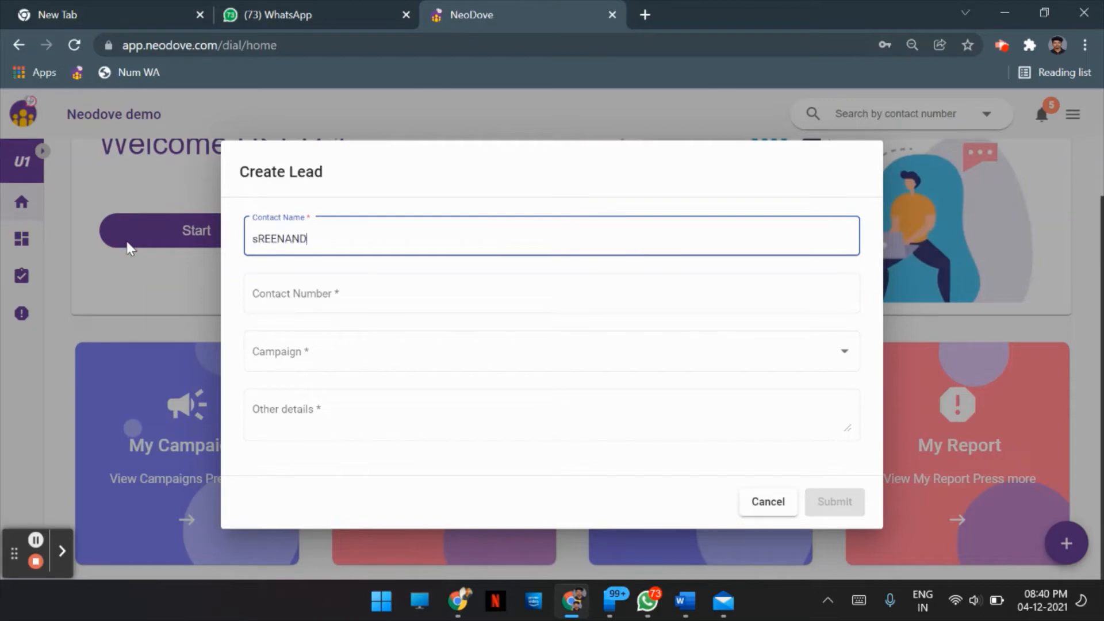
{"action": "type", "text": "EENAND"}
{"action": "left_click", "coordinate": [258, 238]}
{"action": "key", "text": "BackSpace"}
{"action": "type", "text": "S"}
- Fill in the new lead's contact number, assign it to the SEPTEMBER campaign and enter MAIN LEAD as other details
{"action": "left_click", "coordinate": [349, 298]}
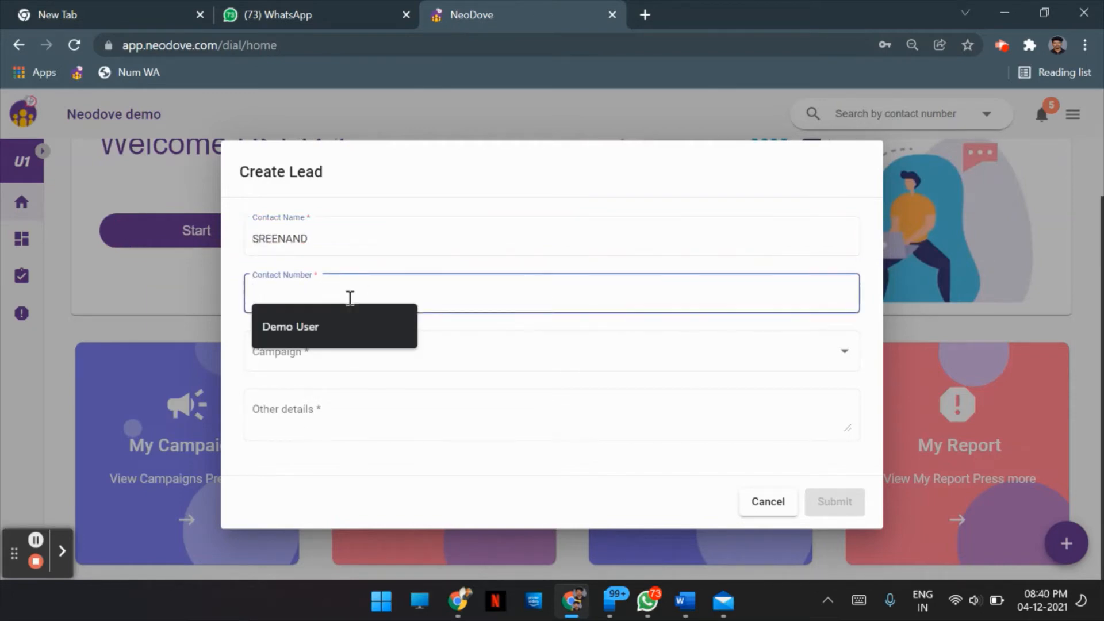
{"action": "type", "text": "99999999999"}
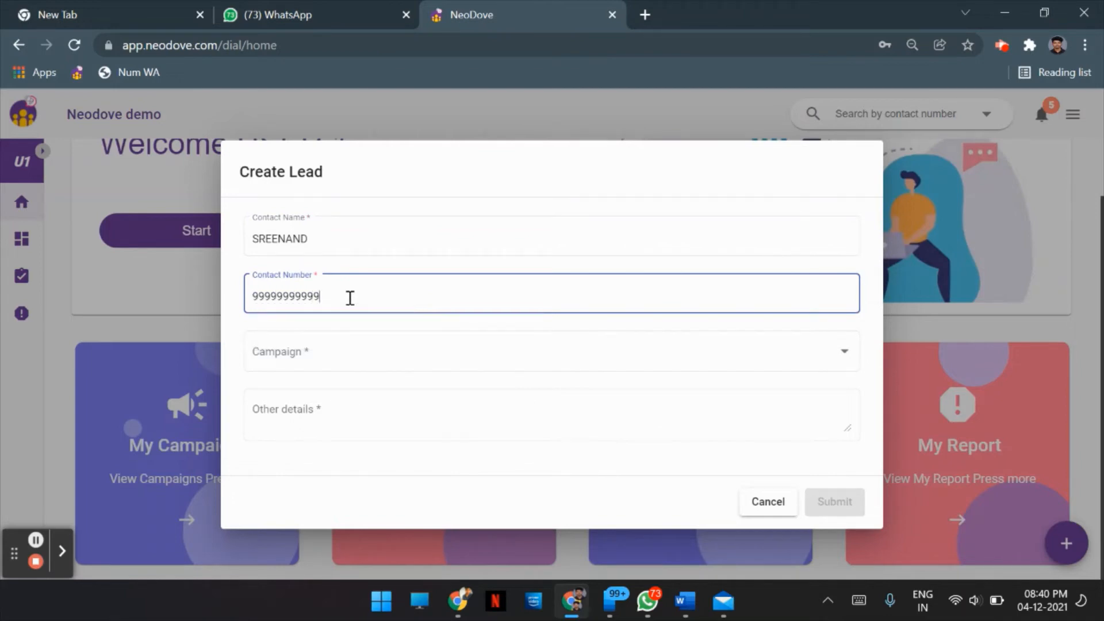
{"action": "left_click", "coordinate": [331, 350]}
{"action": "left_click", "coordinate": [294, 386]}
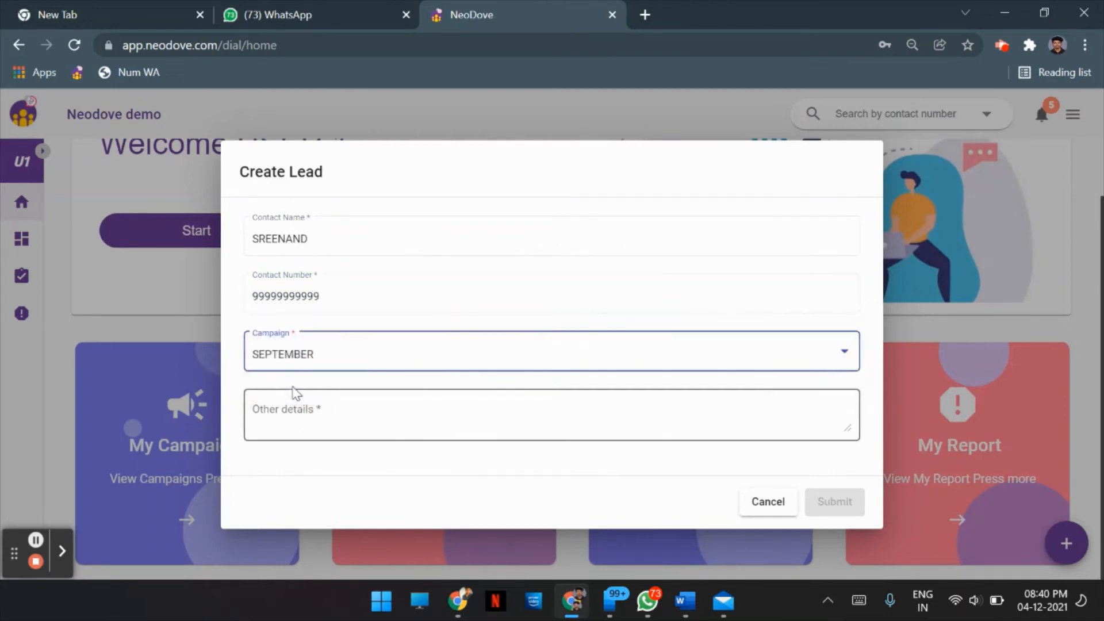
{"action": "left_click", "coordinate": [350, 420]}
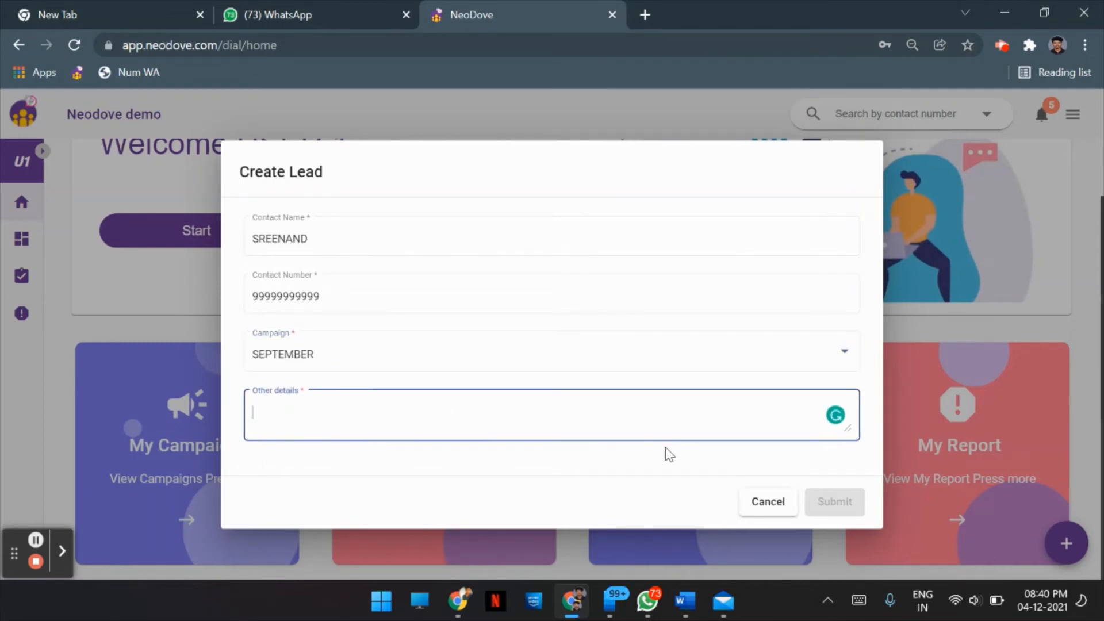
{"action": "type", "text": "MAIN LEAD"}
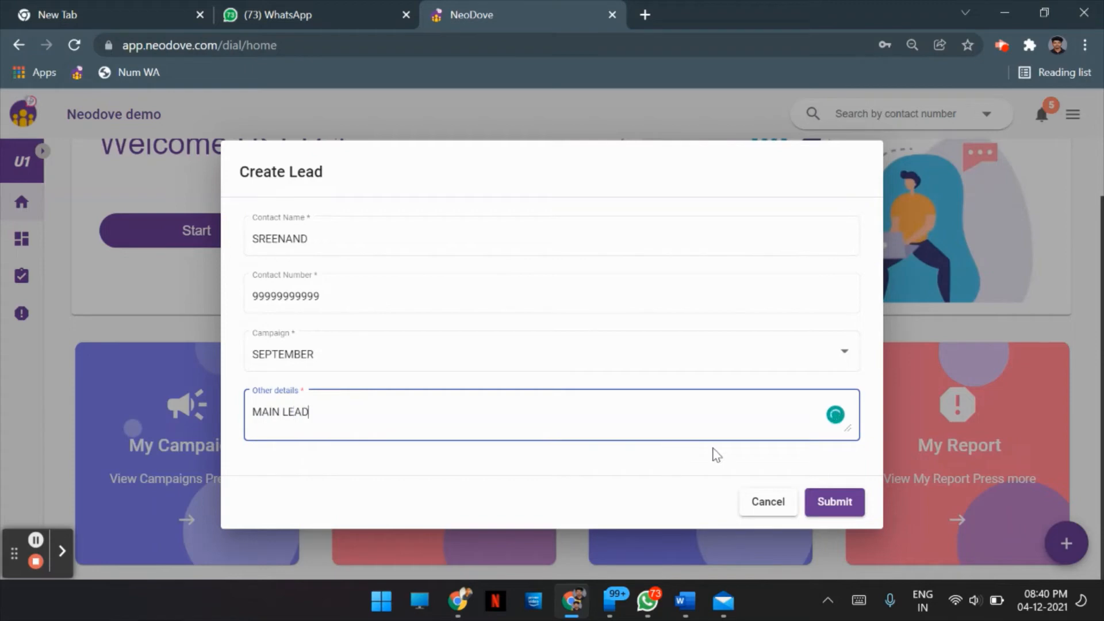
- Submit the new lead and run an advanced search for leads by its contact name
{"action": "left_click", "coordinate": [854, 499]}
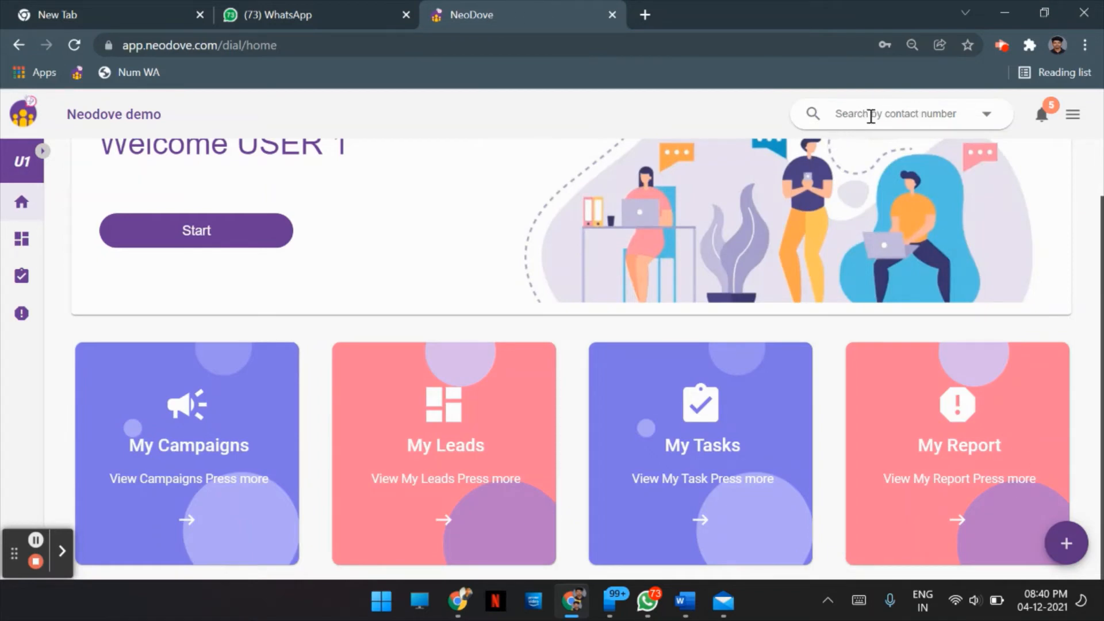
{"action": "left_click", "coordinate": [986, 115]}
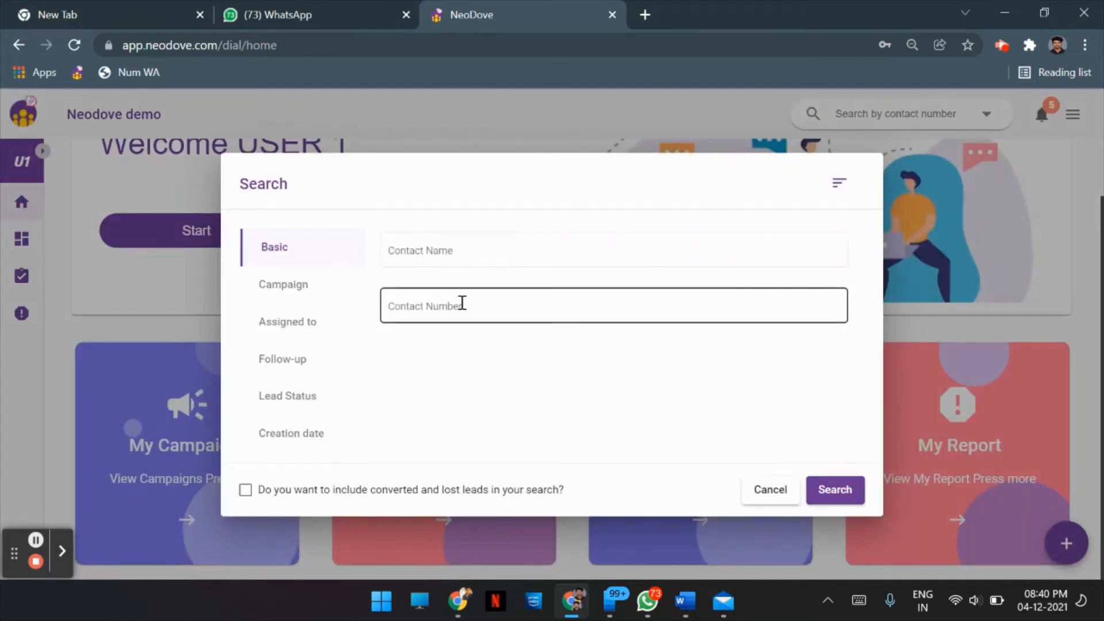
{"action": "left_click", "coordinate": [458, 265]}
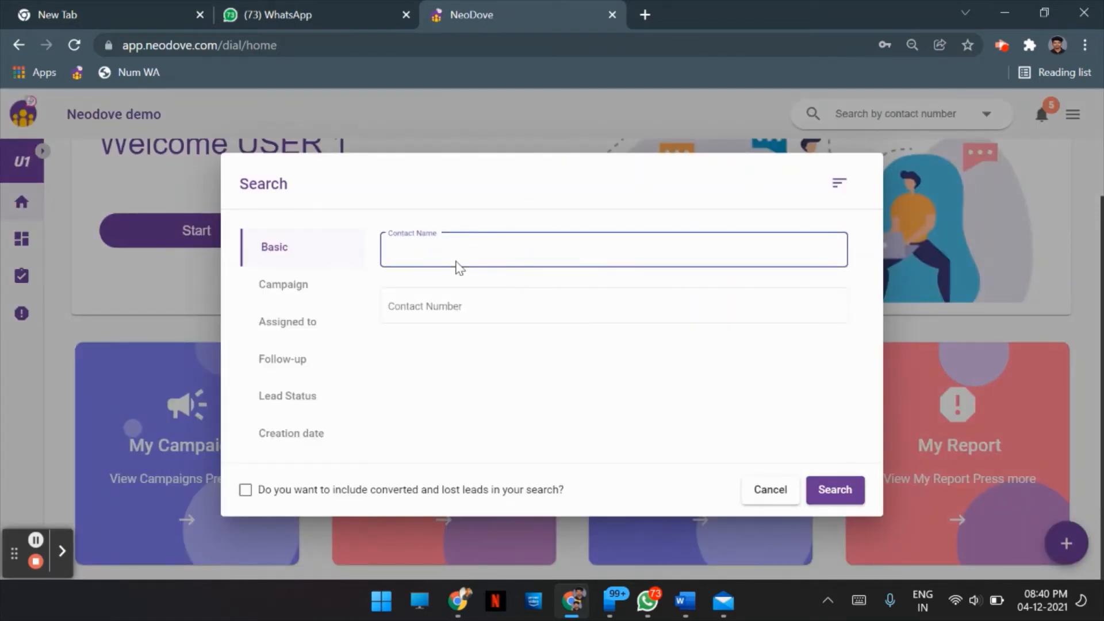
{"action": "type", "text": "SREENAND"}
{"action": "left_click", "coordinate": [838, 500]}
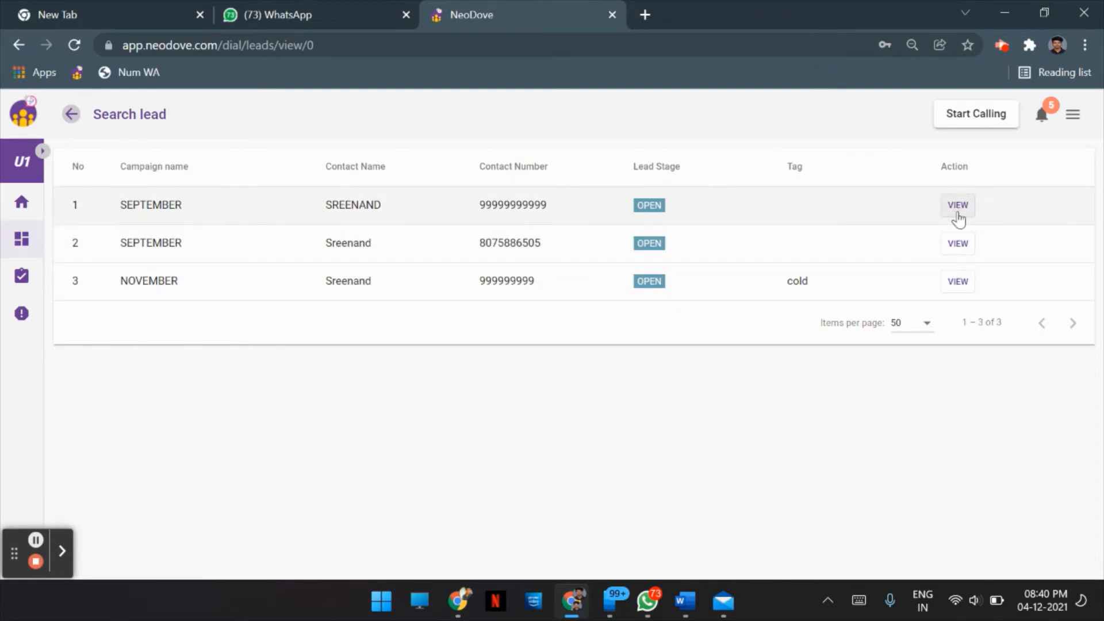
- View the information of the newly created SEPTEMBER lead in the search results, close it and return to the home page
{"action": "left_click", "coordinate": [957, 206]}
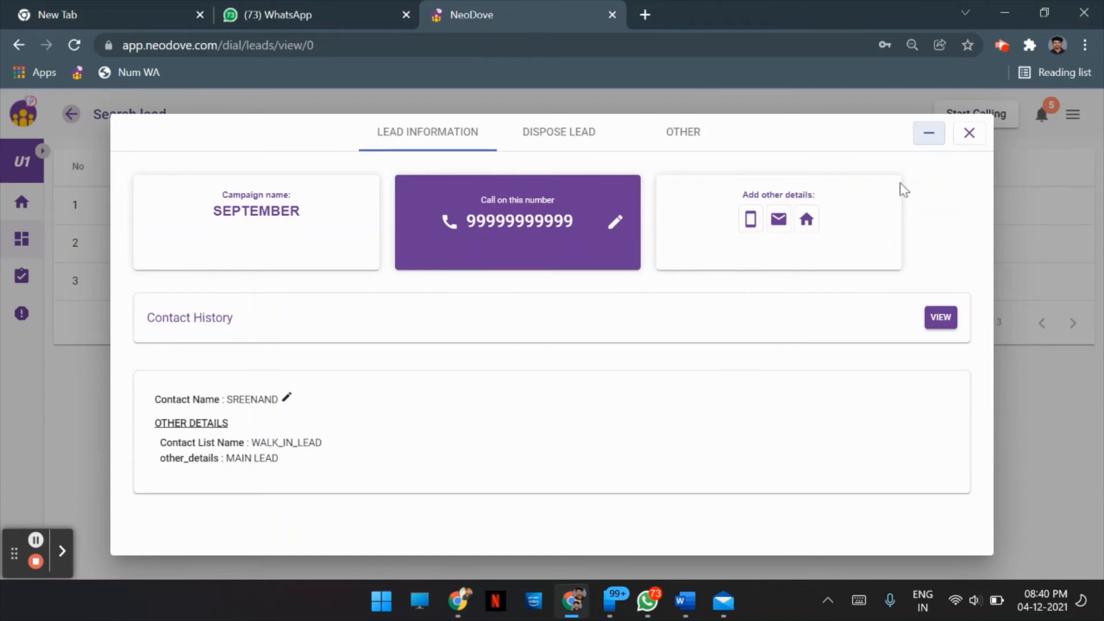
{"action": "left_click", "coordinate": [969, 133]}
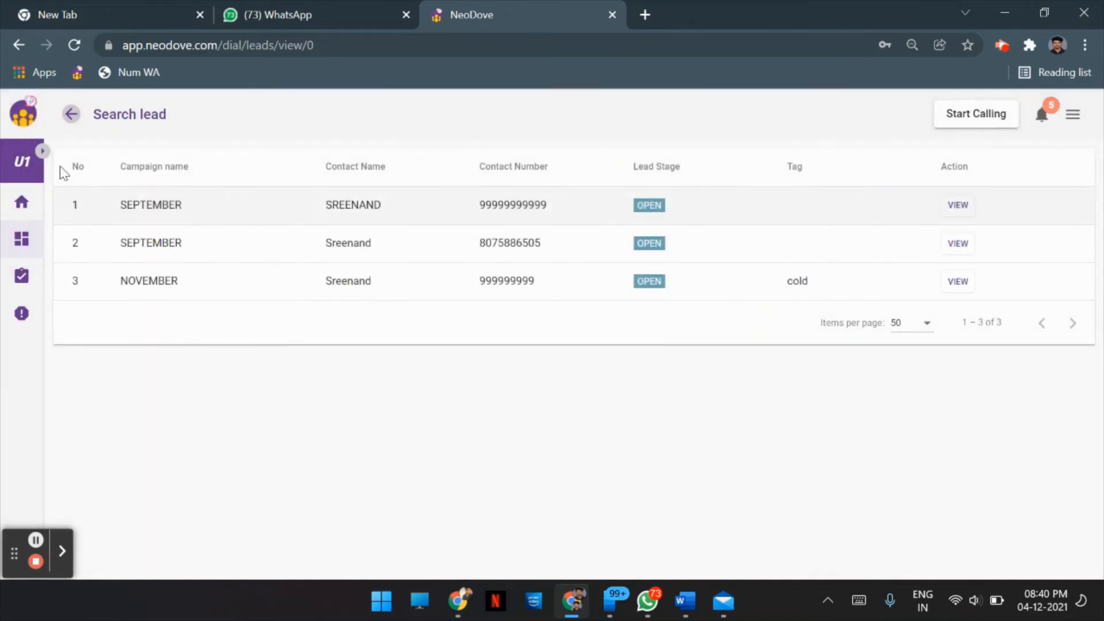
{"action": "left_click", "coordinate": [69, 115]}
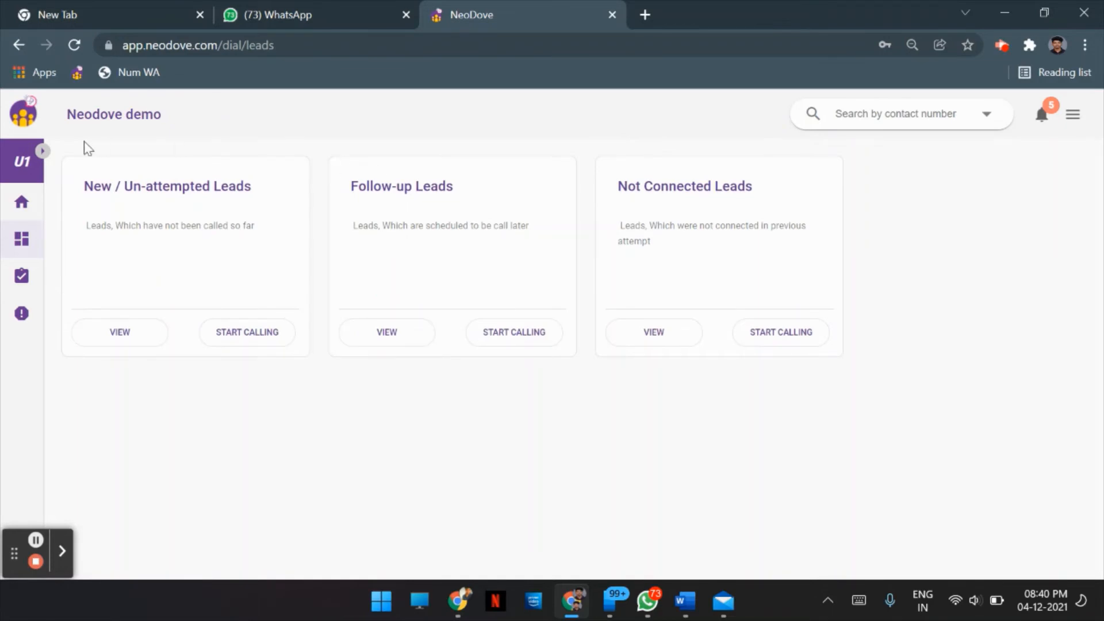
{"action": "left_click", "coordinate": [21, 201]}
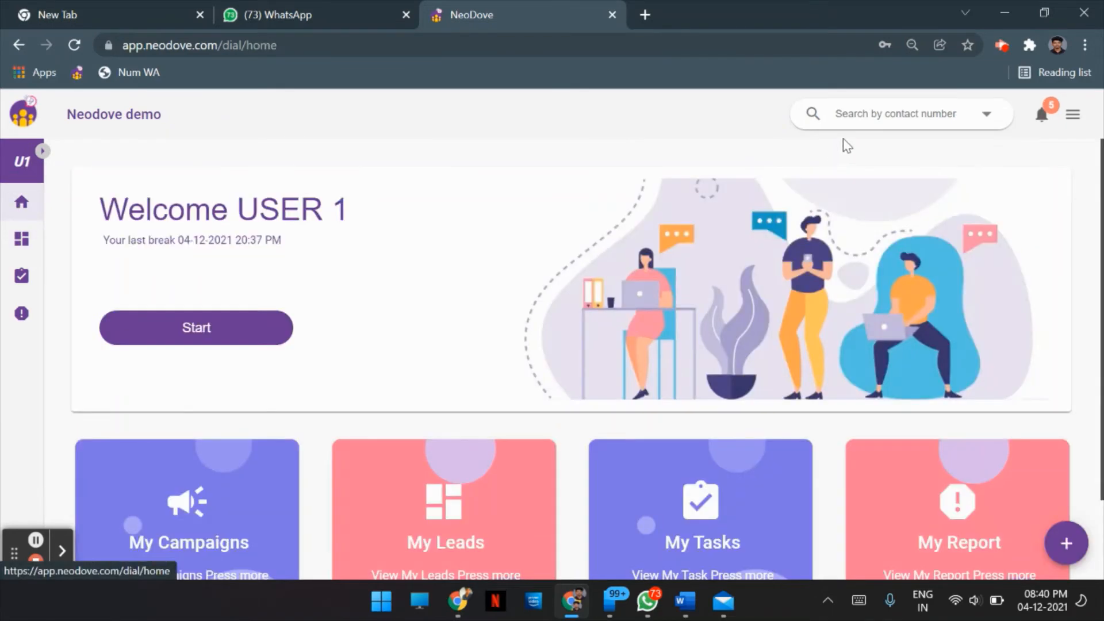
- Start a new advanced lead search, check its sorting options and filter by the NOVEMBER campaign
{"action": "left_click", "coordinate": [987, 116]}
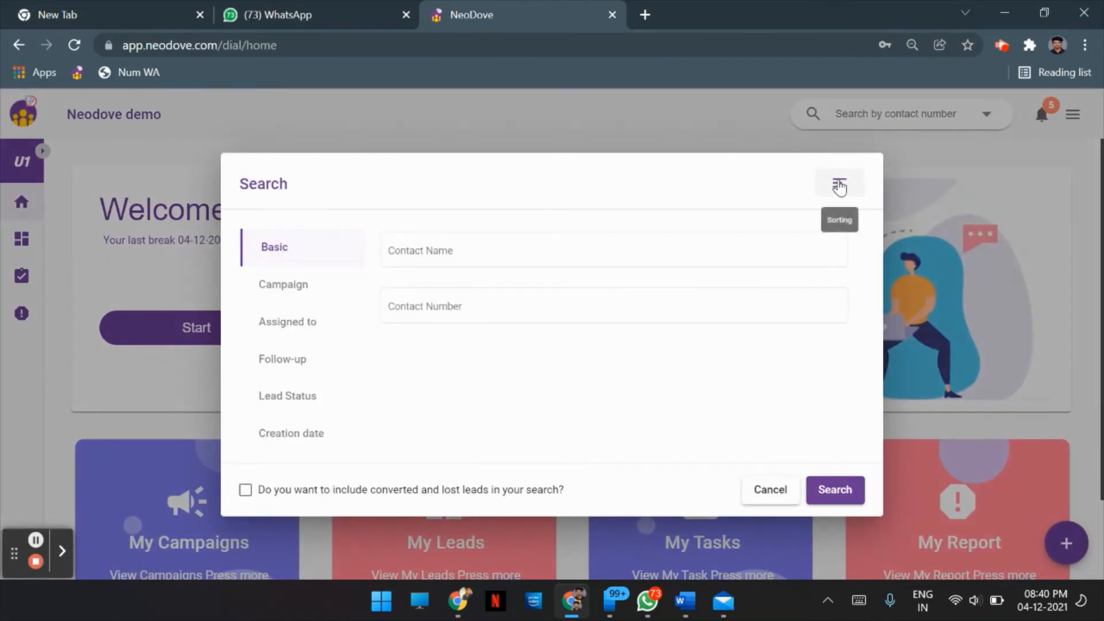
{"action": "left_click", "coordinate": [839, 186]}
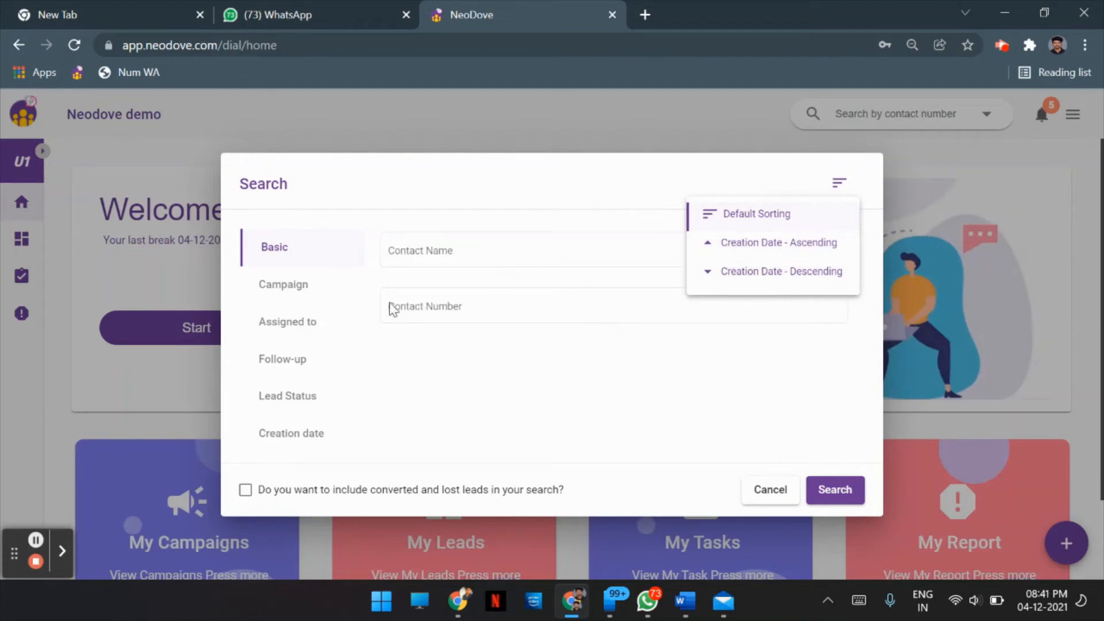
{"action": "left_click", "coordinate": [303, 294]}
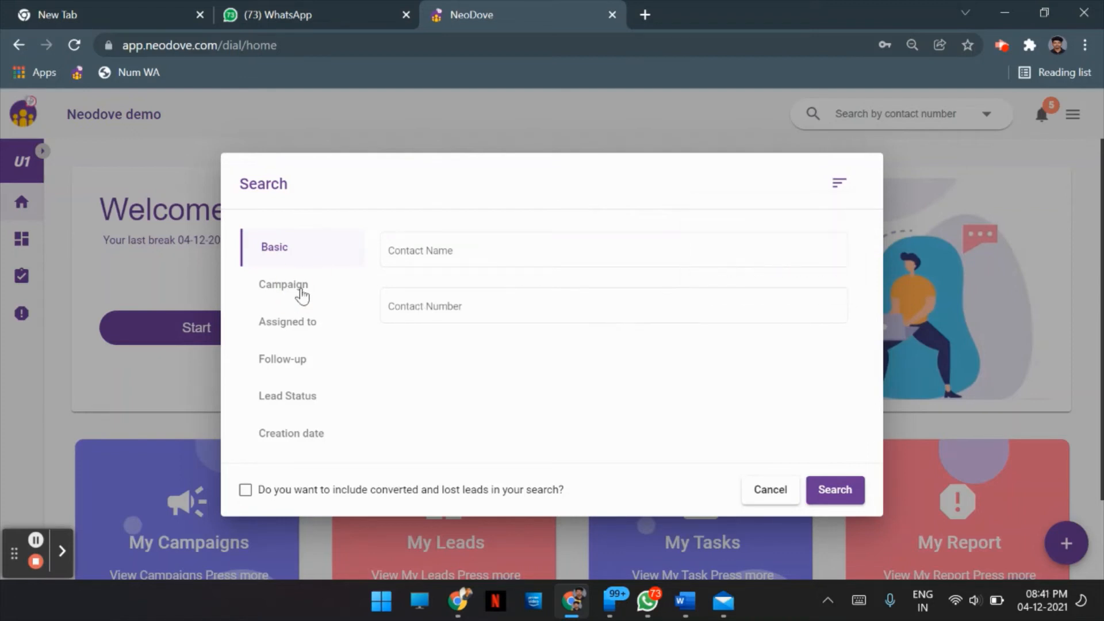
{"action": "left_click", "coordinate": [311, 293]}
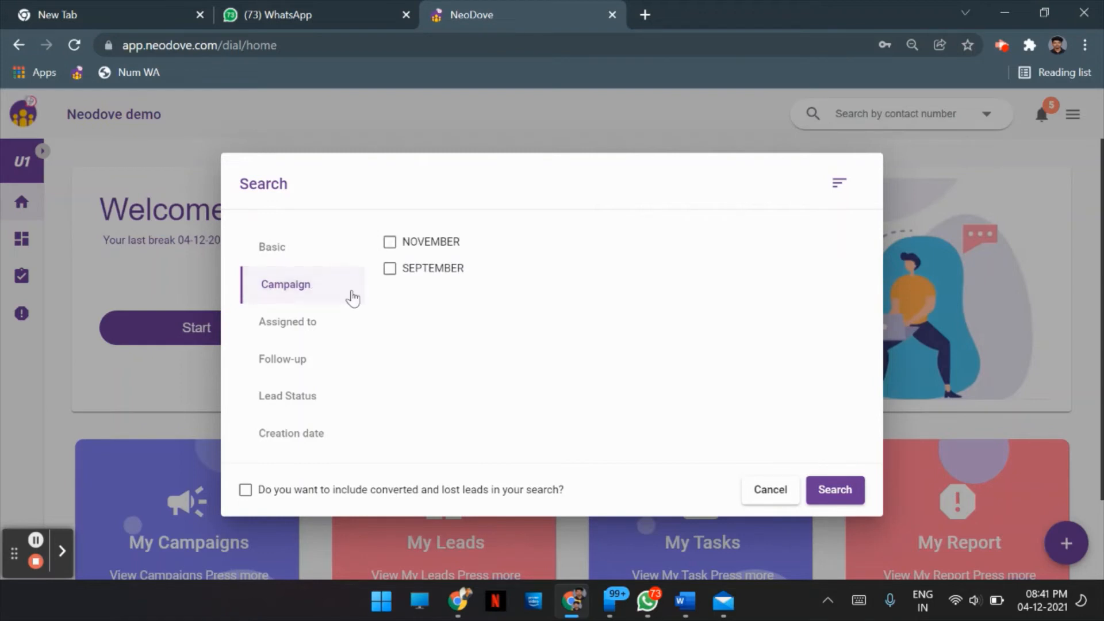
{"action": "left_click", "coordinate": [390, 242]}
- Check the assignment options, add the Today follow-up filter, recheck the campaign filter and run the search
{"action": "left_click", "coordinate": [318, 338]}
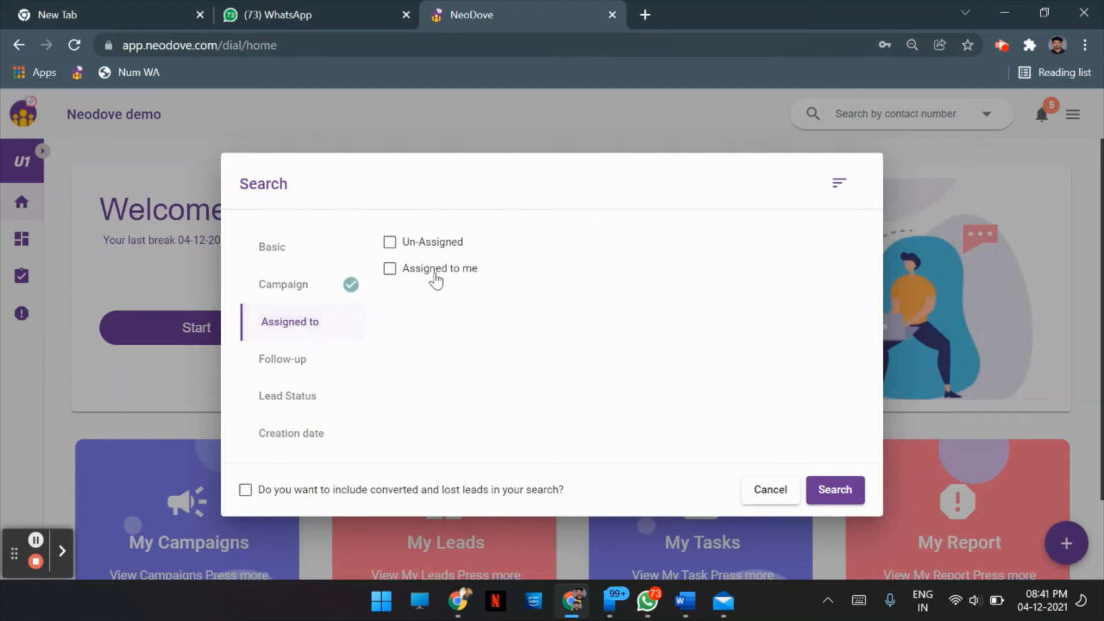
{"action": "left_click", "coordinate": [329, 371]}
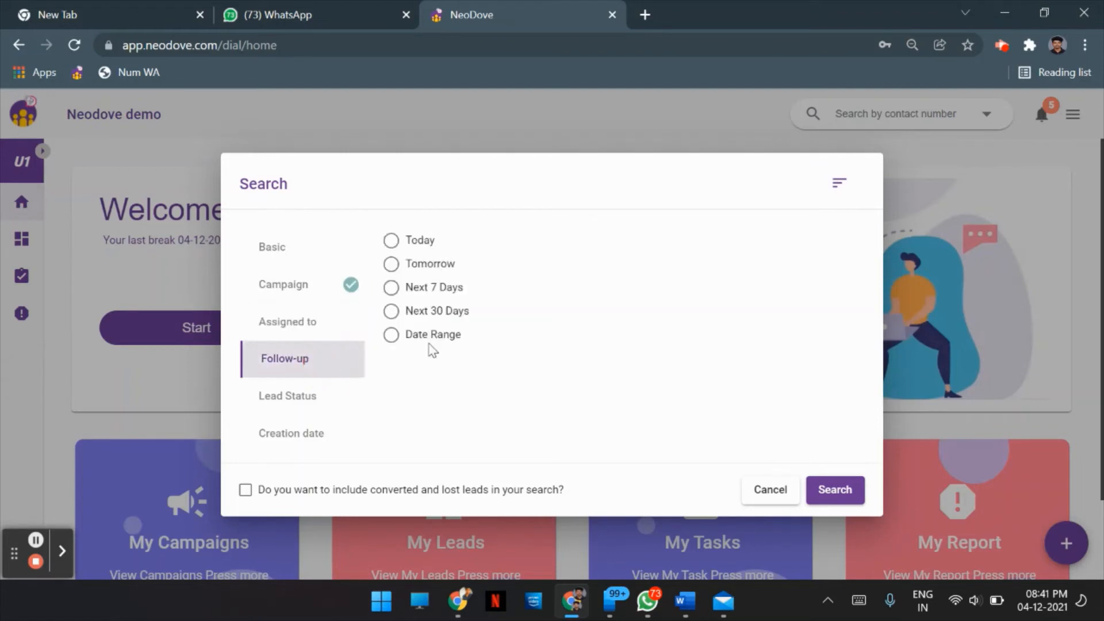
{"action": "left_click", "coordinate": [423, 246]}
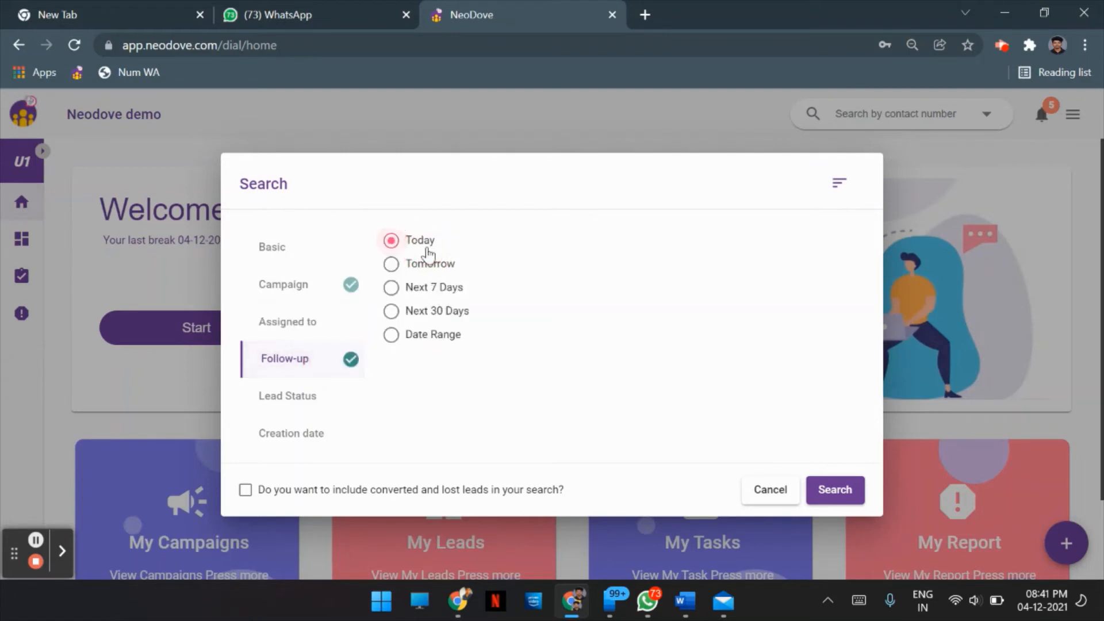
{"action": "left_click", "coordinate": [316, 288]}
{"action": "left_click", "coordinate": [319, 365]}
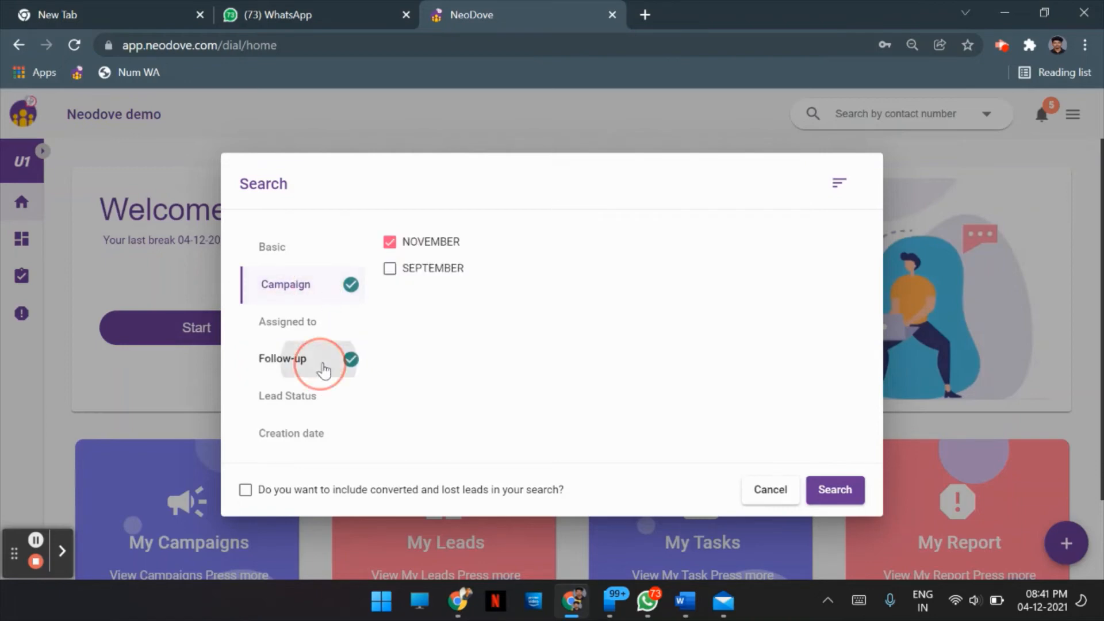
{"action": "left_click", "coordinate": [338, 285]}
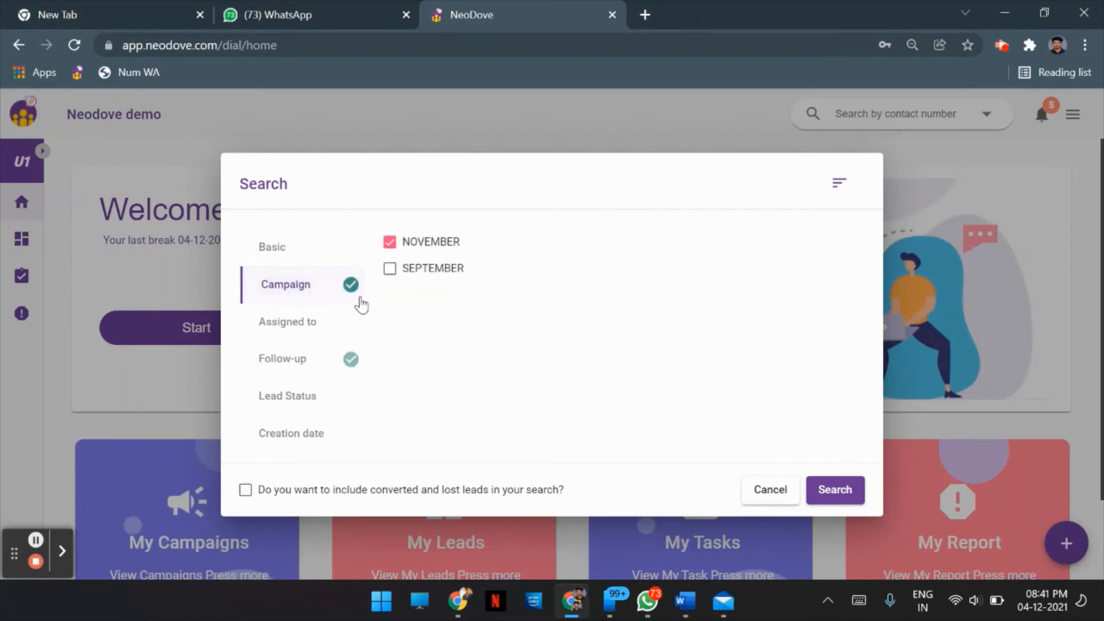
{"action": "left_click", "coordinate": [827, 490]}
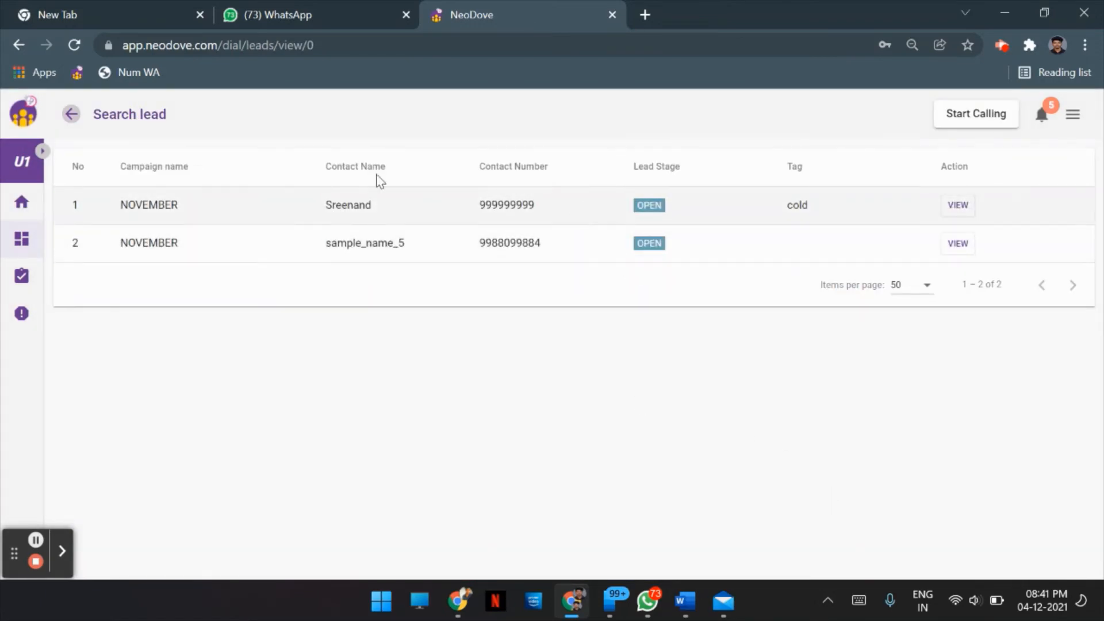
- Leave the results, review the Lead Status, Creation date and Follow-up filters in a new advanced search and cancel it
{"action": "left_click", "coordinate": [71, 114]}
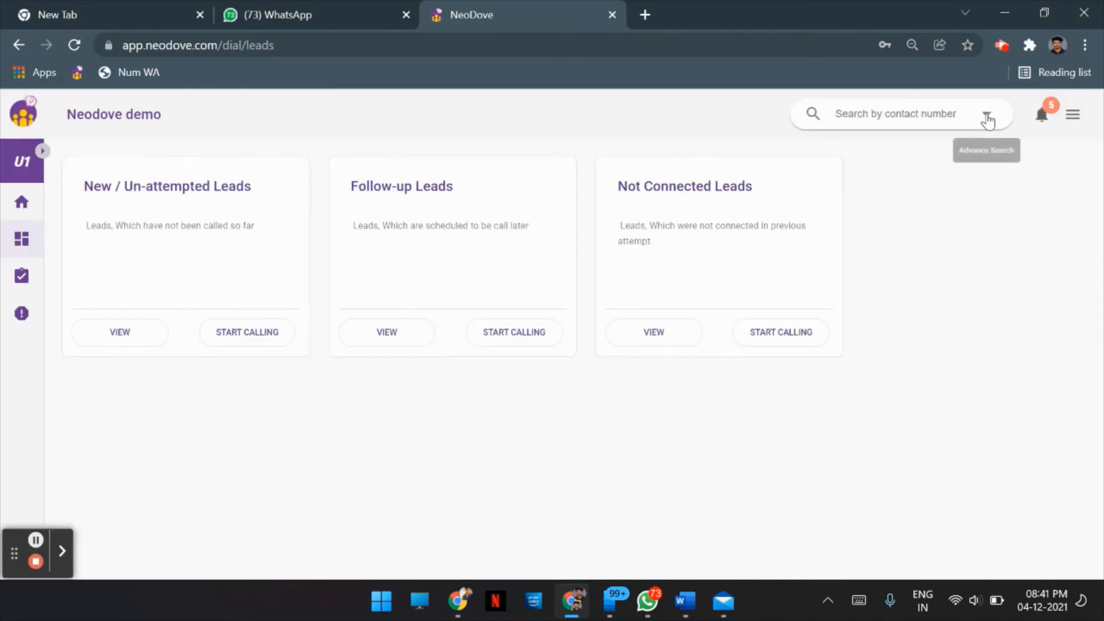
{"action": "left_click", "coordinate": [986, 115]}
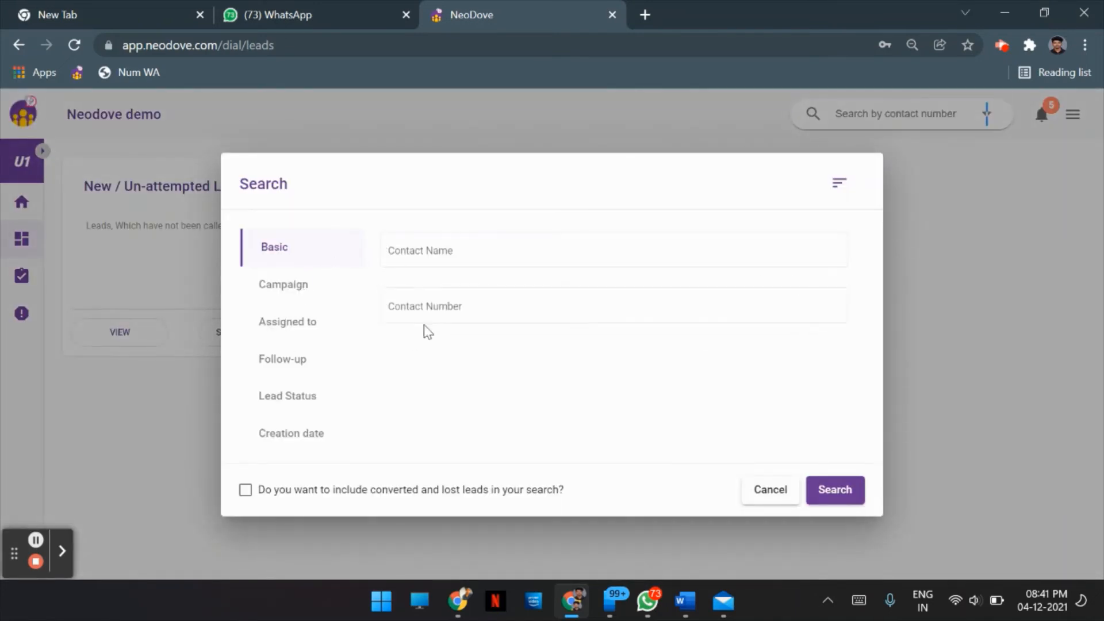
{"action": "left_click", "coordinate": [296, 399]}
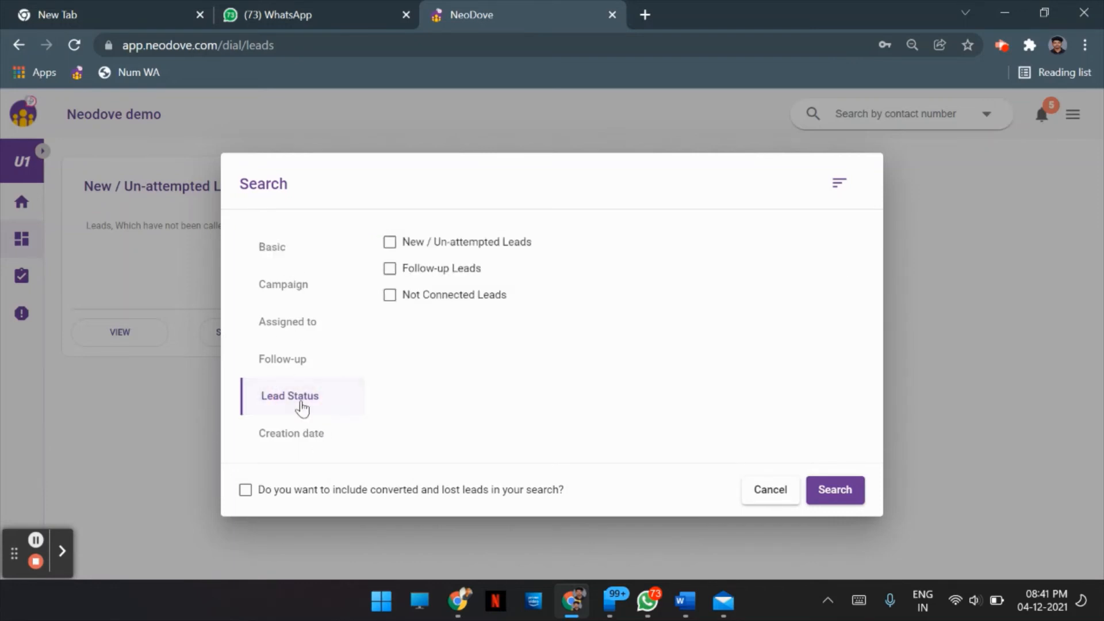
{"action": "left_click", "coordinate": [308, 435]}
{"action": "left_click", "coordinate": [302, 363]}
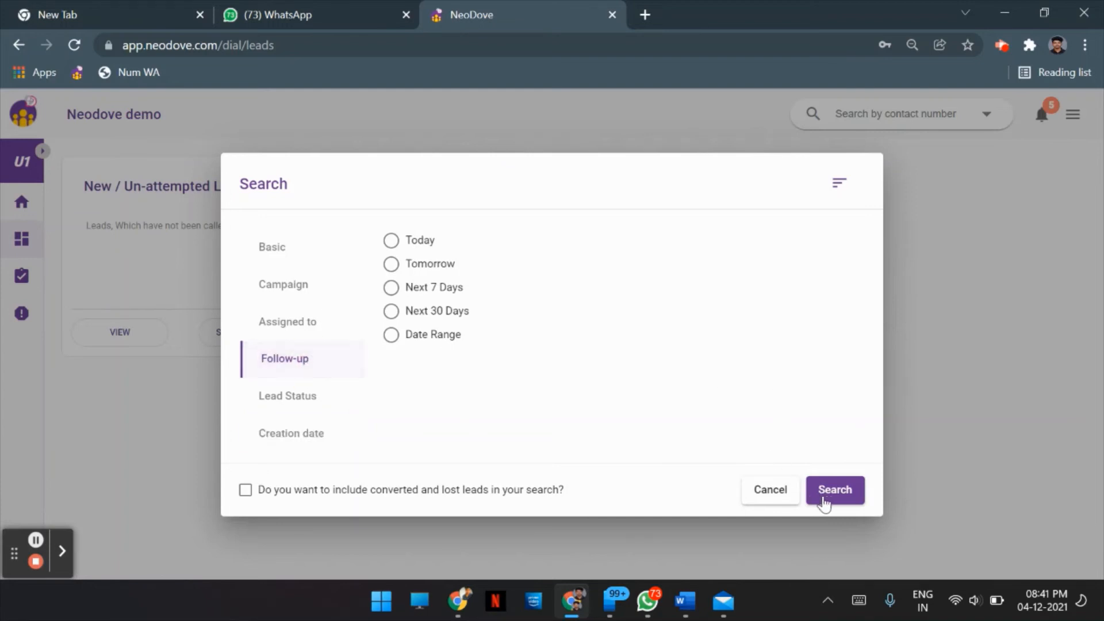
{"action": "left_click", "coordinate": [773, 492]}
- Return to the home page and view the Follow-up Leads list through My Leads
{"action": "left_click", "coordinate": [10, 204]}
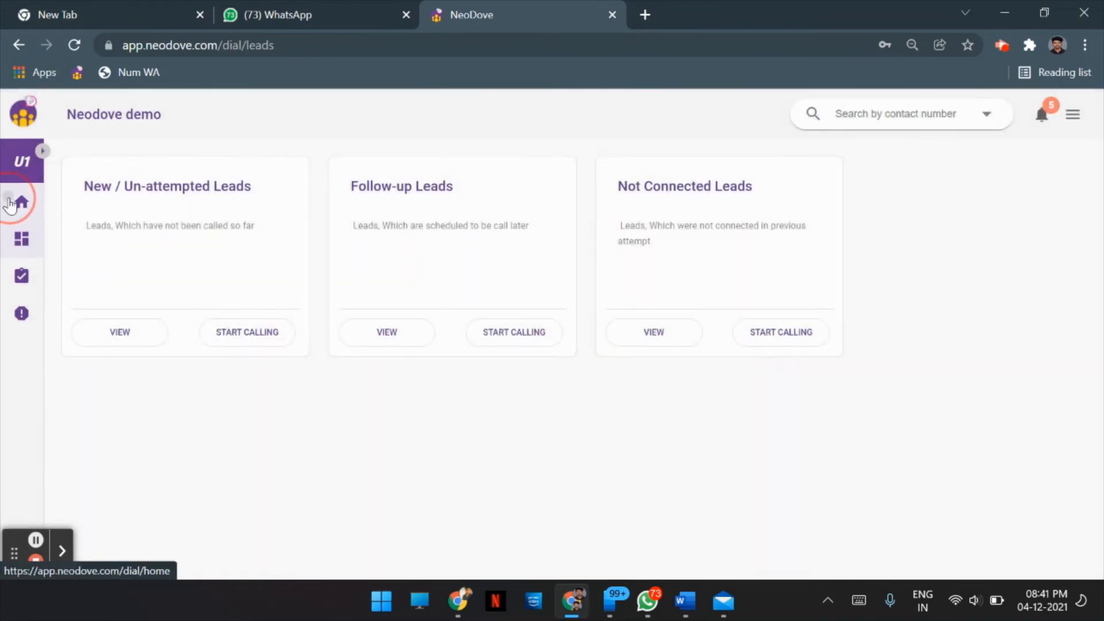
{"action": "scroll", "coordinate": [547, 522], "scroll_direction": "down", "scroll_amount": 2}
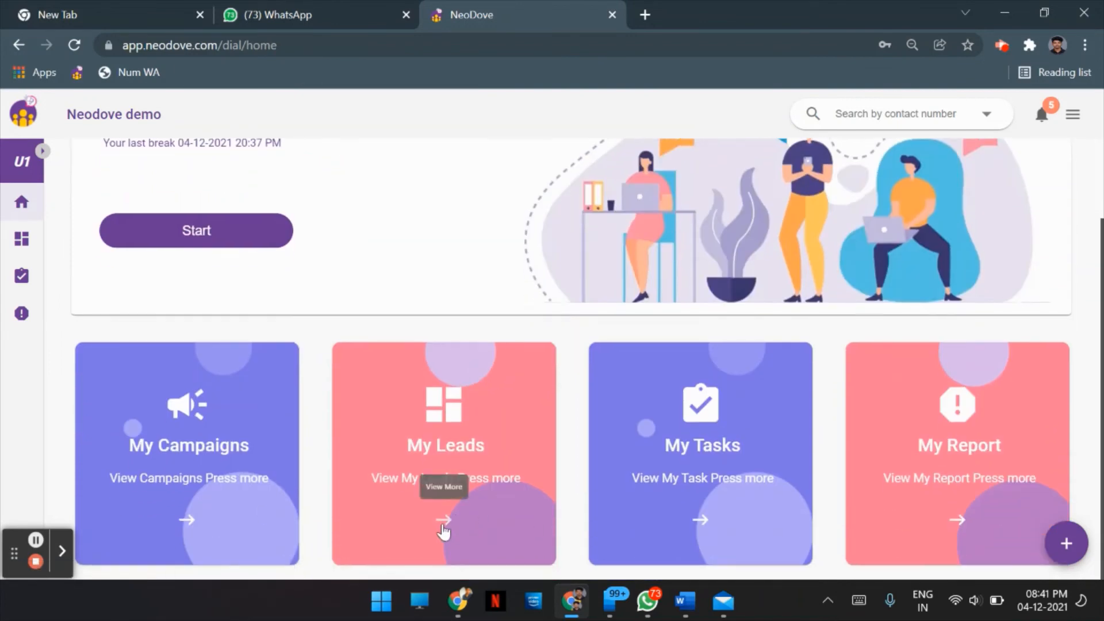
{"action": "left_click", "coordinate": [444, 523]}
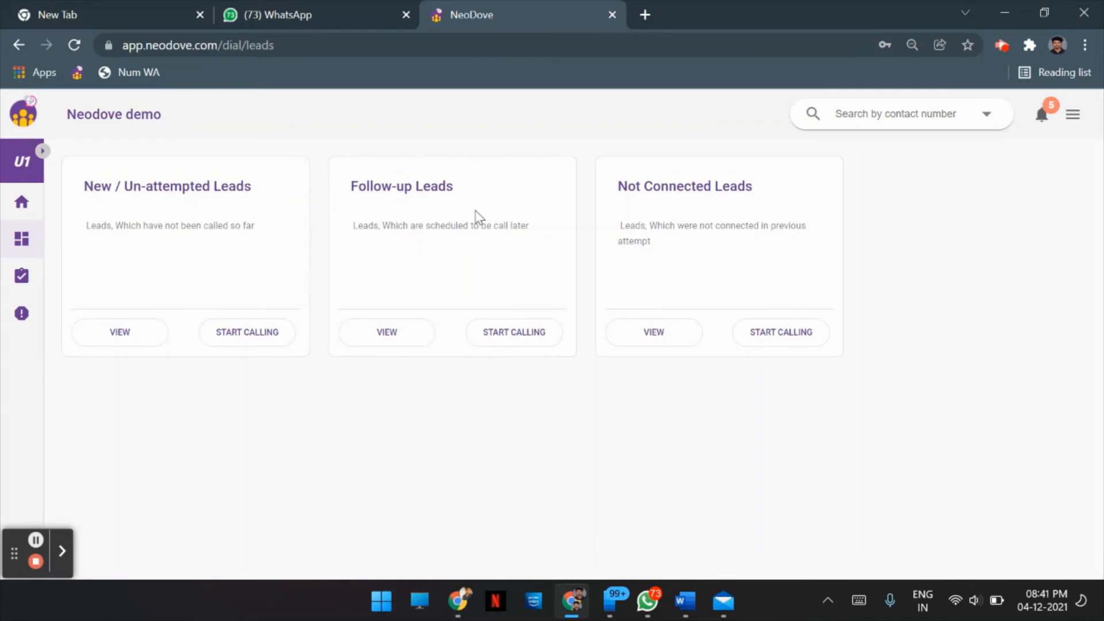
{"action": "left_click", "coordinate": [403, 331]}
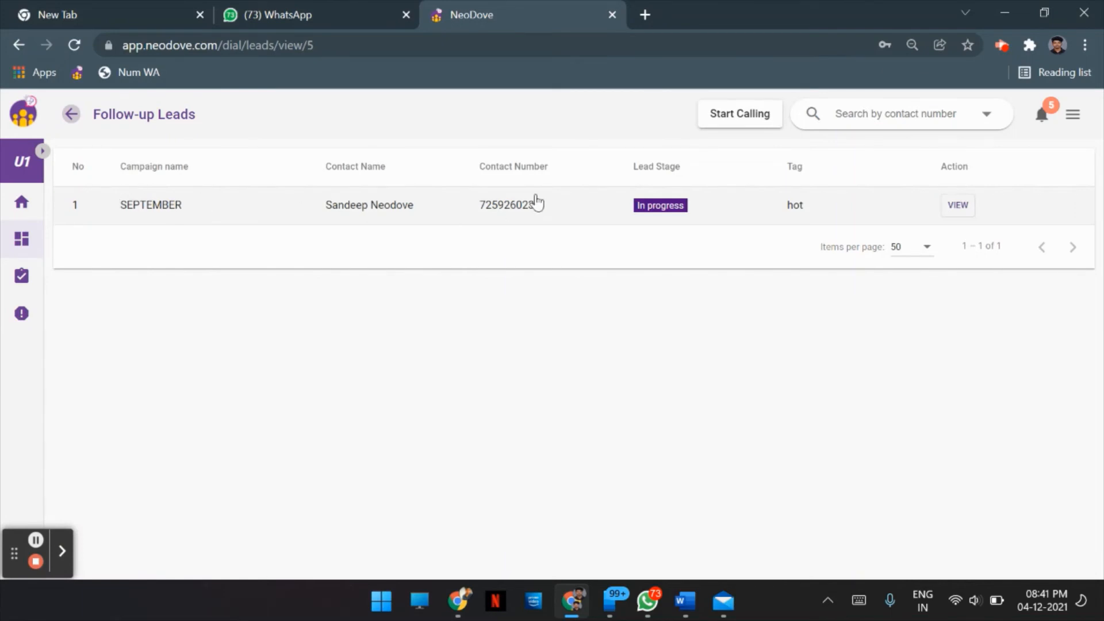
- Read through the scheduled follow-up lead's information, close it and return to the leads overview
{"action": "left_click", "coordinate": [958, 207]}
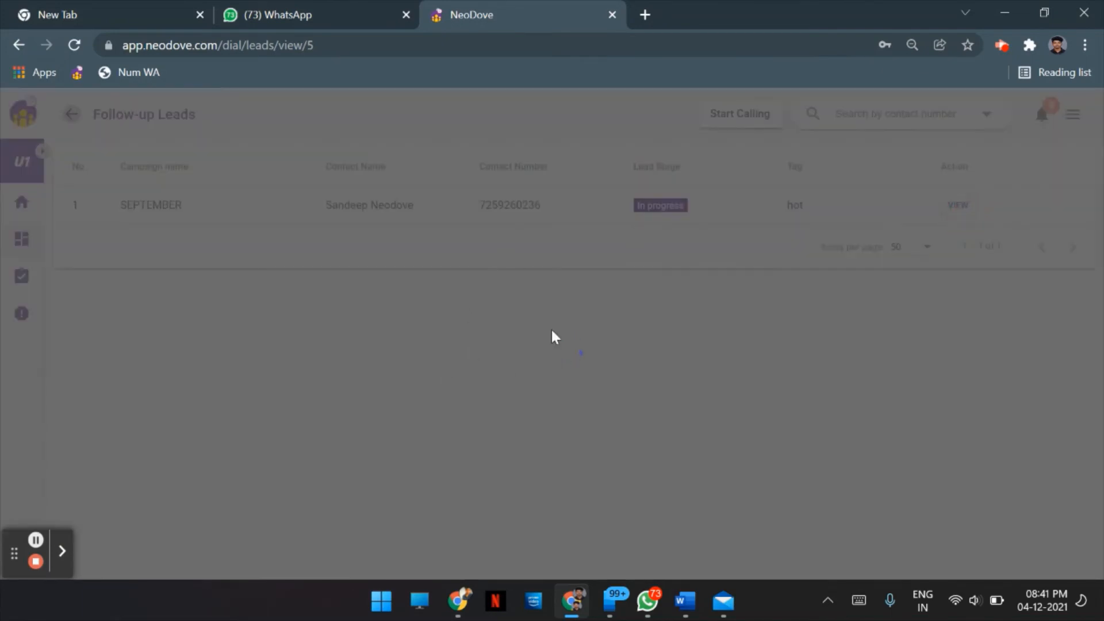
{"action": "scroll", "coordinate": [692, 417], "scroll_direction": "down", "scroll_amount": 8}
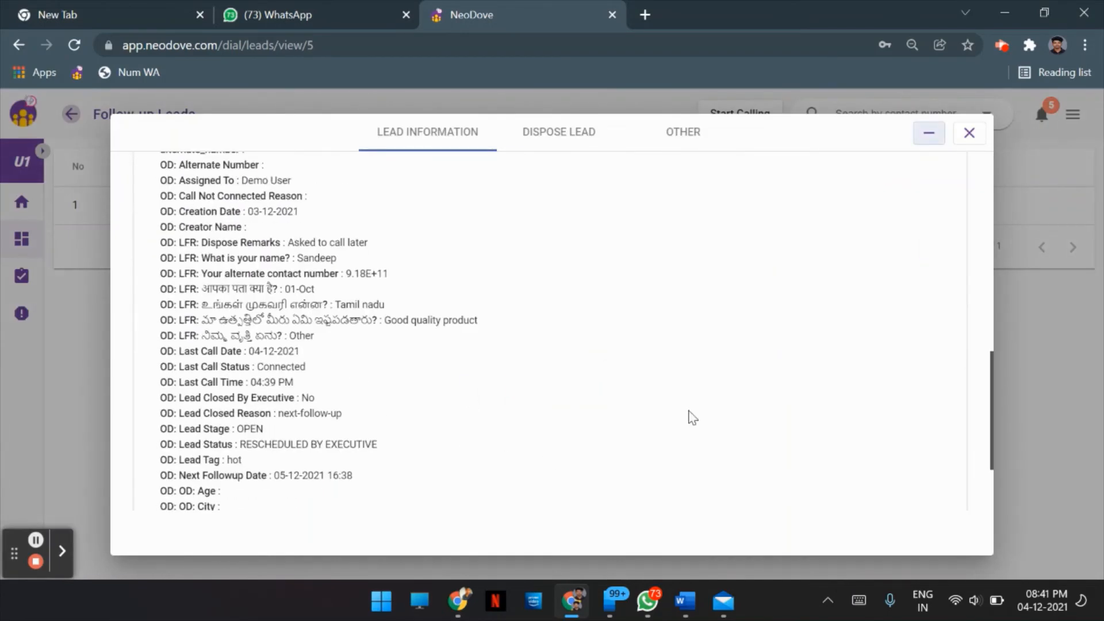
{"action": "scroll", "coordinate": [692, 417], "scroll_direction": "up", "scroll_amount": 8}
{"action": "left_click", "coordinate": [968, 133]}
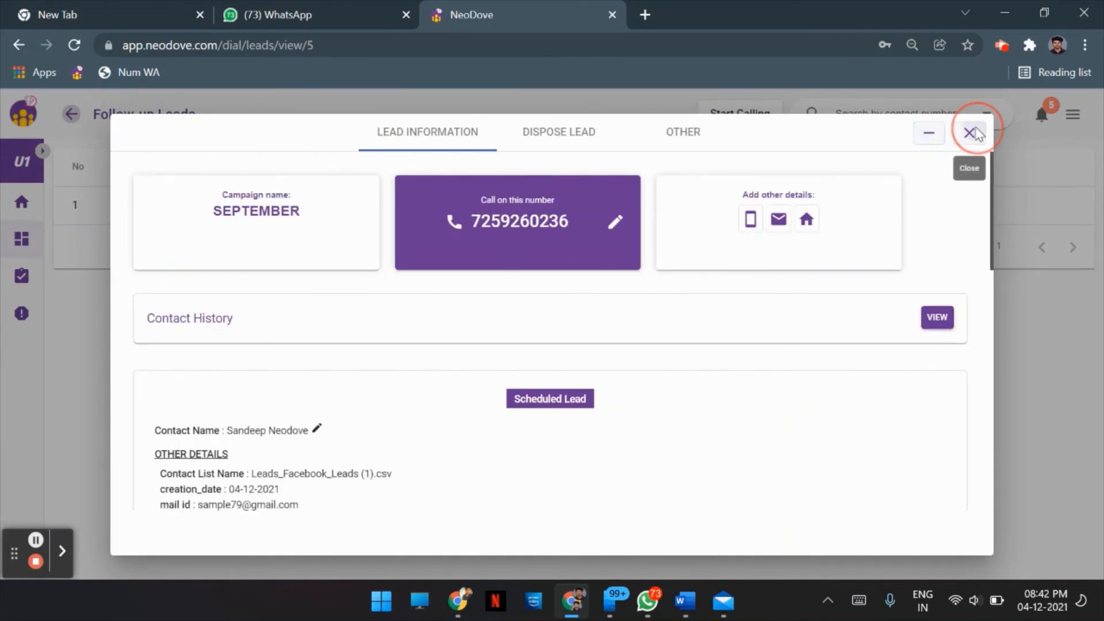
{"action": "left_click", "coordinate": [73, 118]}
- View the lead behind the latest Walk In Lead notification, check its contact name and close it
{"action": "left_click", "coordinate": [1042, 114]}
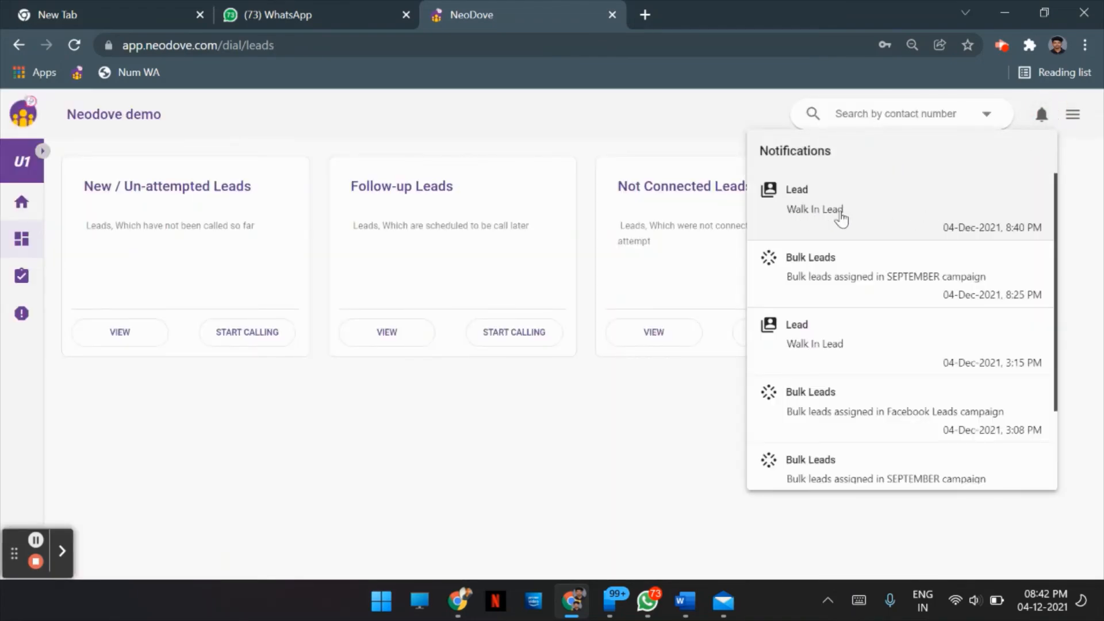
{"action": "left_click", "coordinate": [805, 203]}
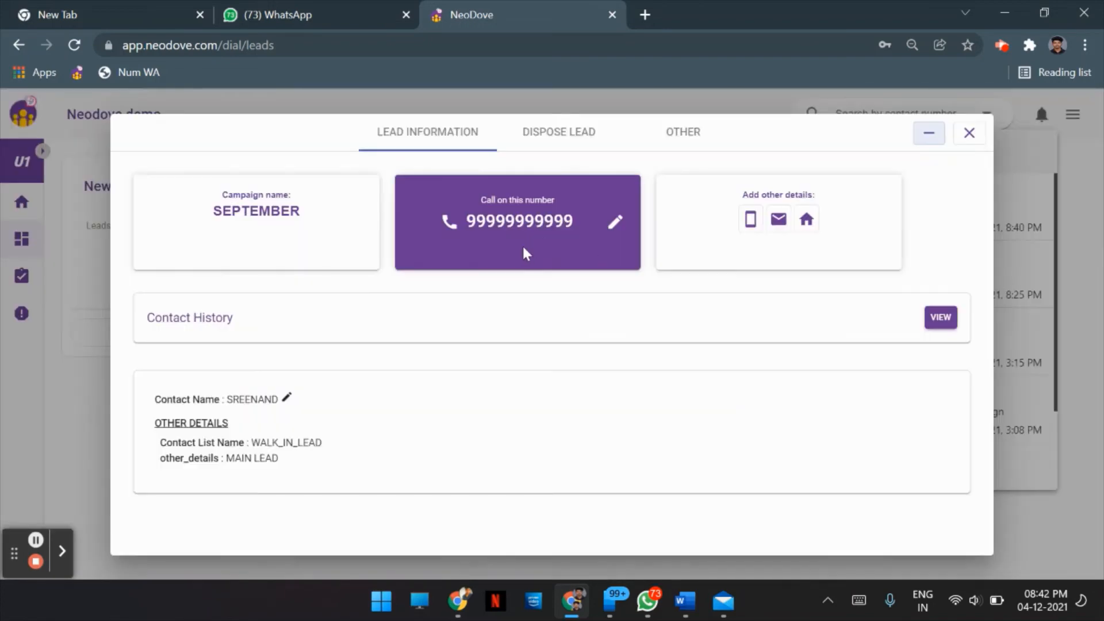
{"action": "left_click_drag", "start_coordinate": [228, 395], "coordinate": [271, 400]}
{"action": "left_click", "coordinate": [970, 133]}
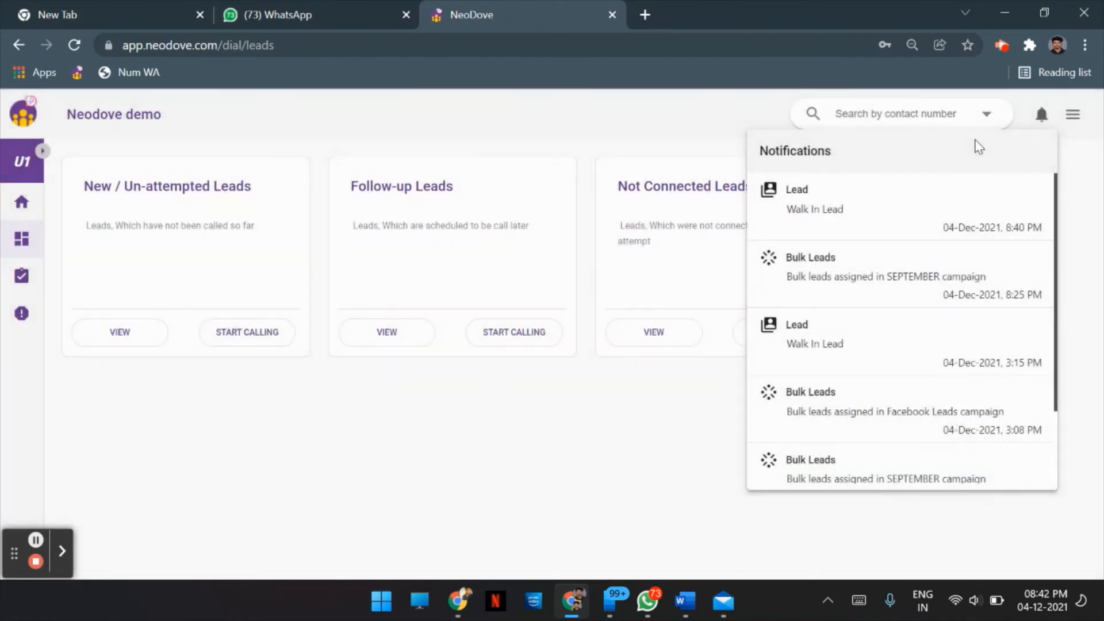
- Look through the rest of the notifications, close the list and return to the home page
{"action": "scroll", "coordinate": [839, 290], "scroll_direction": "down", "scroll_amount": 2}
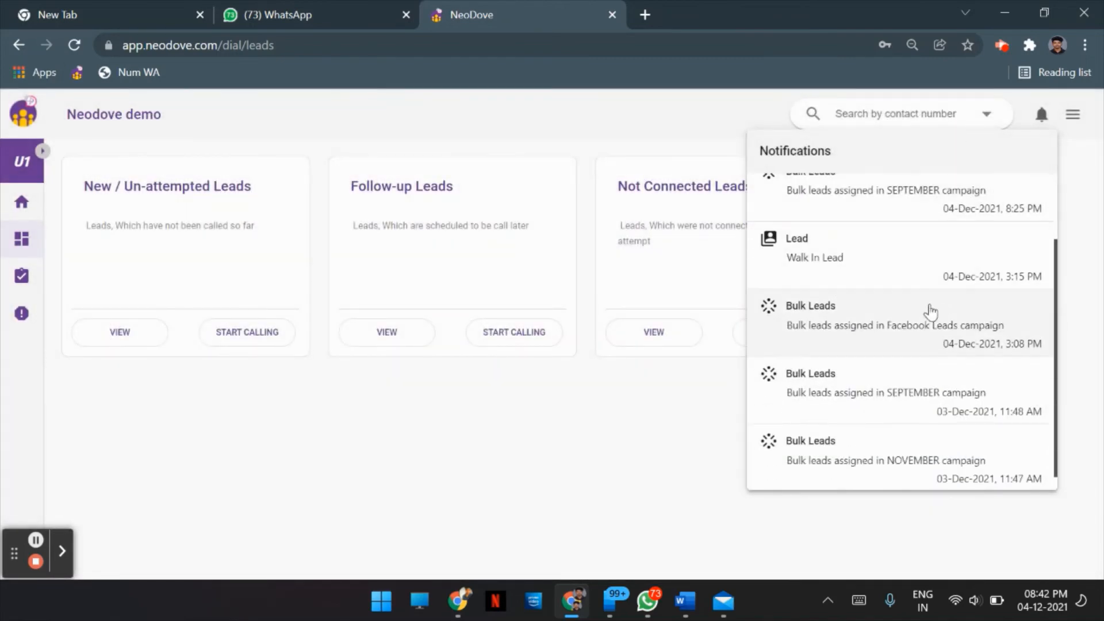
{"action": "scroll", "coordinate": [903, 345], "scroll_direction": "up", "scroll_amount": 2}
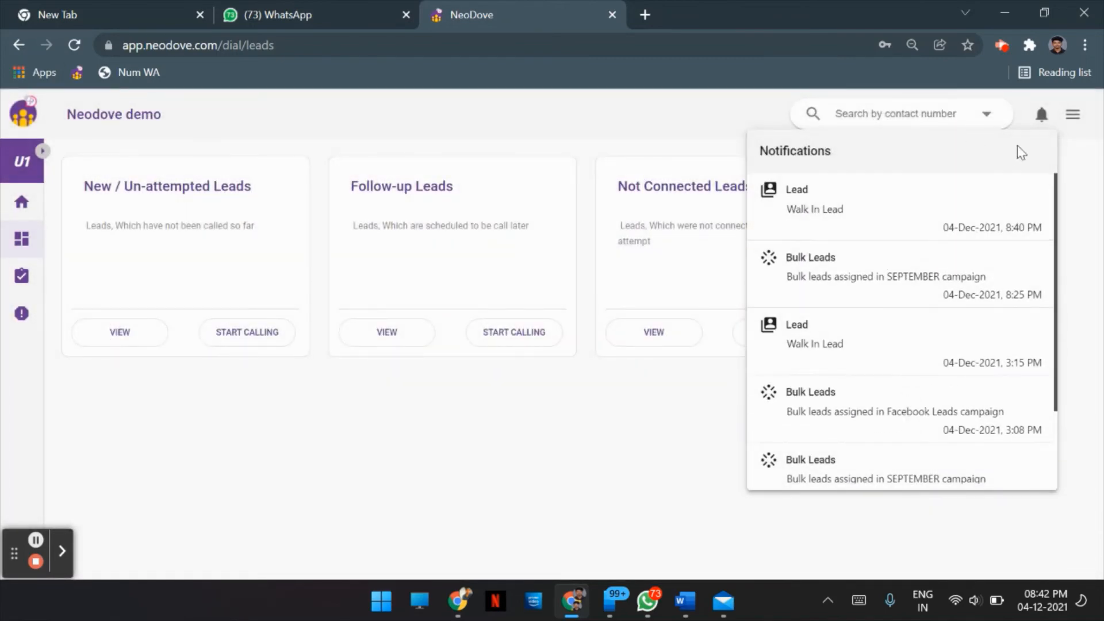
{"action": "left_click", "coordinate": [1042, 117]}
{"action": "left_click", "coordinate": [23, 202]}
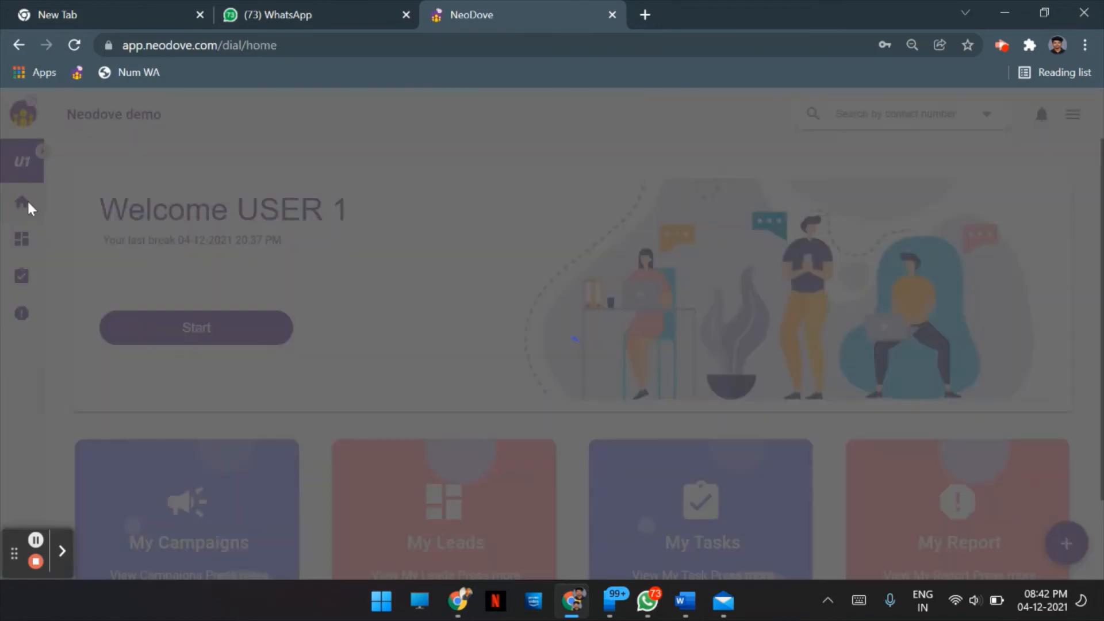
- View the tasks assigned to the current user through My Tasks and return to the home page
{"action": "scroll", "coordinate": [650, 452], "scroll_direction": "down", "scroll_amount": 2}
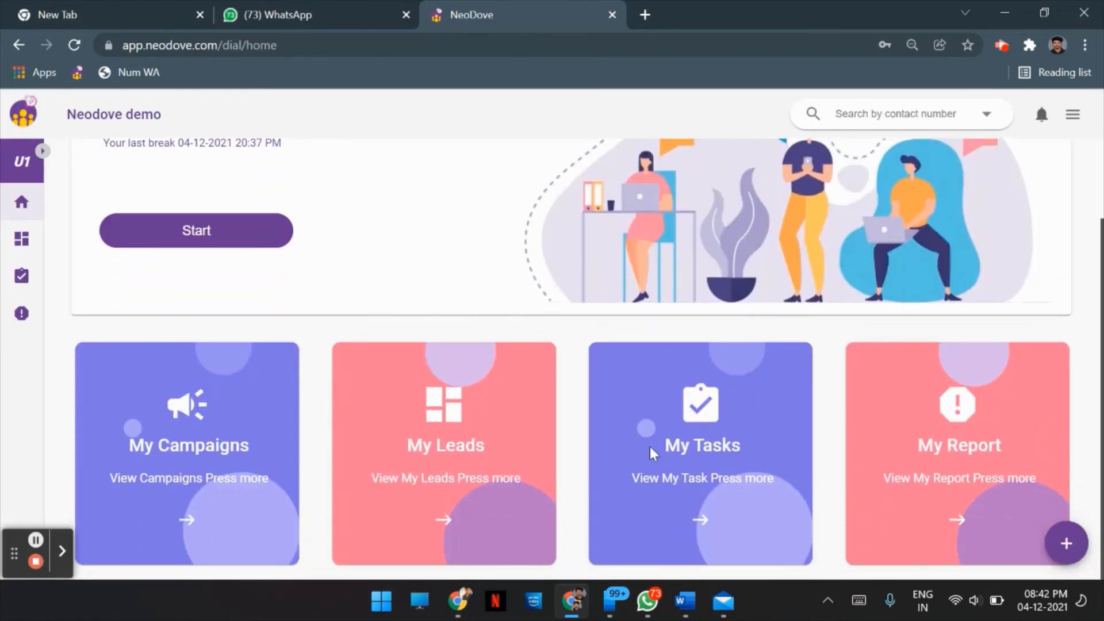
{"action": "left_click", "coordinate": [699, 519]}
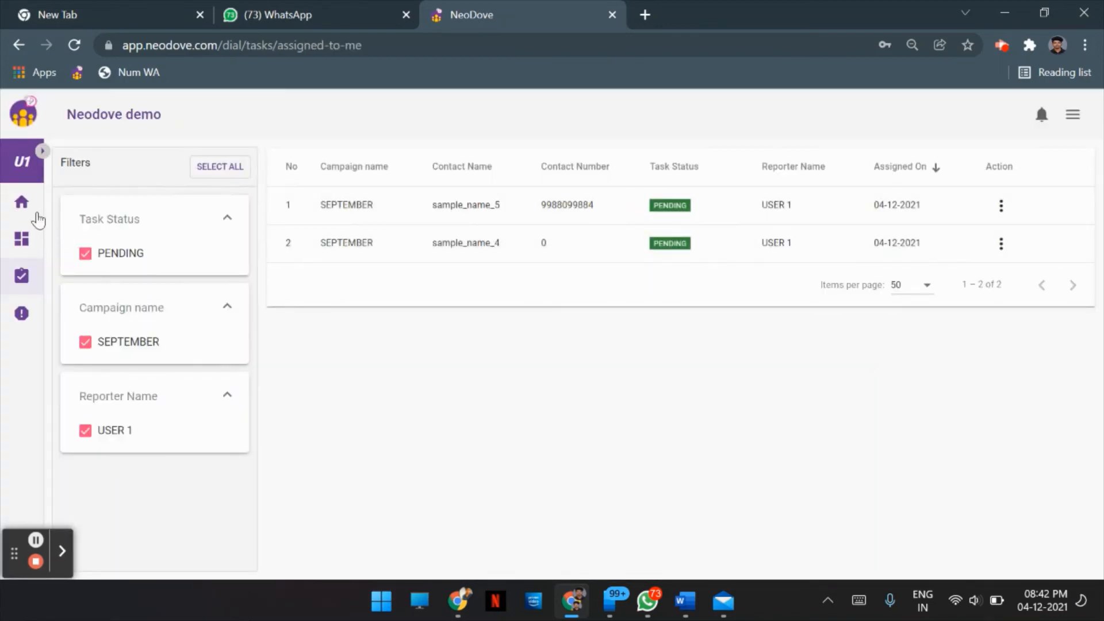
{"action": "left_click", "coordinate": [22, 202]}
- View the campaign details through My Campaigns and close them
{"action": "scroll", "coordinate": [247, 423], "scroll_direction": "down", "scroll_amount": 2}
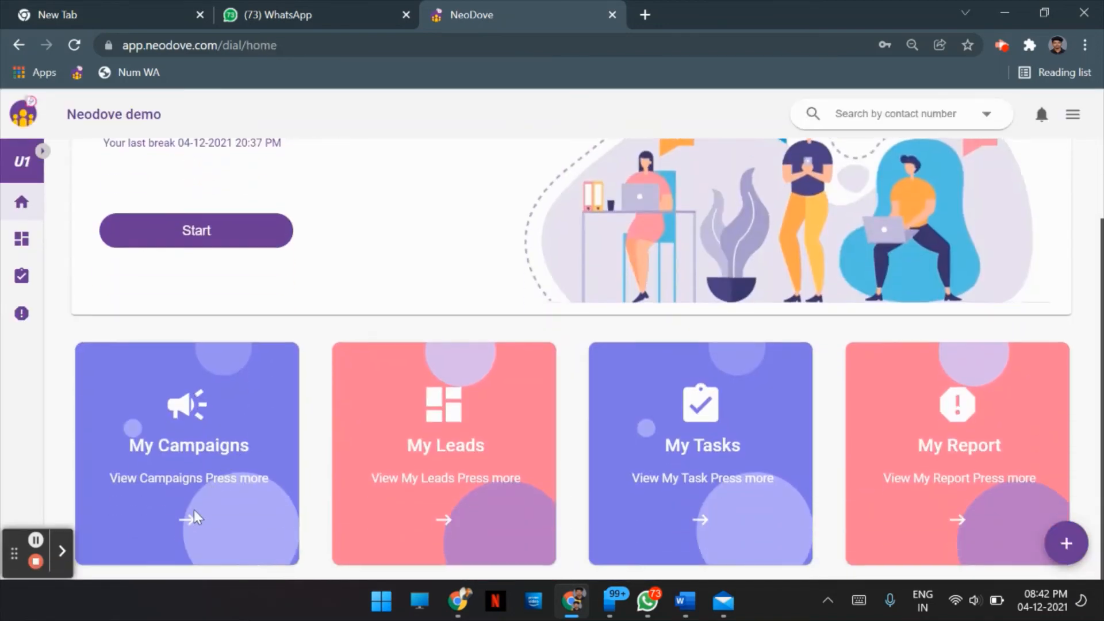
{"action": "left_click", "coordinate": [179, 545]}
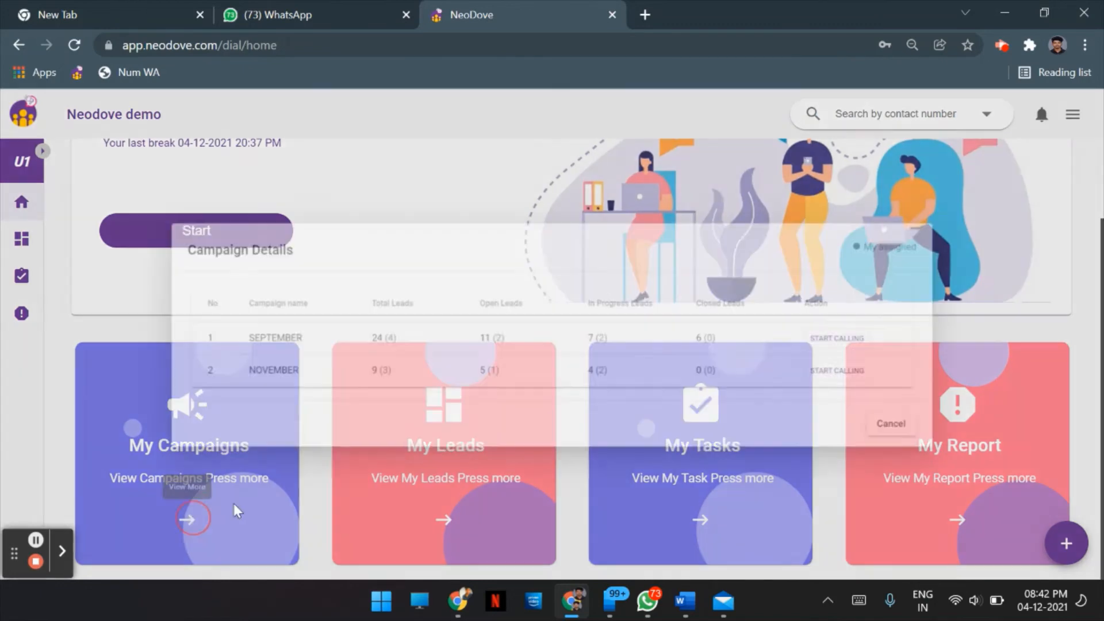
{"action": "left_click", "coordinate": [946, 435]}
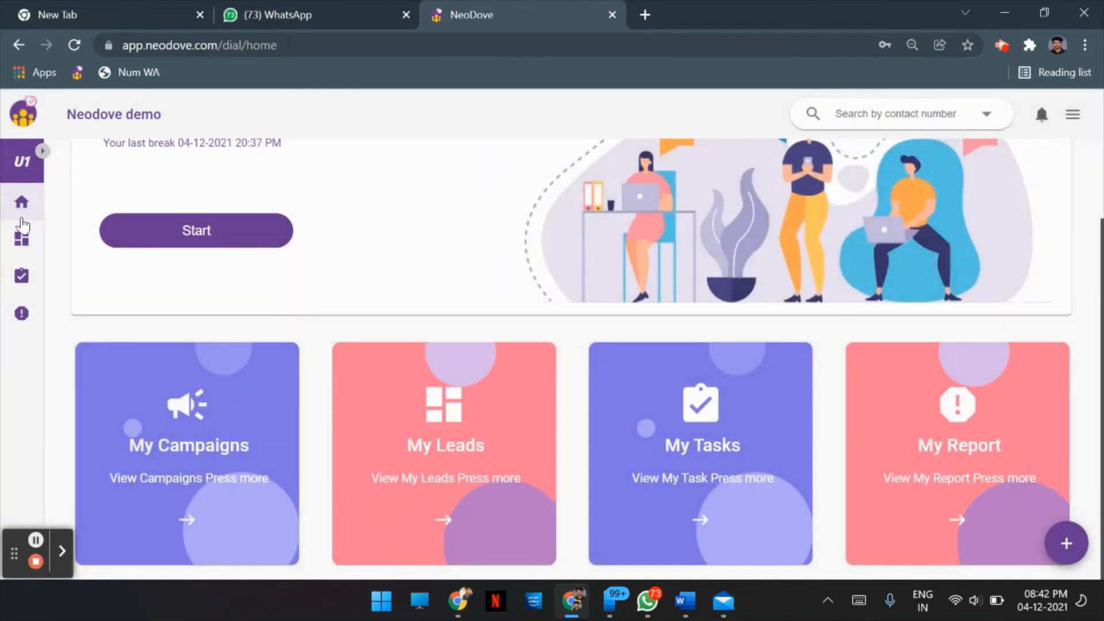
- View the Follow-up Leads list through My Leads and check the other details of the SEPTEMBER campaign lead
{"action": "left_click", "coordinate": [451, 522]}
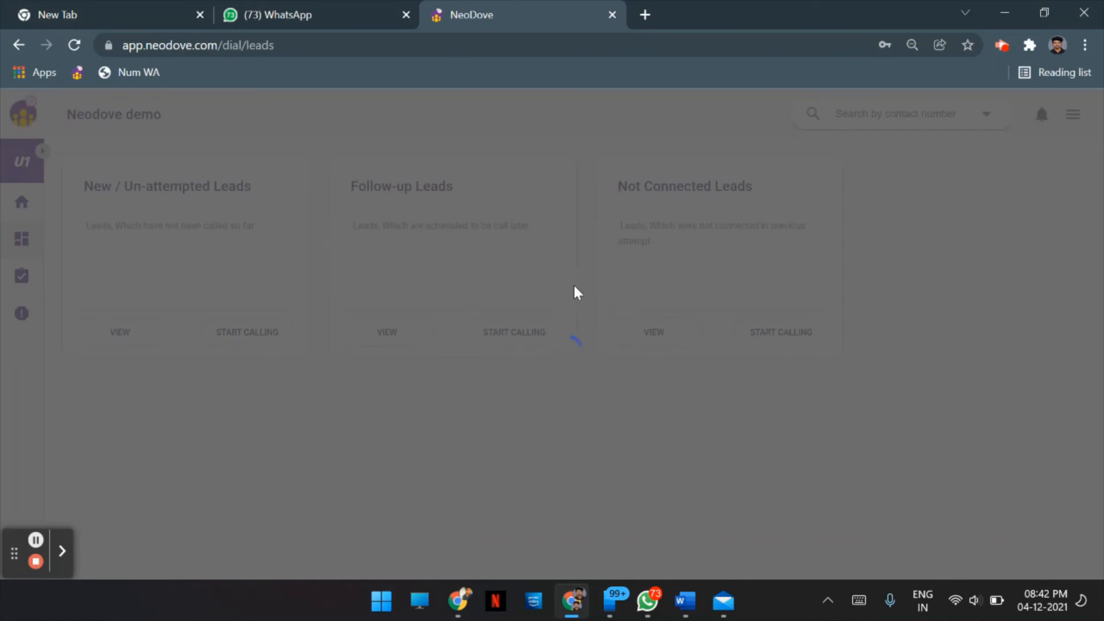
{"action": "left_click", "coordinate": [387, 333]}
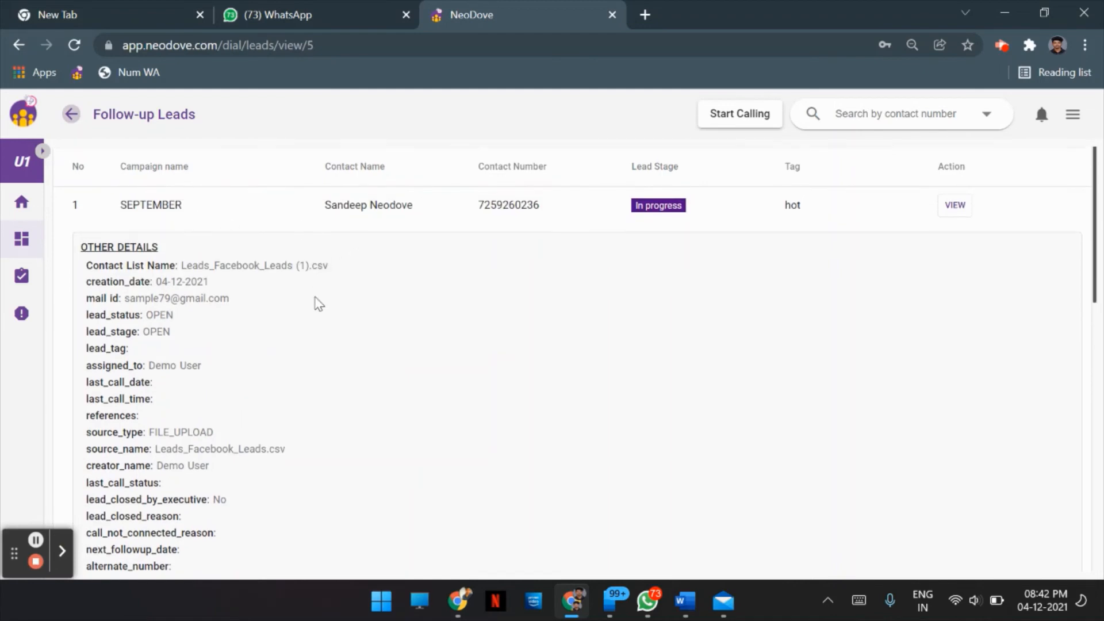
{"action": "scroll", "coordinate": [319, 308], "scroll_direction": "down", "scroll_amount": 4}
{"action": "scroll", "coordinate": [424, 228], "scroll_direction": "up", "scroll_amount": 4}
{"action": "left_click", "coordinate": [455, 210]}
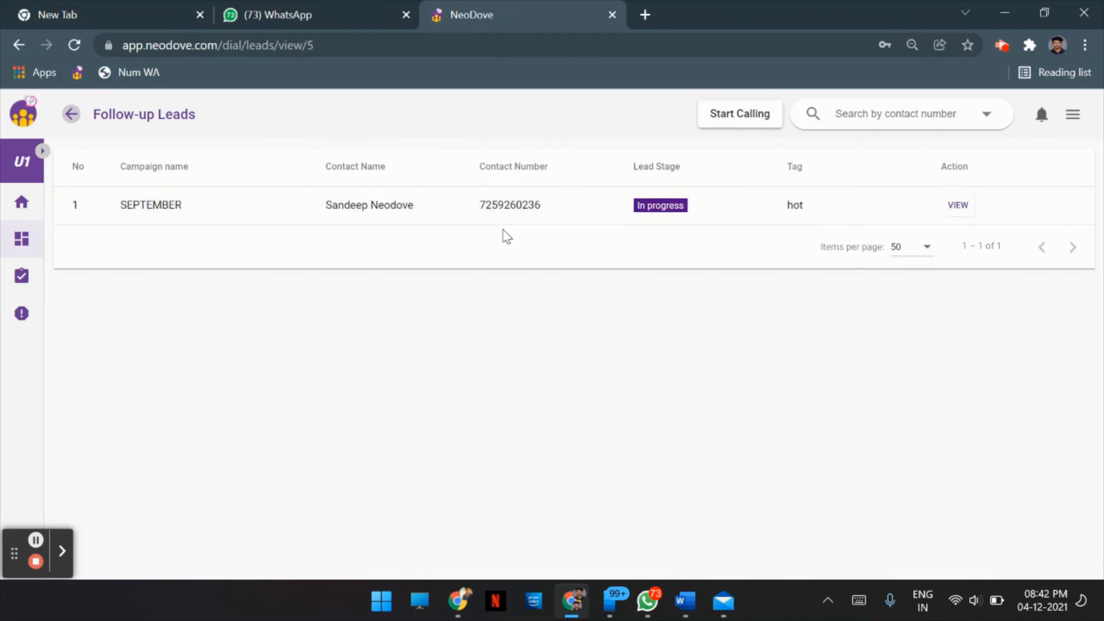
{"action": "left_click", "coordinate": [557, 219]}
- View the SEPTEMBER follow-up lead and expand the Task Details in its Other section
{"action": "left_click", "coordinate": [958, 205]}
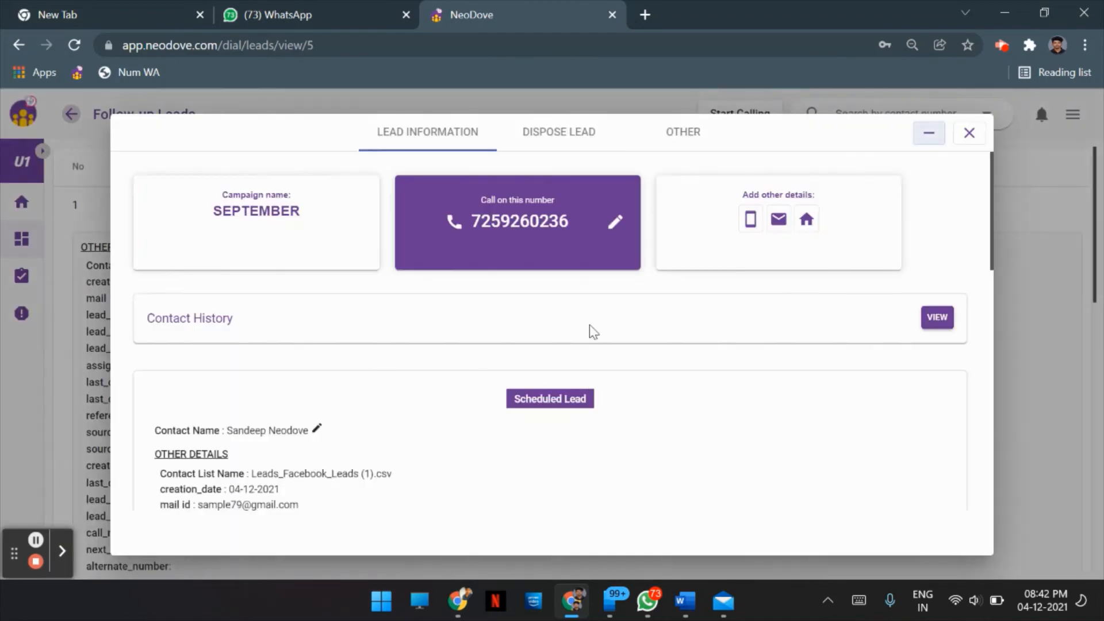
{"action": "left_click", "coordinate": [678, 138]}
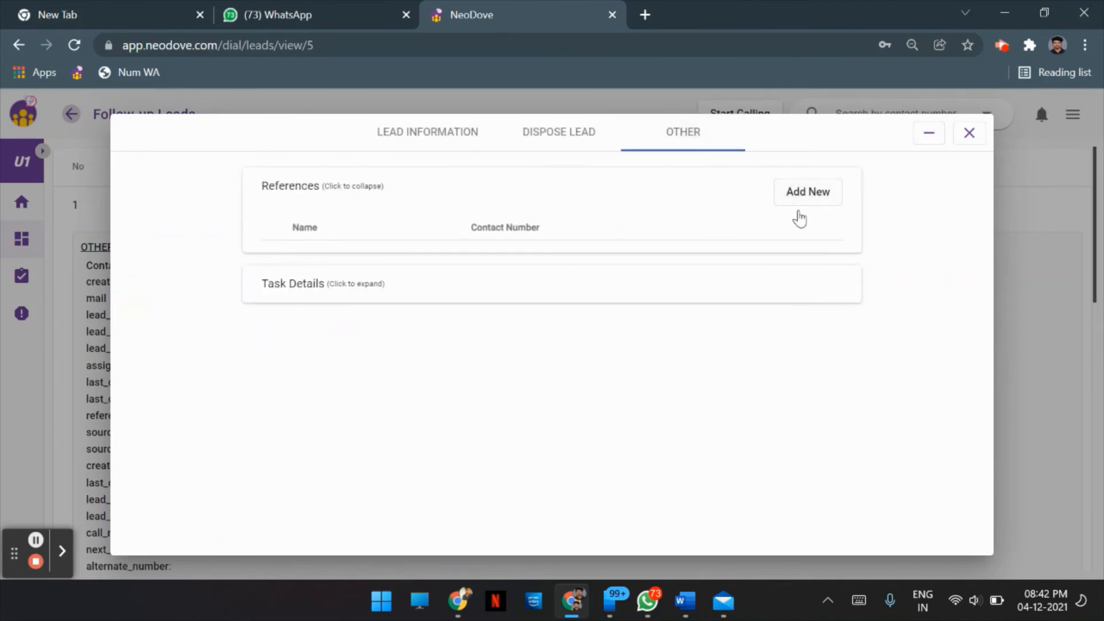
{"action": "left_click", "coordinate": [347, 295]}
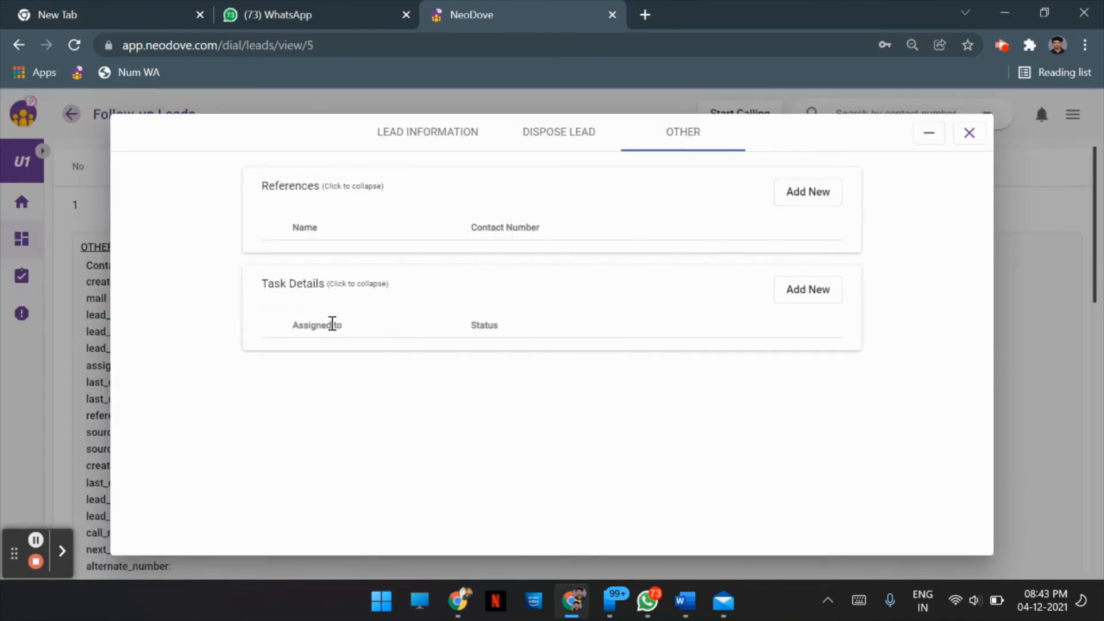
- Try to add a task assigned to USER 1 with a deadline of 4 December 2021, 08:43 PM, and cancel it
{"action": "left_click", "coordinate": [819, 293]}
{"action": "left_click", "coordinate": [475, 276]}
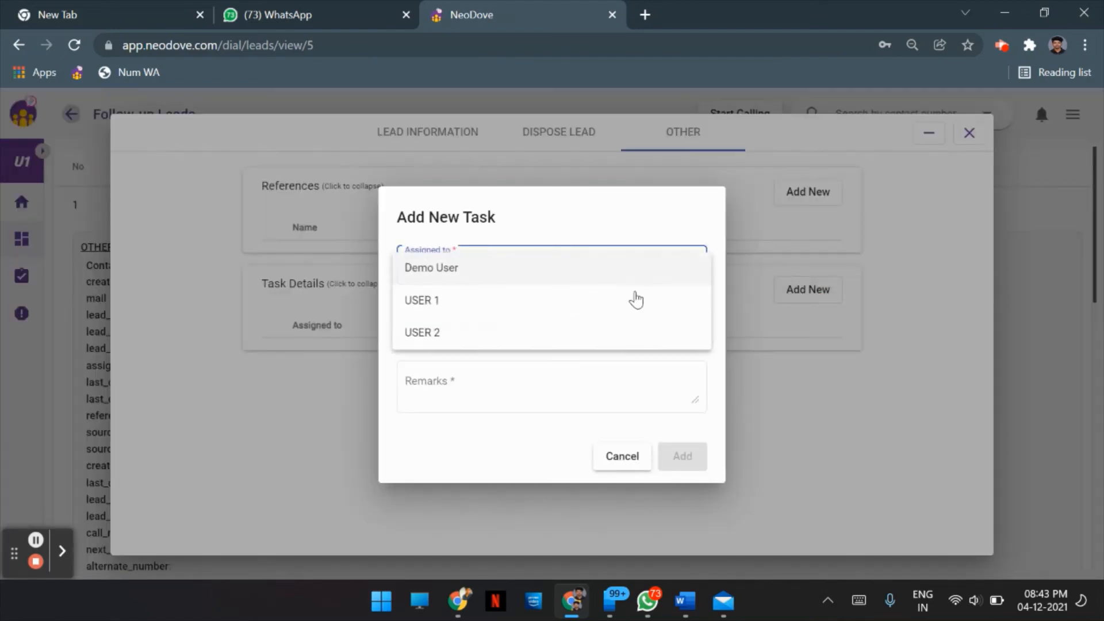
{"action": "left_click", "coordinate": [442, 310]}
{"action": "left_click", "coordinate": [530, 282]}
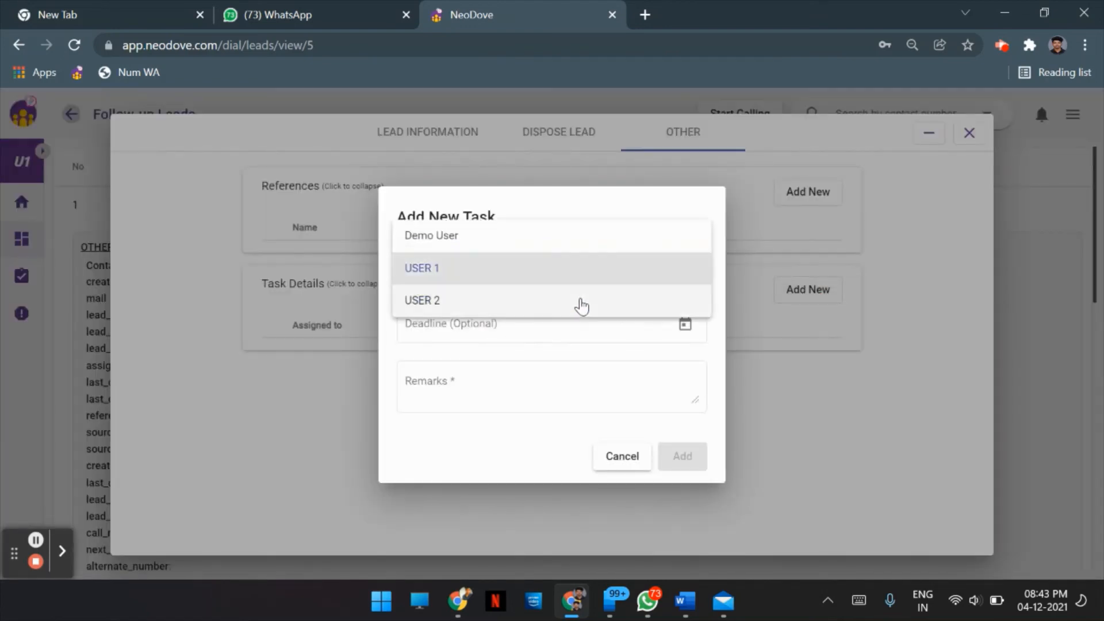
{"action": "left_click", "coordinate": [573, 370]}
{"action": "left_click", "coordinate": [510, 318]}
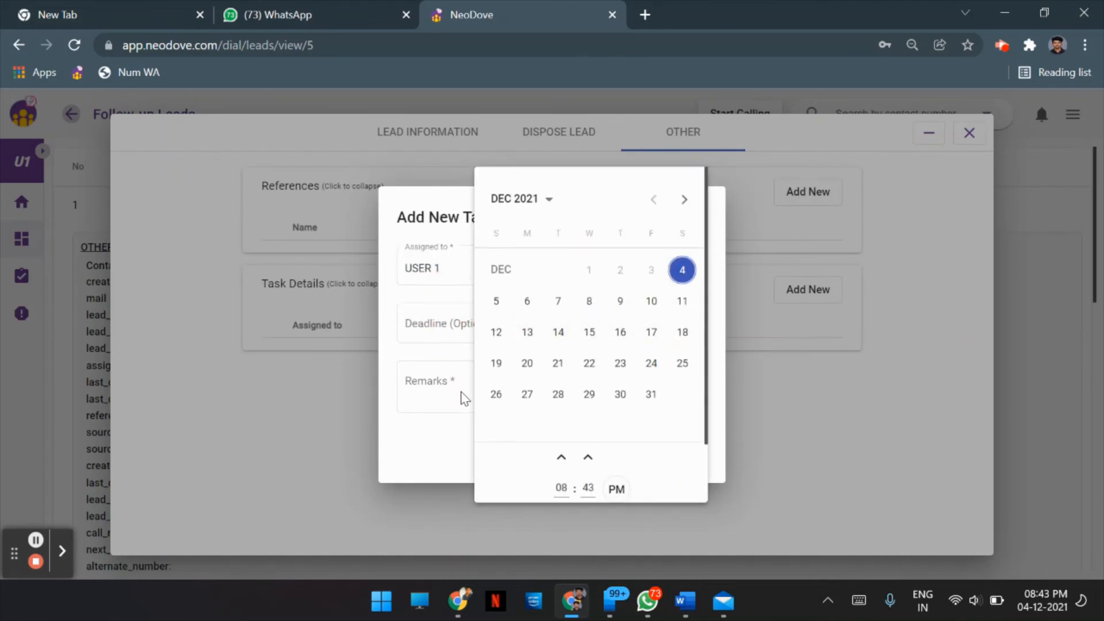
{"action": "scroll", "coordinate": [678, 456], "scroll_direction": "down", "scroll_amount": 2}
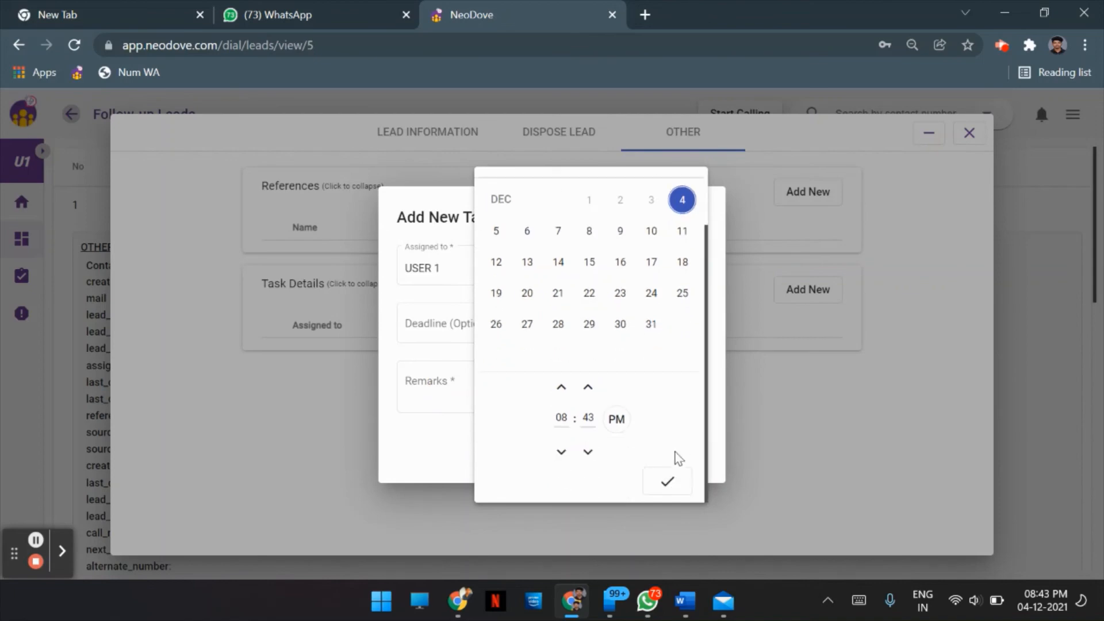
{"action": "left_click", "coordinate": [665, 481]}
{"action": "left_click", "coordinate": [618, 455]}
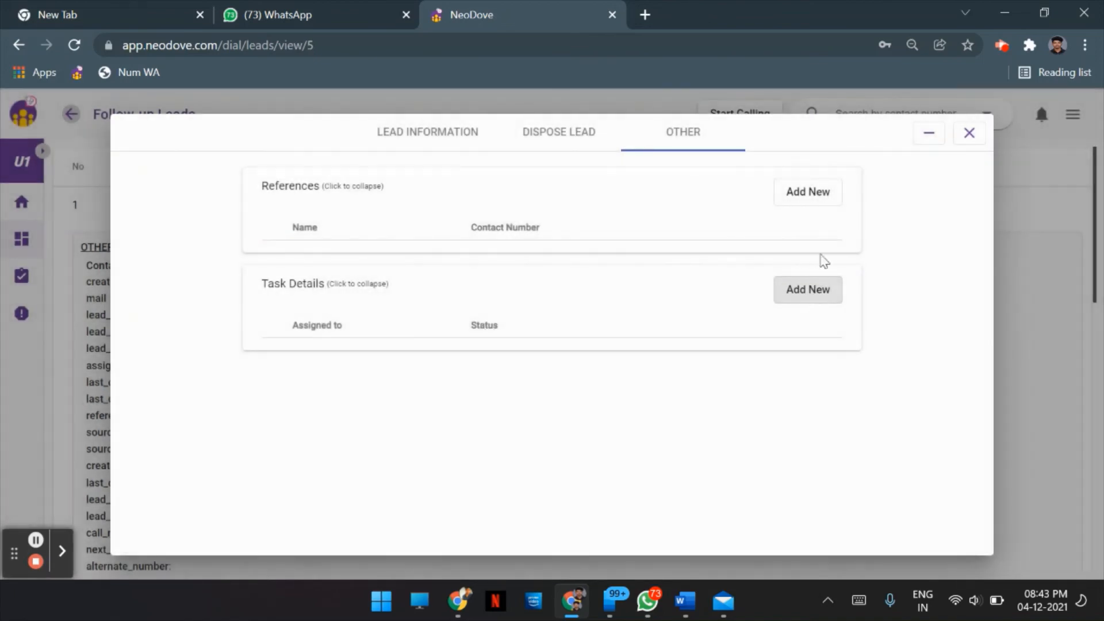
- Close the follow-up lead and view the assigned tasks again through My Tasks on the home page
{"action": "left_click", "coordinate": [969, 133]}
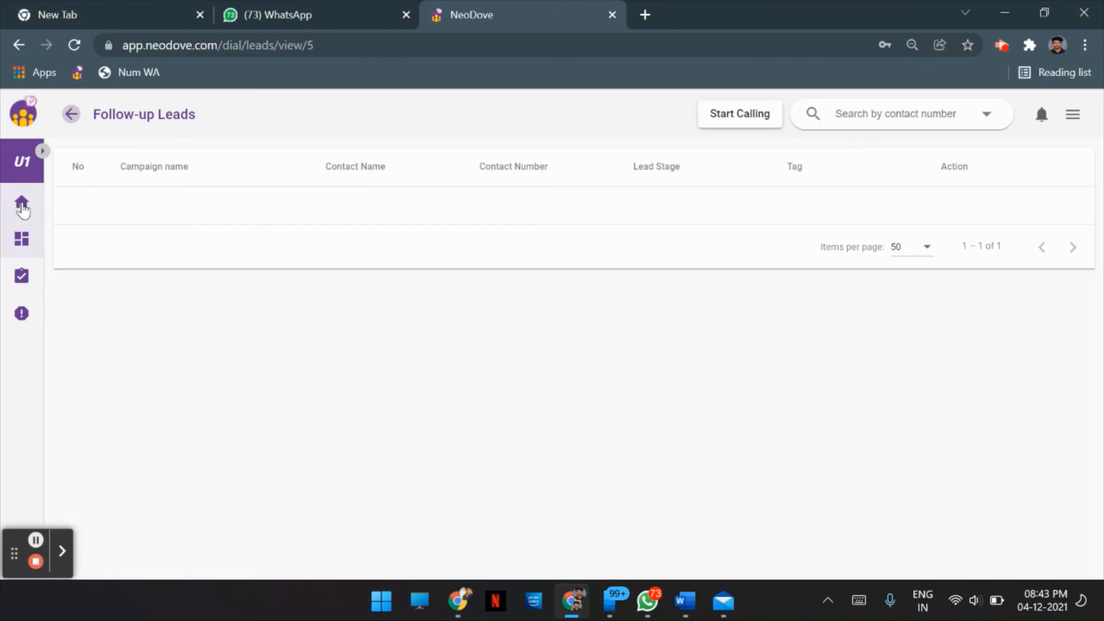
{"action": "left_click", "coordinate": [22, 201]}
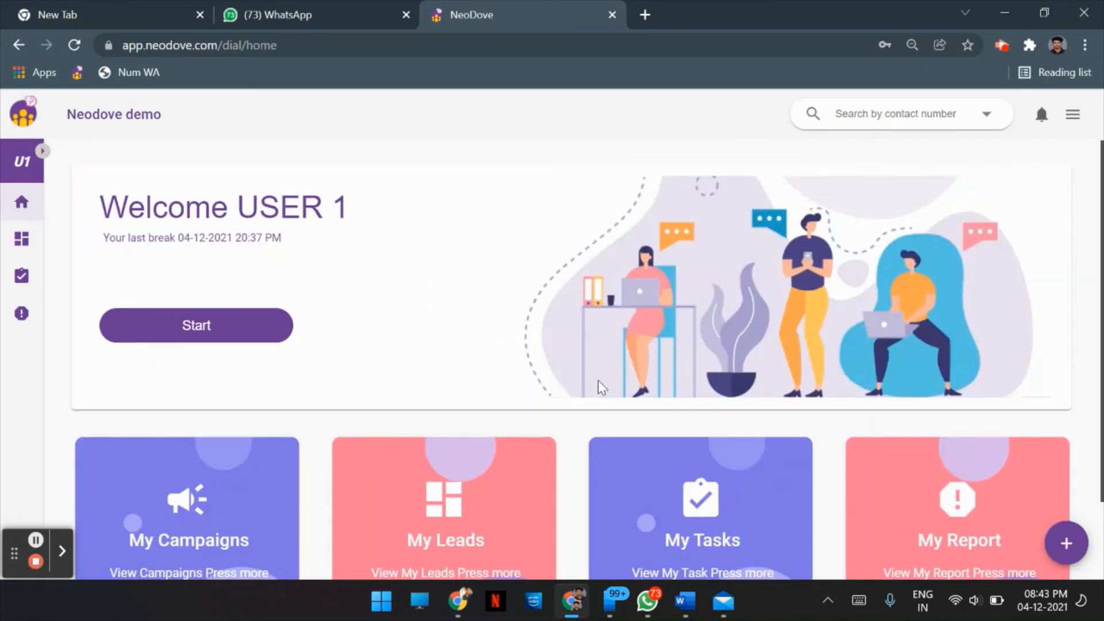
{"action": "scroll", "coordinate": [701, 520], "scroll_direction": "down", "scroll_amount": 2}
{"action": "left_click", "coordinate": [701, 520]}
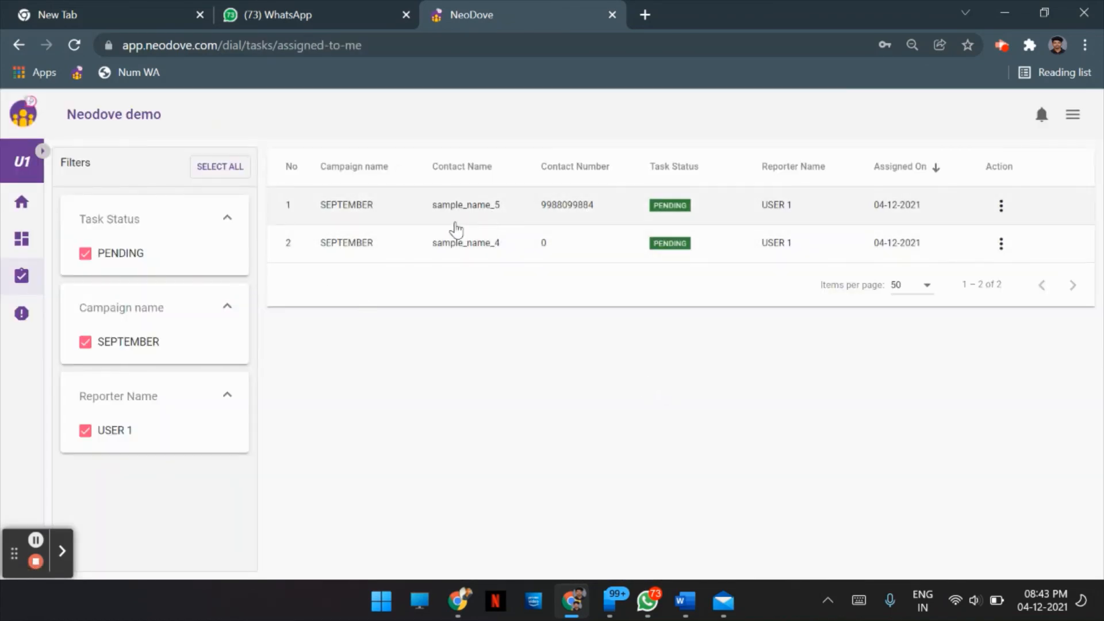
- View the tasks reported by the current user and return to the home page
{"action": "mouse_move", "coordinate": [26, 287]}
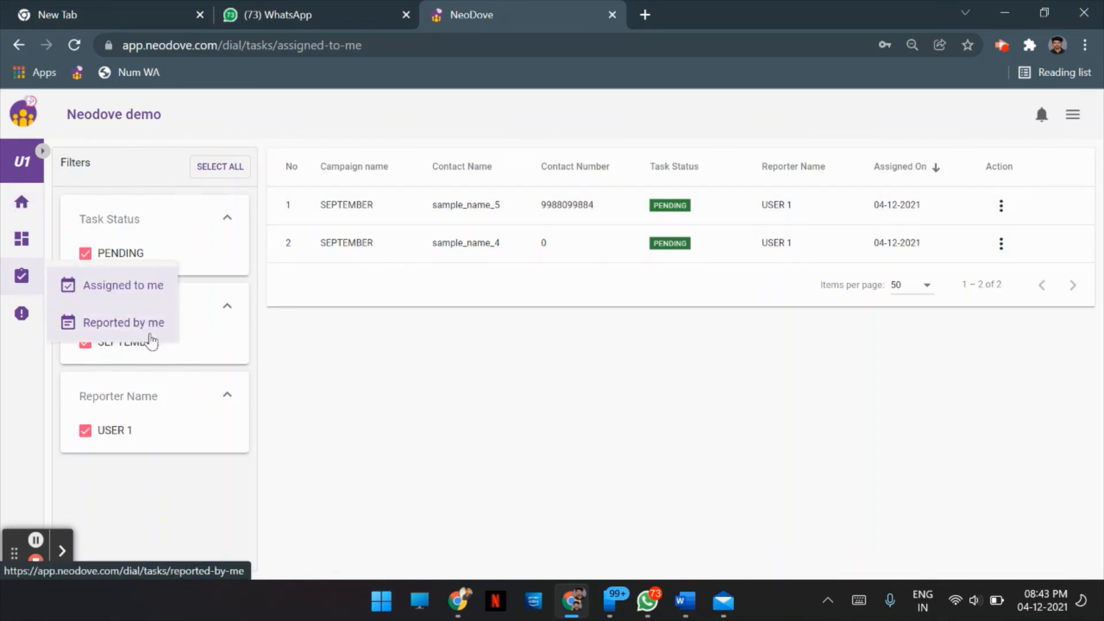
{"action": "left_click", "coordinate": [148, 330]}
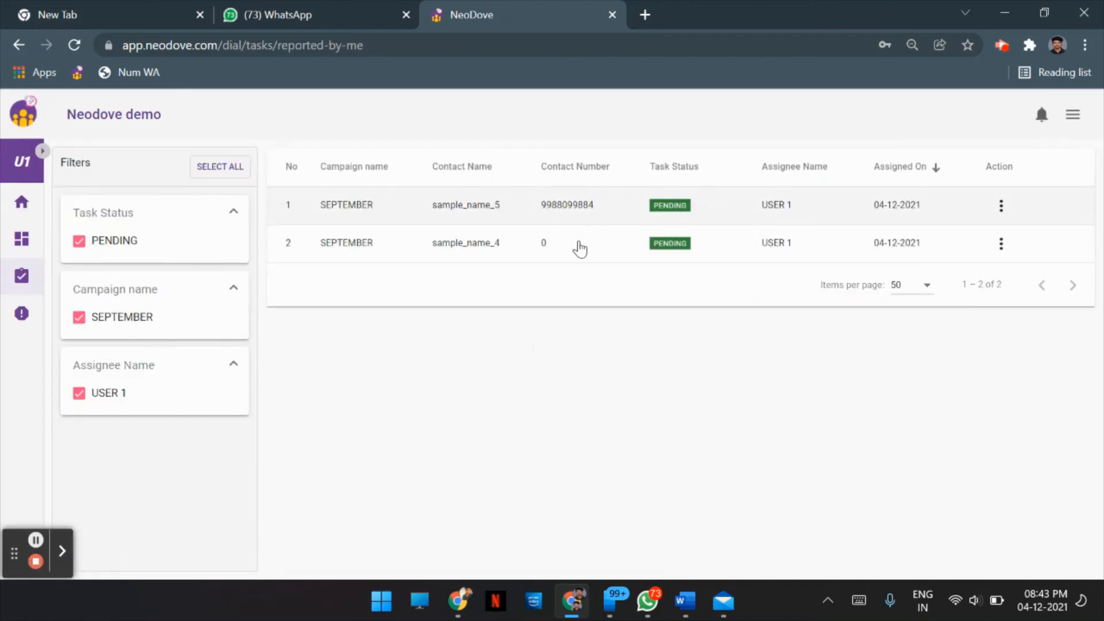
{"action": "mouse_move", "coordinate": [23, 256]}
{"action": "left_click", "coordinate": [21, 202]}
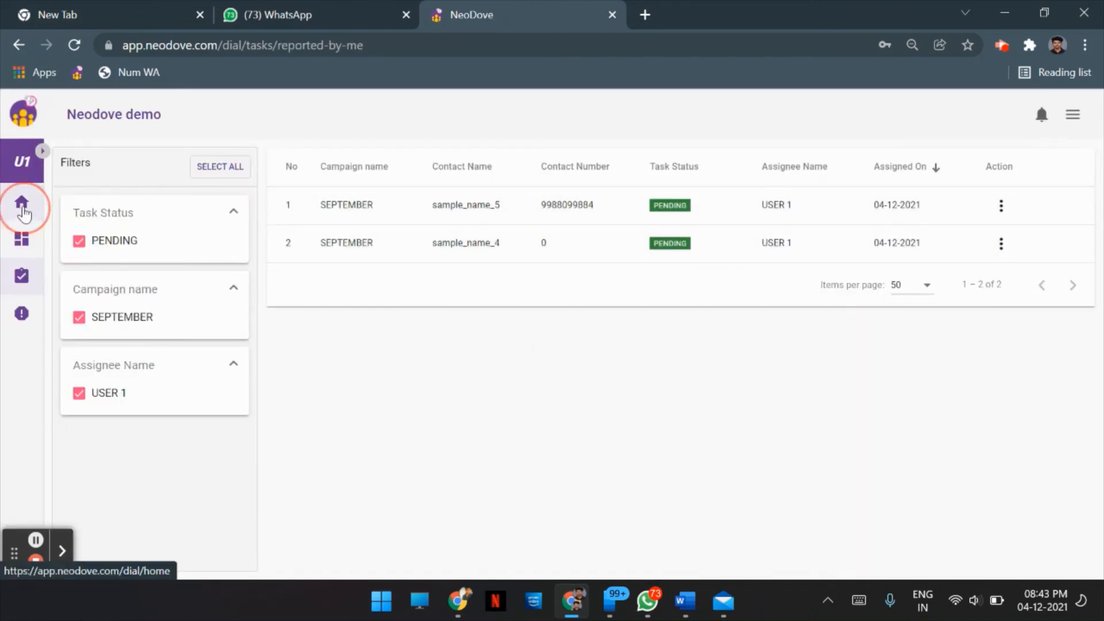
- View the login and call reports in My Report filtered to the date 12/3/2021
{"action": "scroll", "coordinate": [658, 406], "scroll_direction": "down", "scroll_amount": 2}
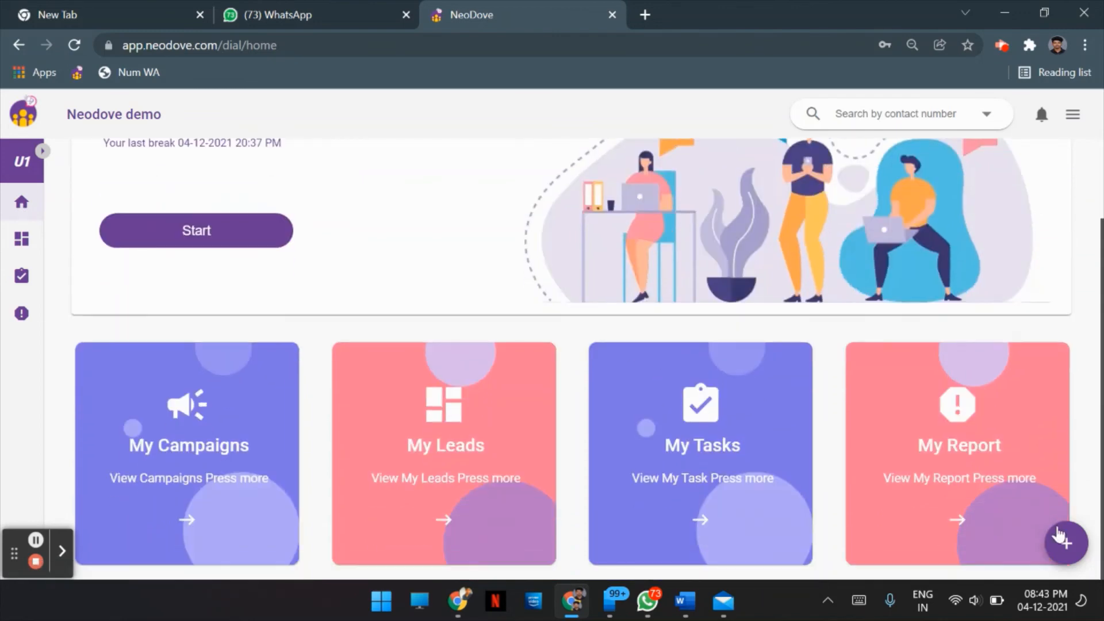
{"action": "left_click", "coordinate": [959, 521]}
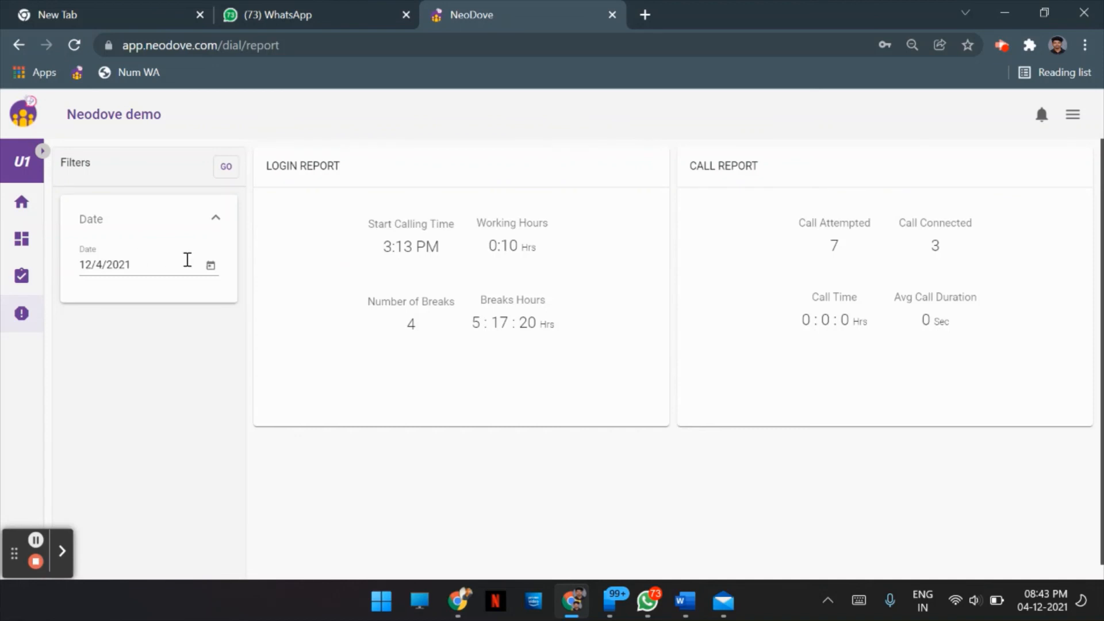
{"action": "left_click", "coordinate": [210, 268]}
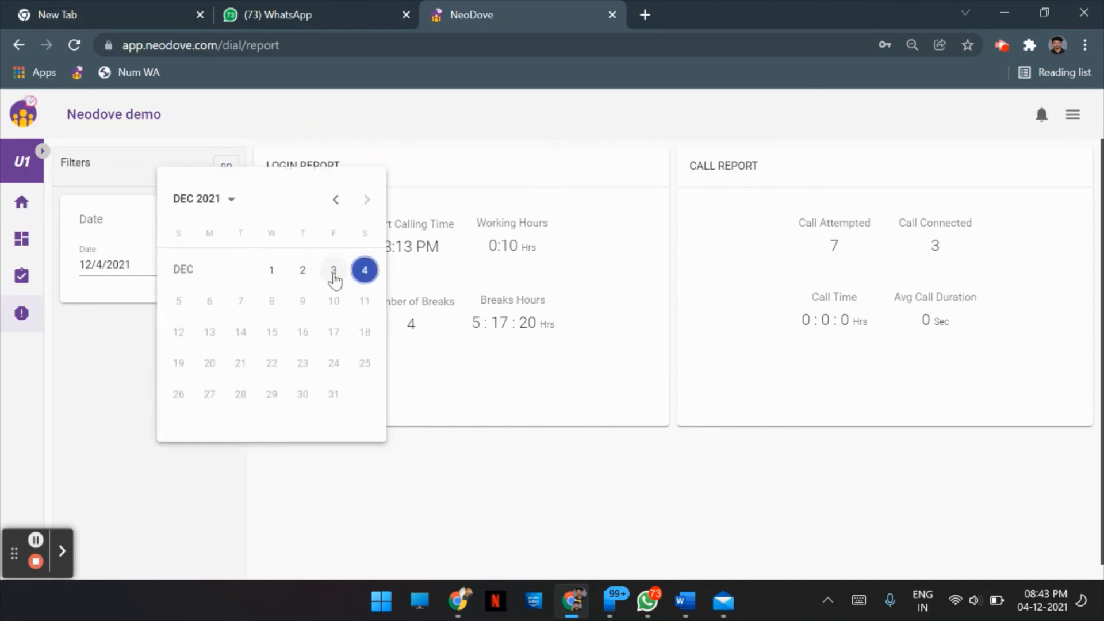
{"action": "left_click", "coordinate": [334, 274]}
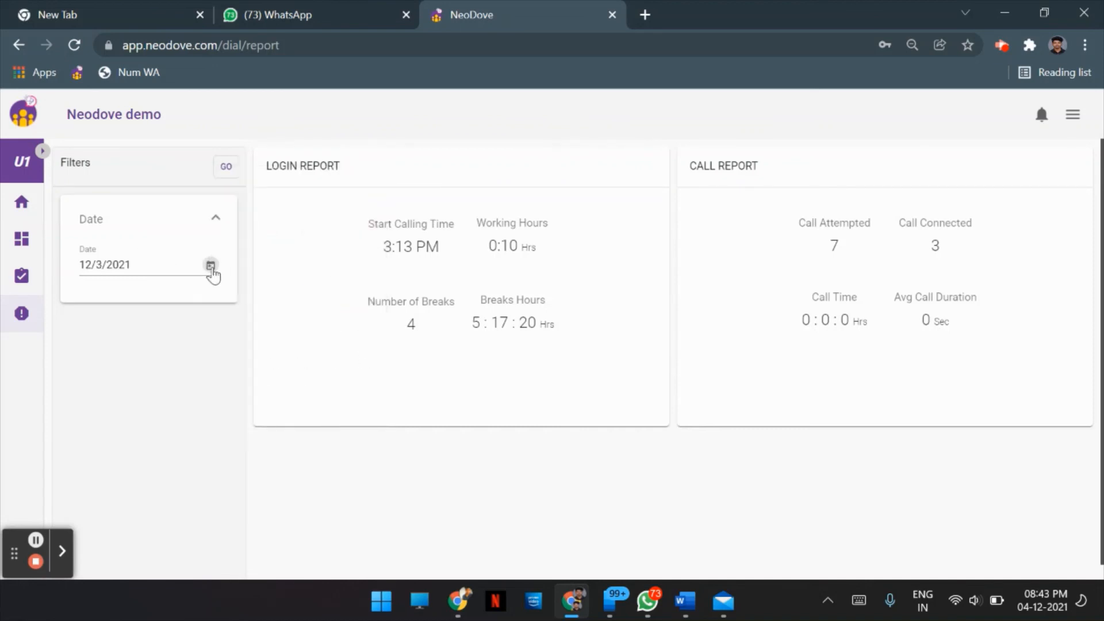
{"action": "left_click", "coordinate": [211, 268]}
{"action": "left_click", "coordinate": [322, 275]}
{"action": "left_click", "coordinate": [226, 168]}
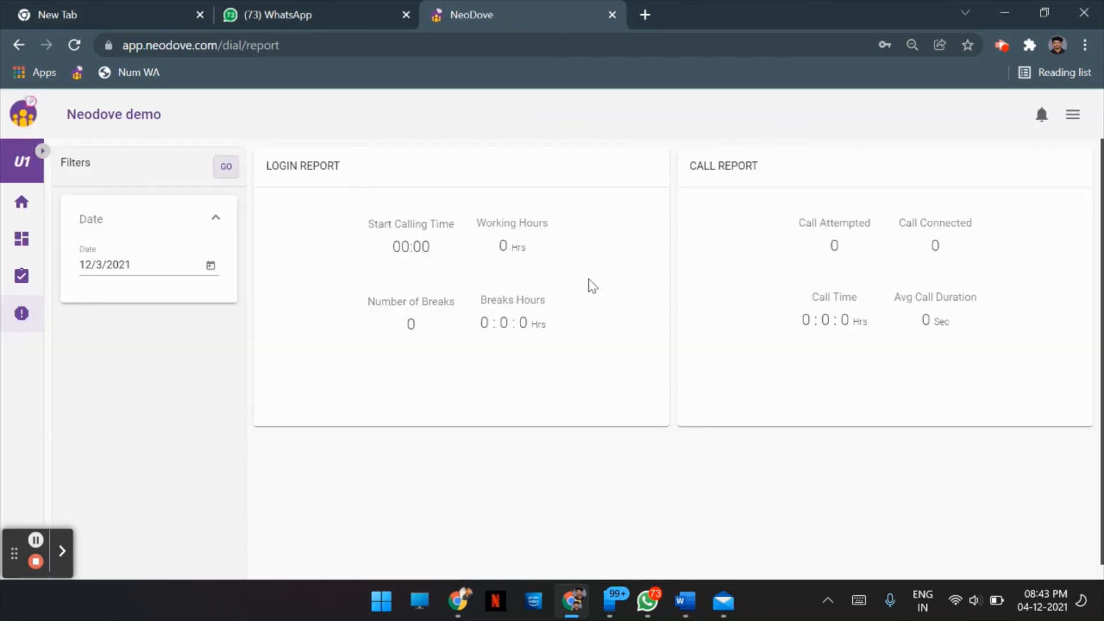
- Return to the home page, look over its cards and switch to the Word document Document1
{"action": "left_click", "coordinate": [33, 201]}
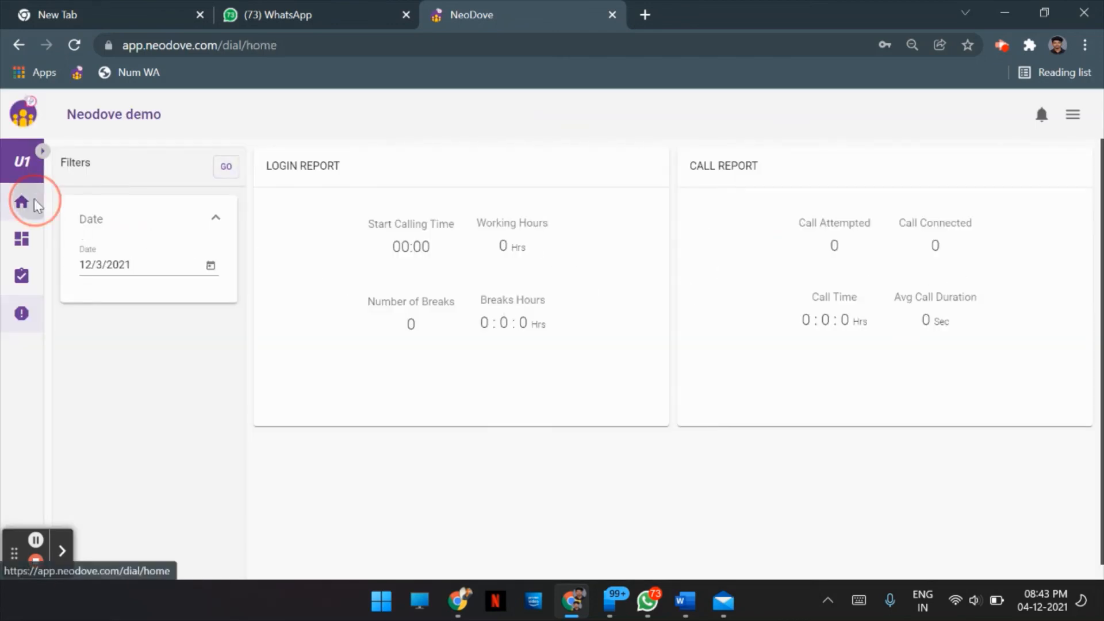
{"action": "scroll", "coordinate": [569, 324], "scroll_direction": "down", "scroll_amount": 2}
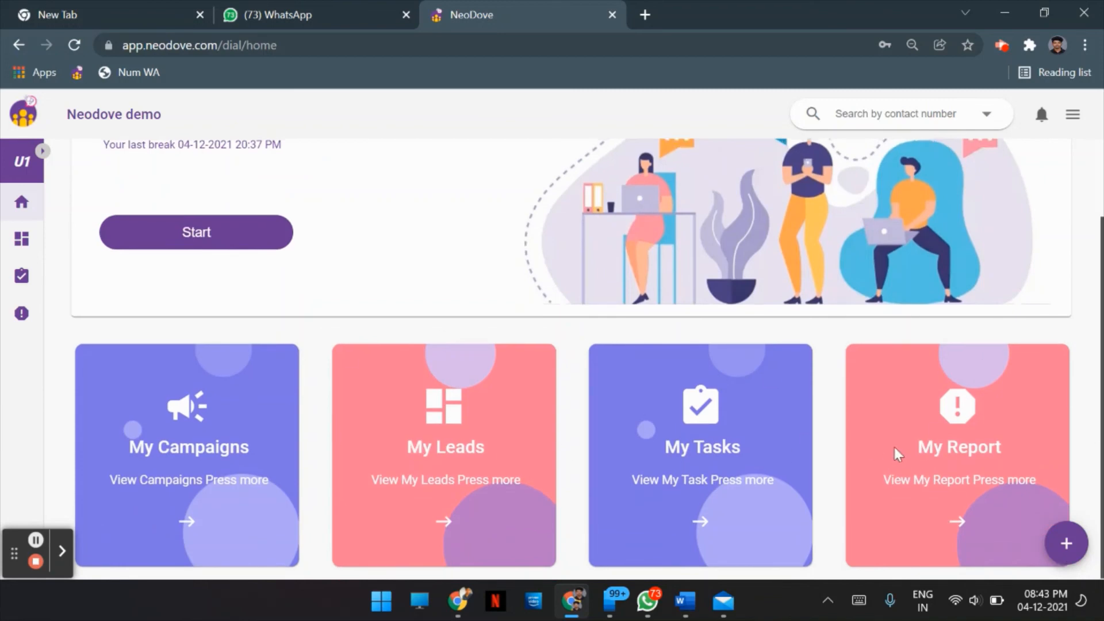
{"action": "scroll", "coordinate": [894, 447], "scroll_direction": "up", "scroll_amount": 2}
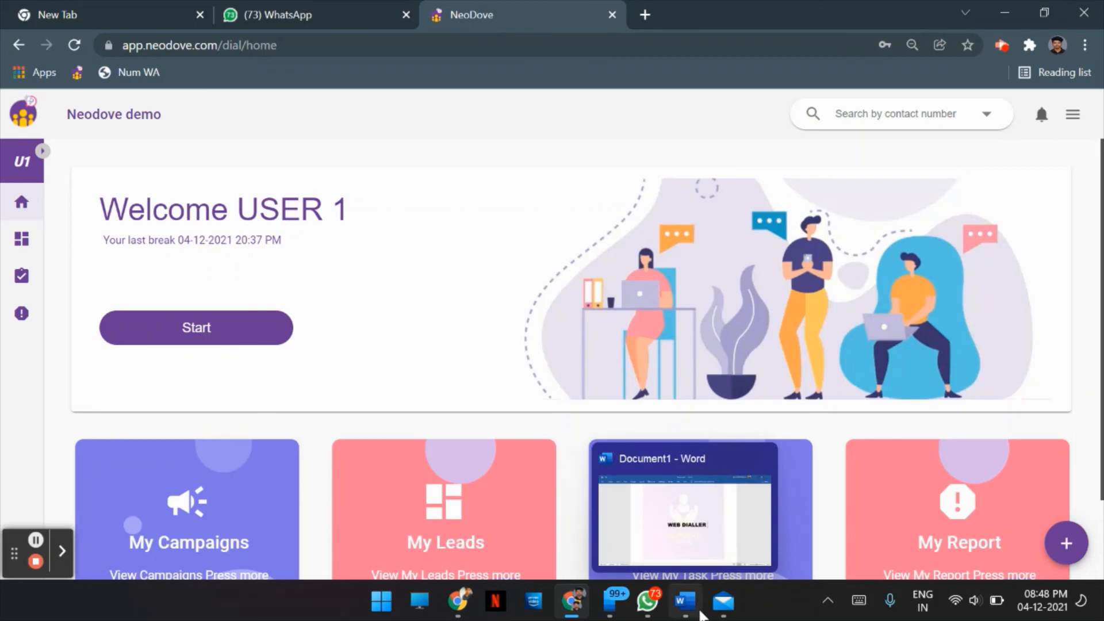
{"action": "left_click", "coordinate": [684, 601]}
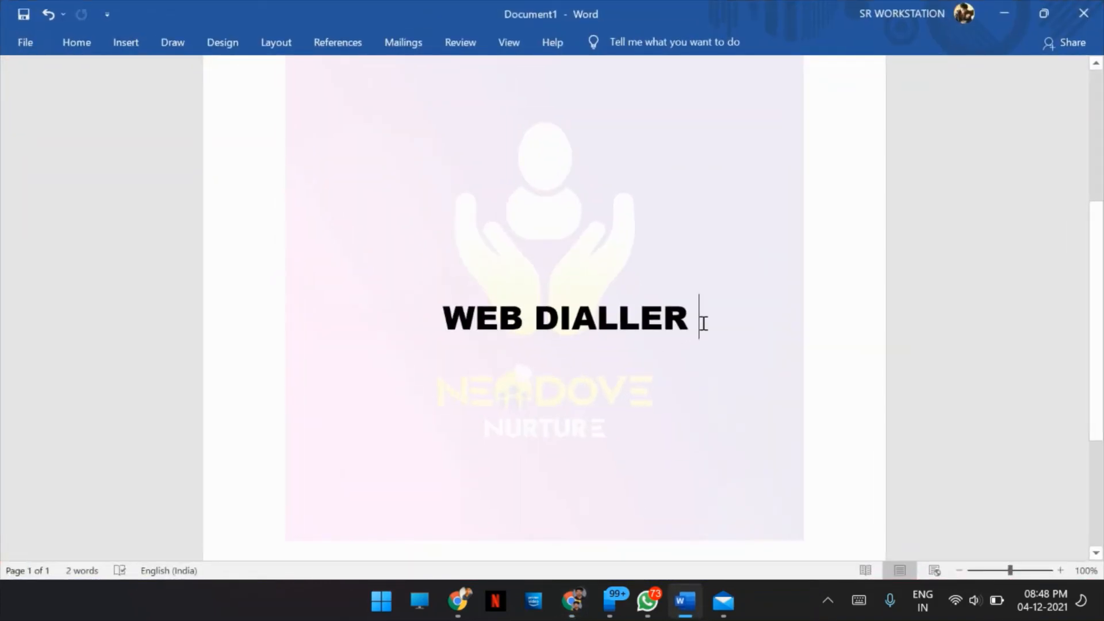